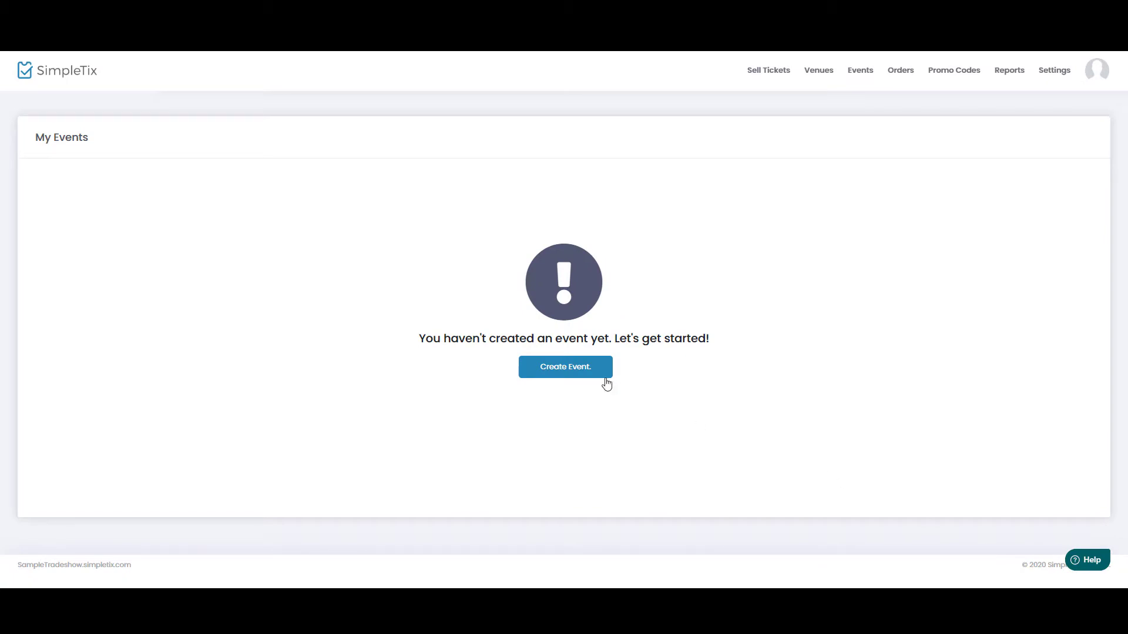
# Step: Start a new event named Let's Connect Climate Change with Business Opportunity at The Collider
pyautogui.click(580, 373)
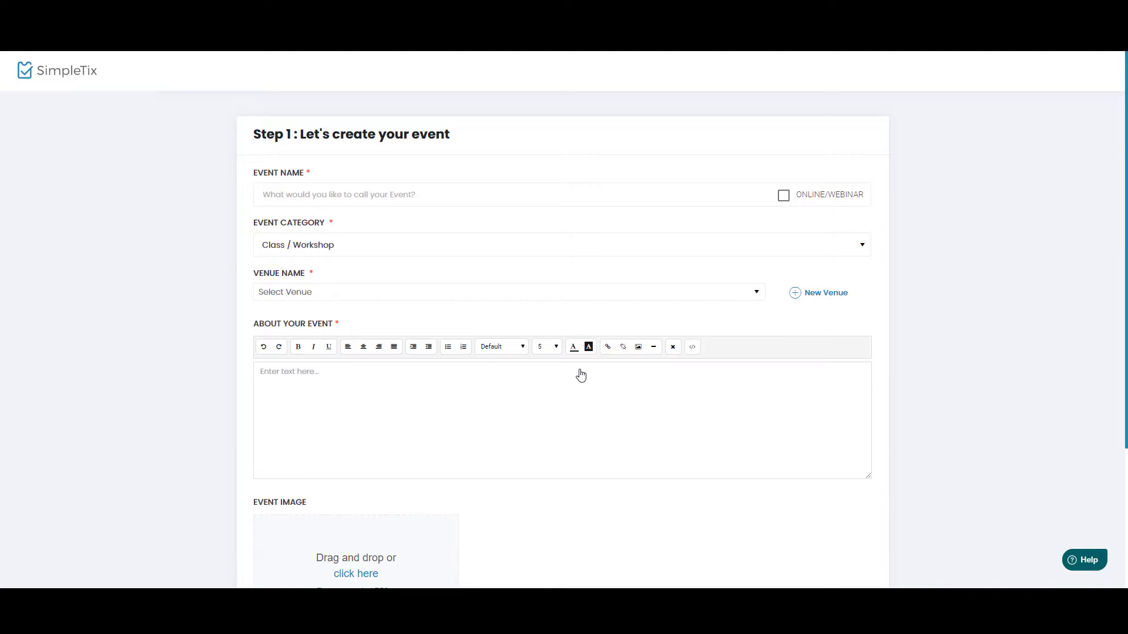
pyautogui.click(573, 194)
pyautogui.write("Let's Connect Climate Change with Business Opportunity")
pyautogui.click(531, 293)
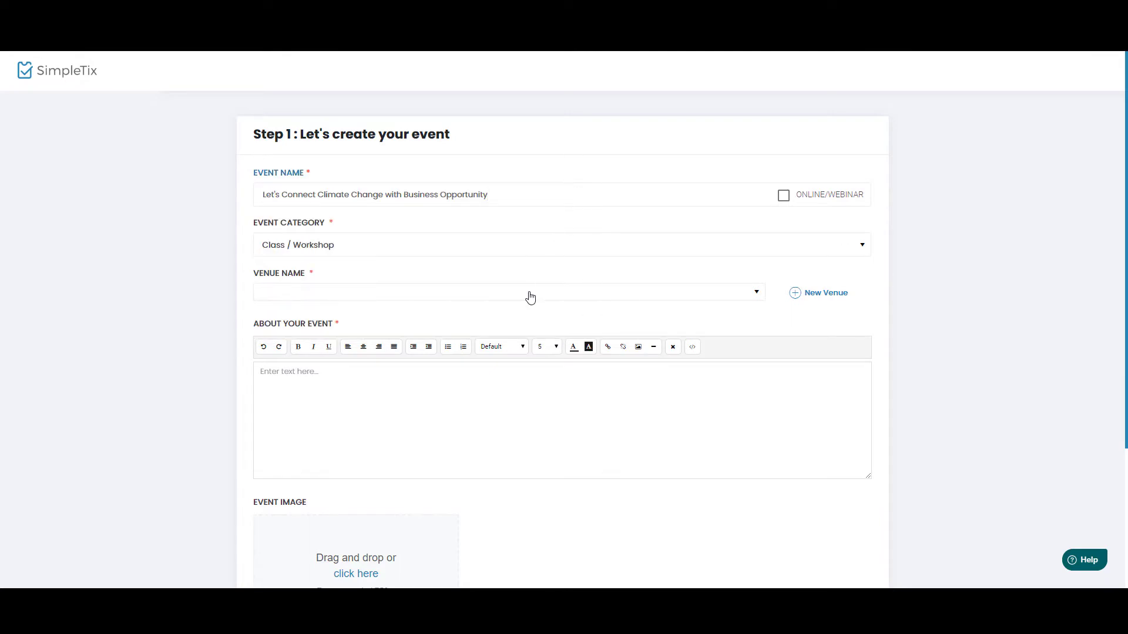
pyautogui.click(299, 324)
# Step: Add the pasted event description with a bolded first line and continue to ticket setup
pyautogui.scroll(-1, 358, 333)
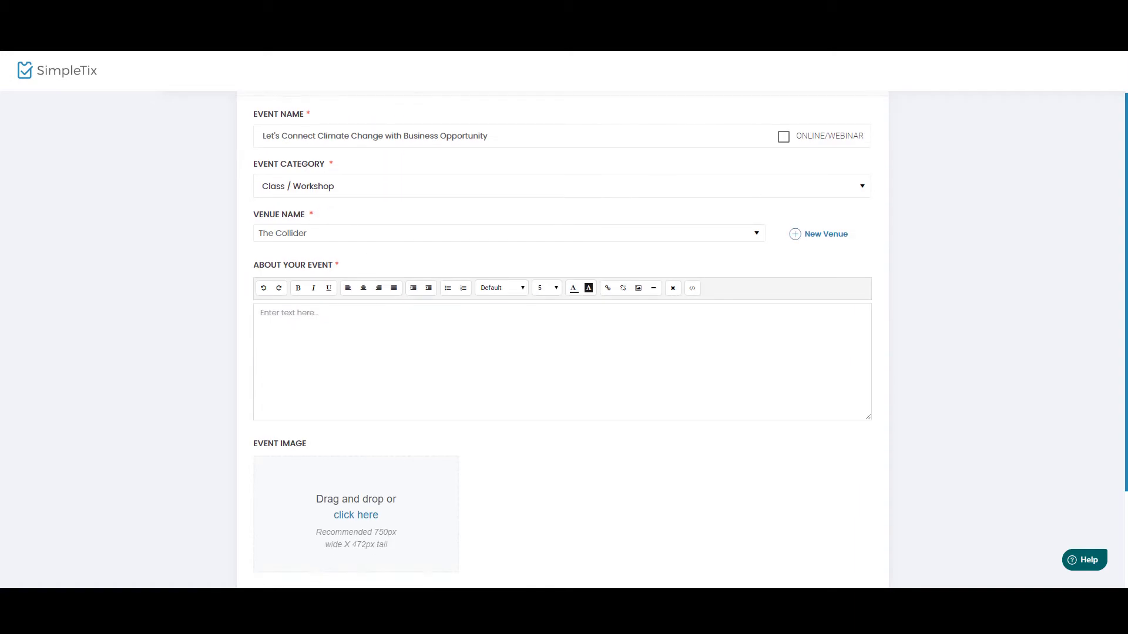
pyautogui.write('CIC Cambridge and The Collider present: "The Business of Climate" Are you interested in using your skills to help address climate change? There\'s an emerging industry that needs you. This new field is creating the products and services that are needed for businesses and communities to understand and address their climate-related risks and opportunities. We need technologists, entrepreneurs, scientists, and industry experts of all kinds. Interested?  Please join us for a unique networking opportunity over coffee and conversation. You can expect to meet a cross-section of the area\'s climate product and services community, make some valuable connections, and enjoy coffee and snacks in the heart of CIC Cambridge, where there are more startups than anywhere else on the planet! Just the atmosphere we need to create a new industry together.')
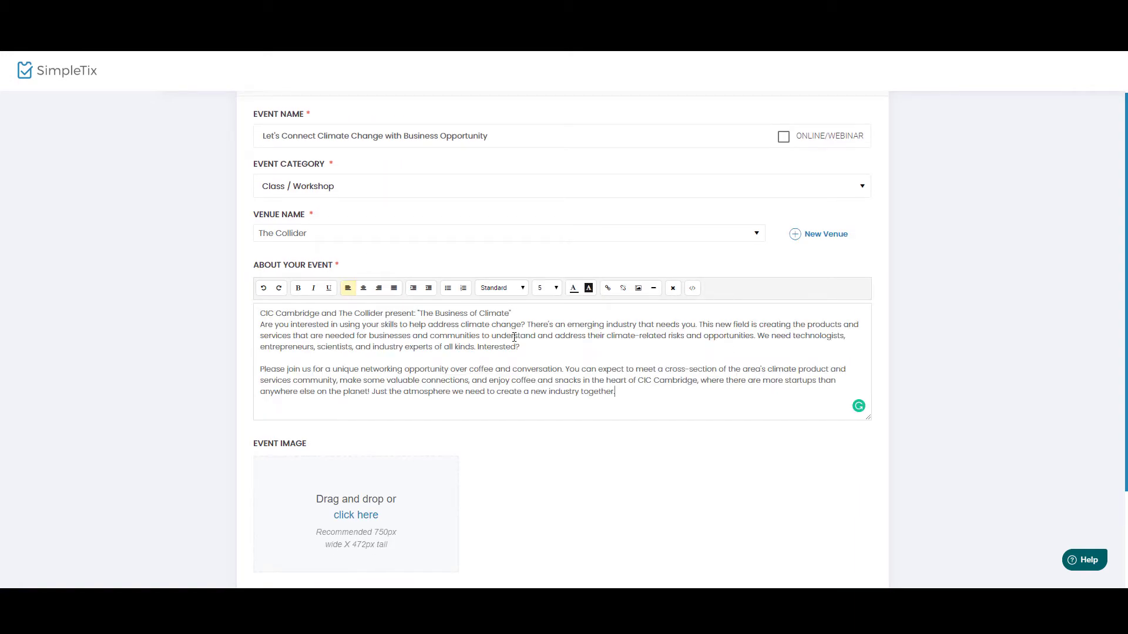
pyautogui.moveTo(512, 314); pyautogui.dragTo(197, 320)
pyautogui.hotkey('ctrl', 'b')
pyautogui.click(372, 366)
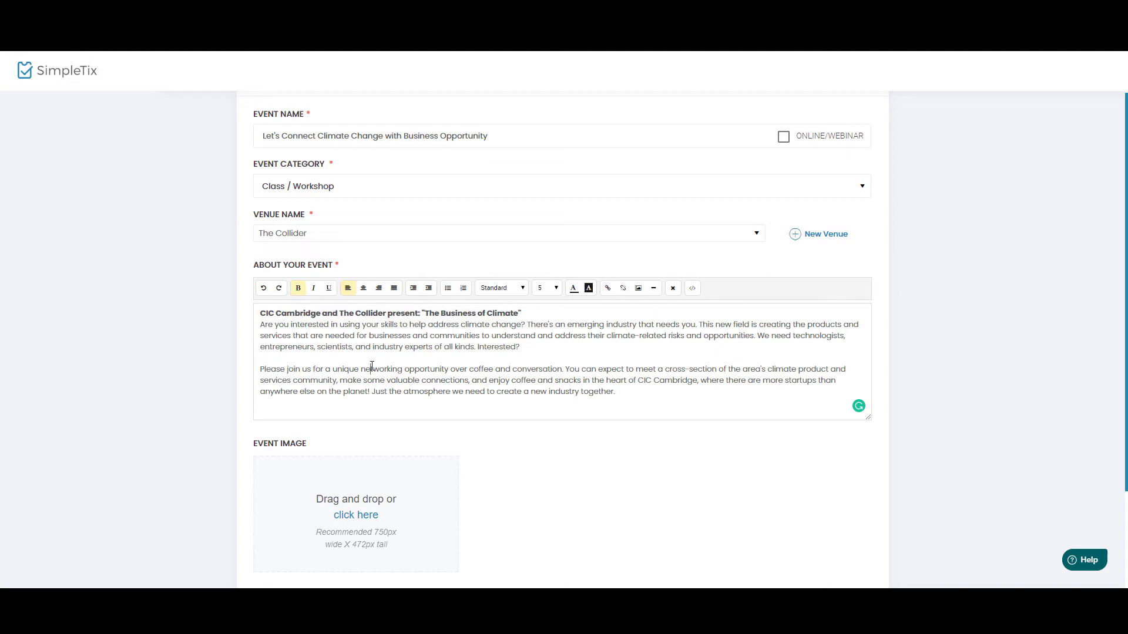
pyautogui.scroll(-1, 372, 366)
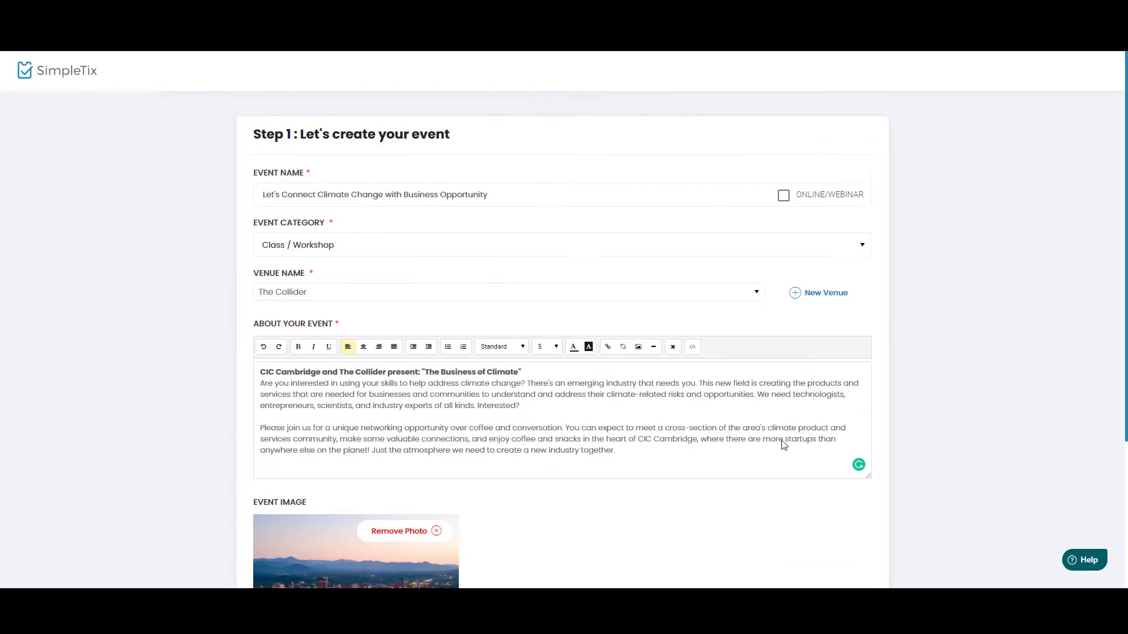
pyautogui.scroll(-3, 819, 510)
pyautogui.click(819, 517)
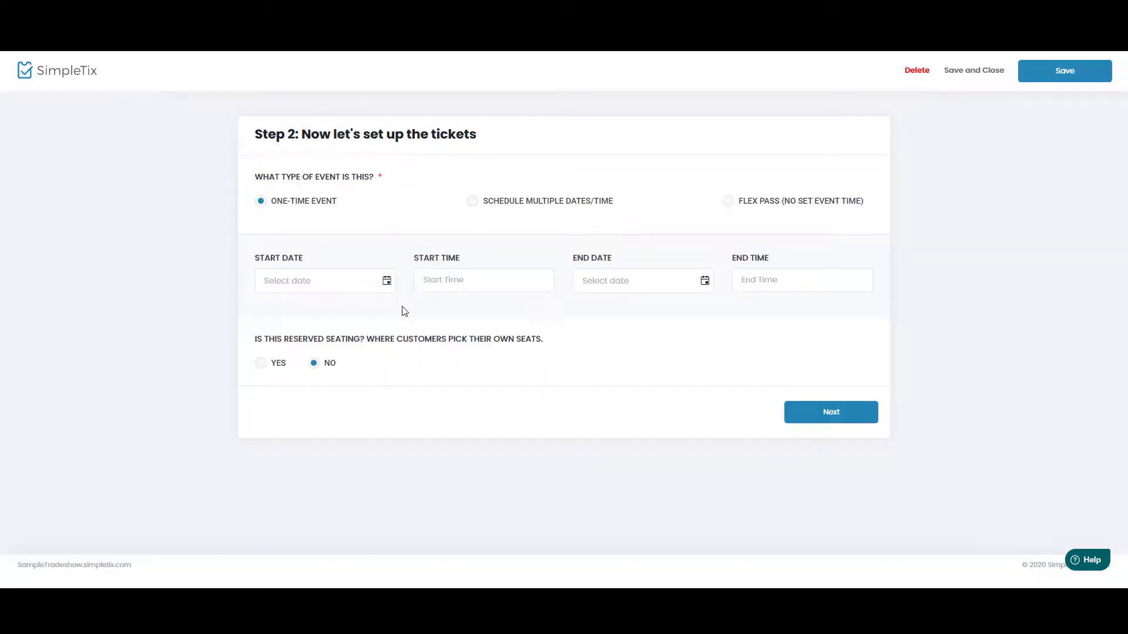
# Step: Set the event's start date to July 31, 2020
pyautogui.click(386, 282)
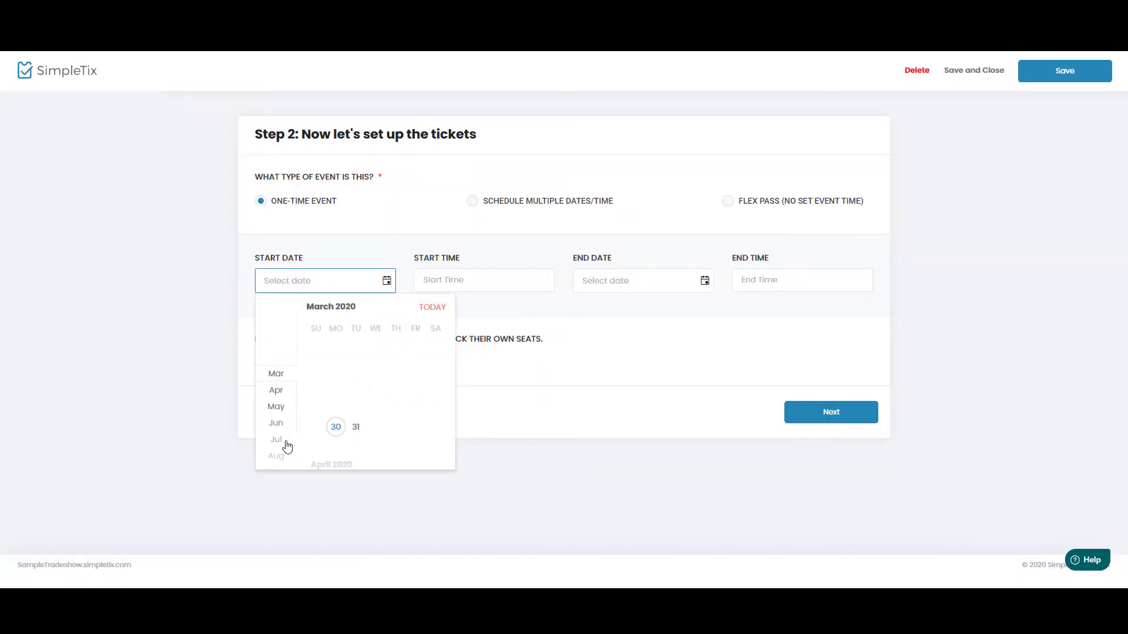
pyautogui.click(281, 440)
pyautogui.click(416, 427)
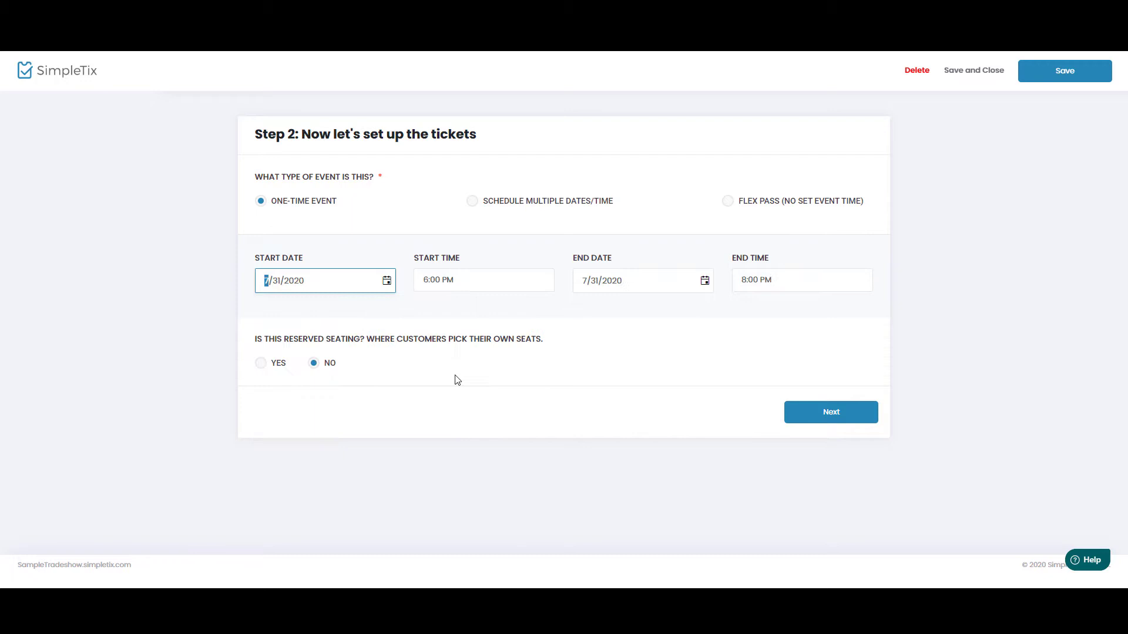
# Step: Set the event time to run from 8:00 AM to 10:00 AM
pyautogui.click(491, 285)
pyautogui.scroll(8, 479, 355)
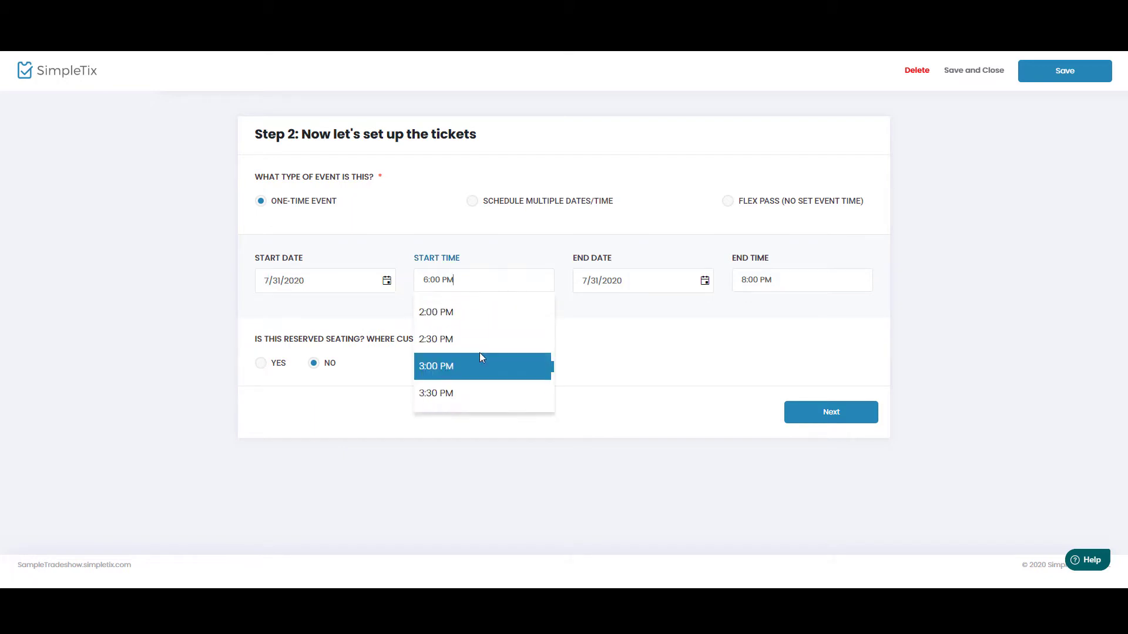
pyautogui.scroll(2, 479, 357)
pyautogui.click(449, 308)
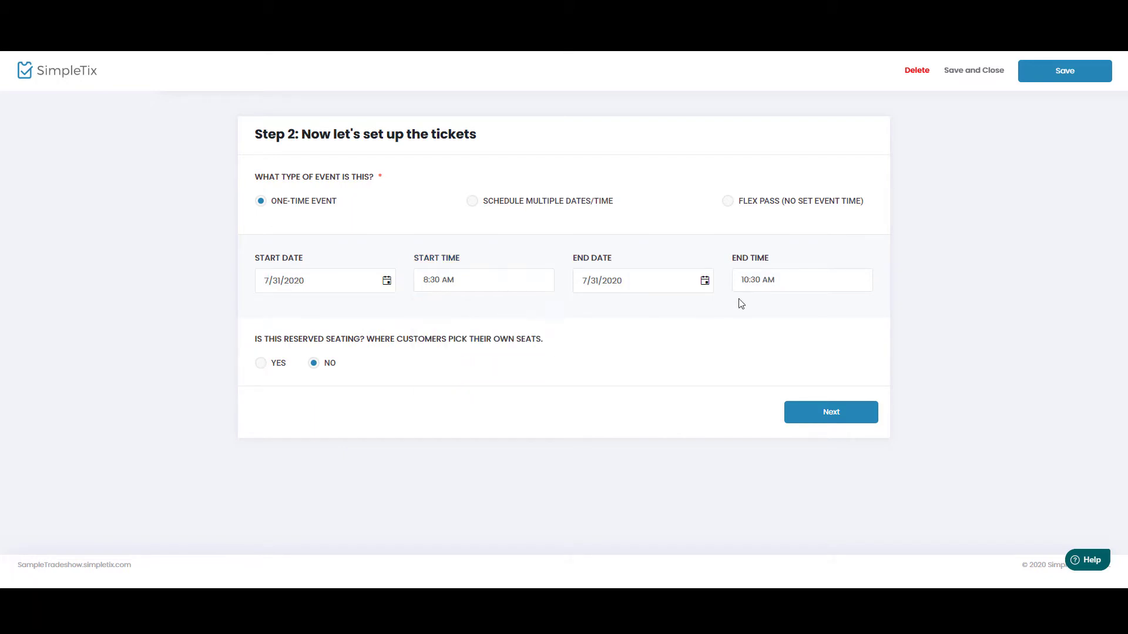
pyautogui.click(753, 284)
pyautogui.scroll(-5, 768, 394)
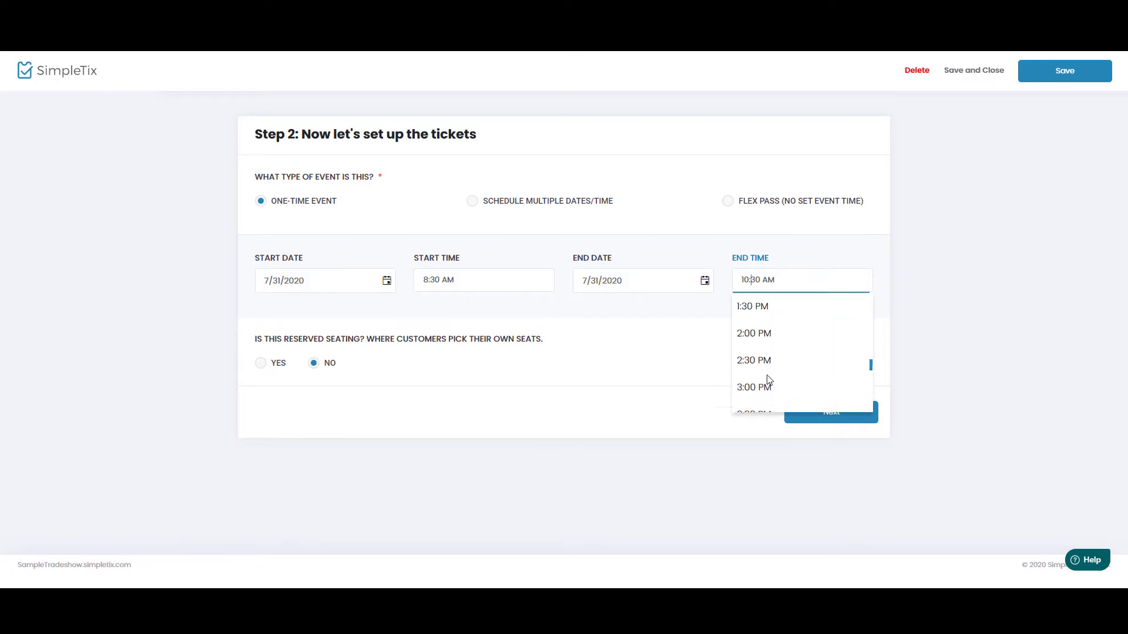
pyautogui.scroll(-3, 768, 379)
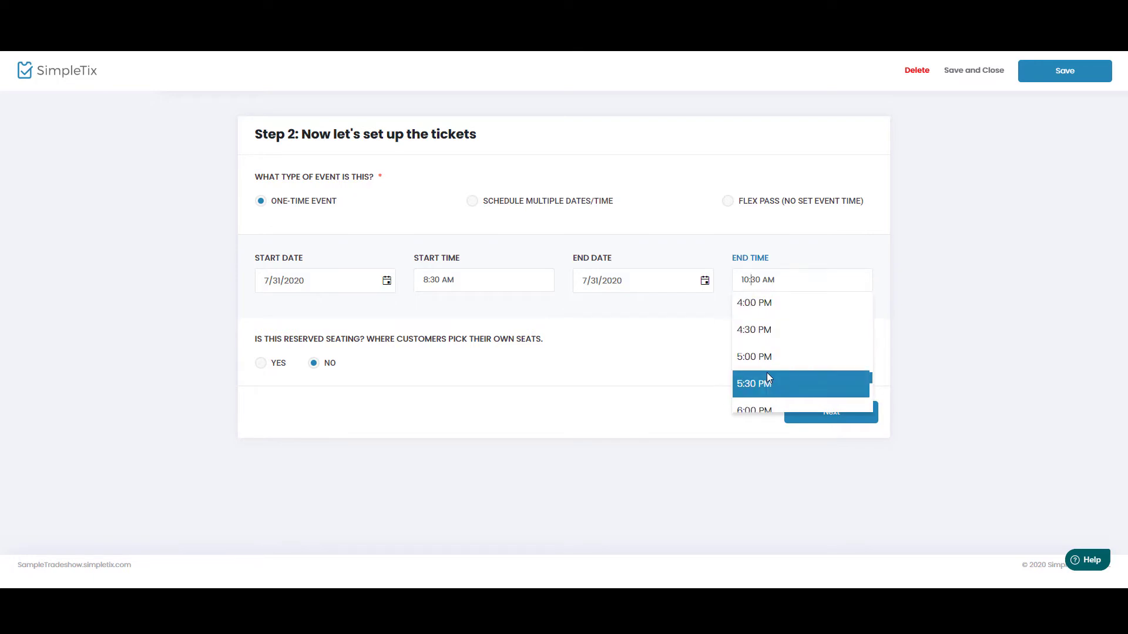
pyautogui.click(763, 404)
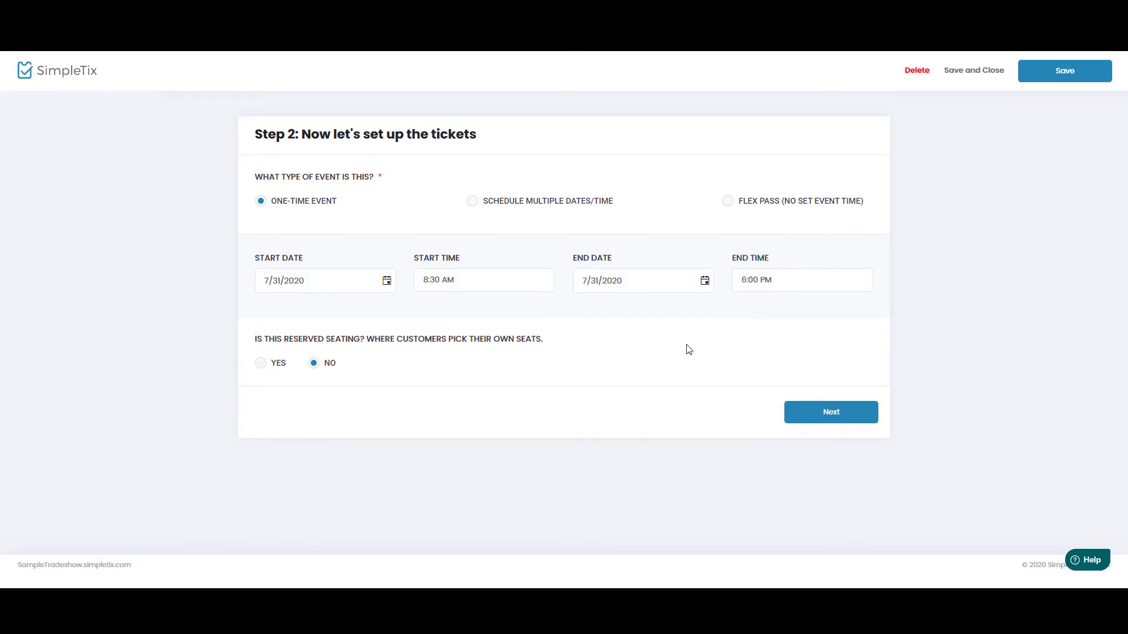
pyautogui.click(441, 276)
pyautogui.click(440, 326)
# Step: Add a General Admission ticket, 500 at $30.00, with the recommended service fee
pyautogui.click(844, 418)
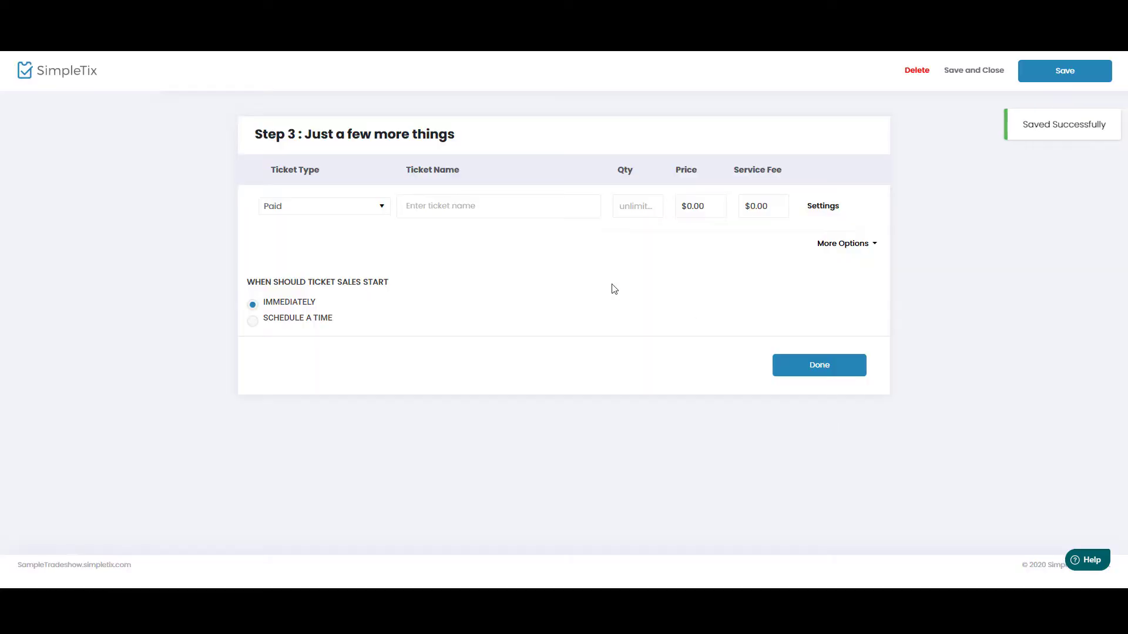
pyautogui.click(482, 215)
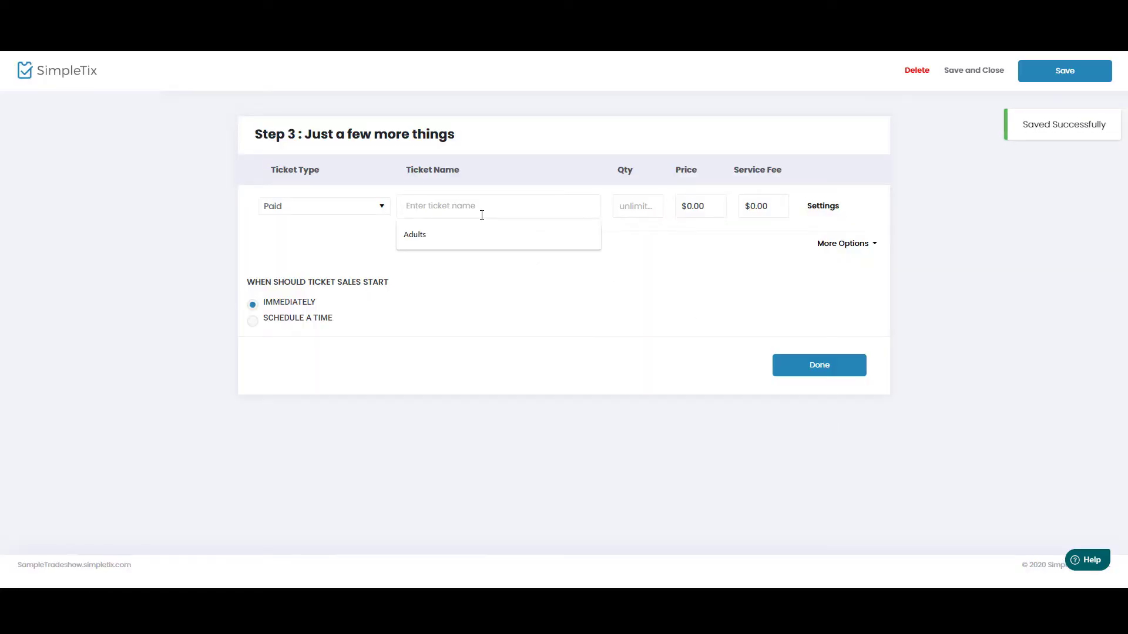
pyautogui.write('General Admission')
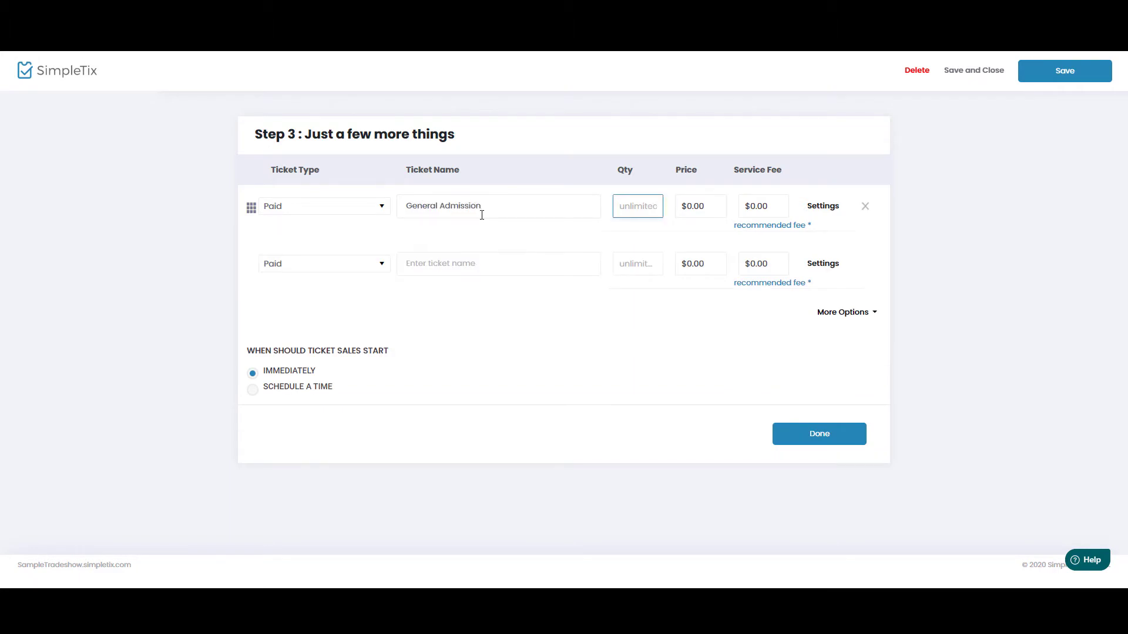
pyautogui.write('500')
pyautogui.press('Tab')
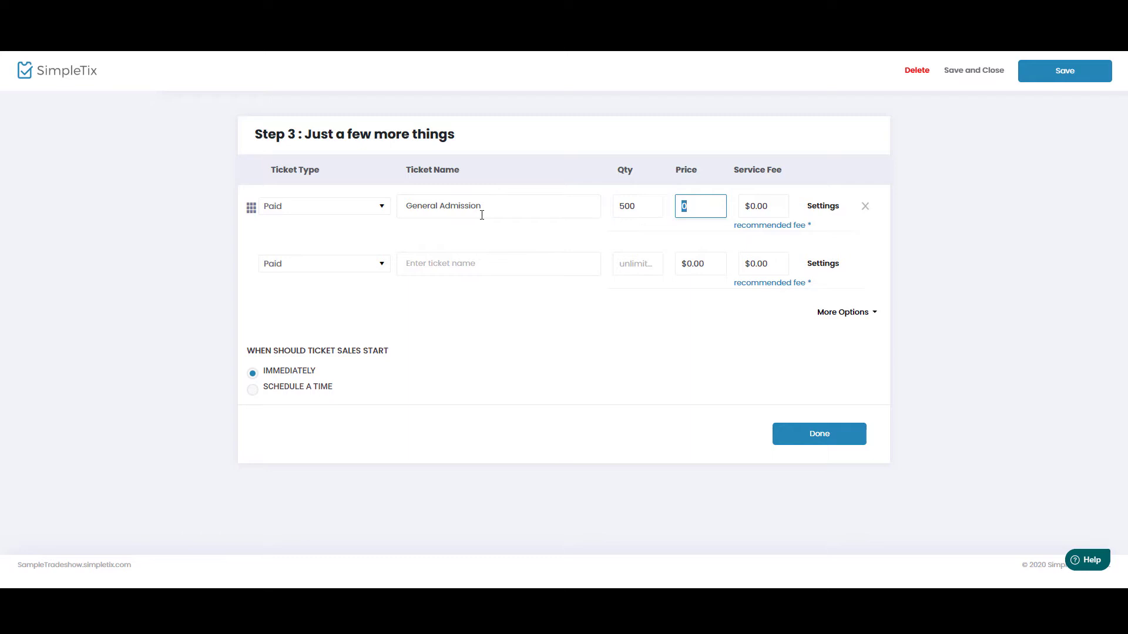
pyautogui.write('30')
pyautogui.moveTo(766, 234)
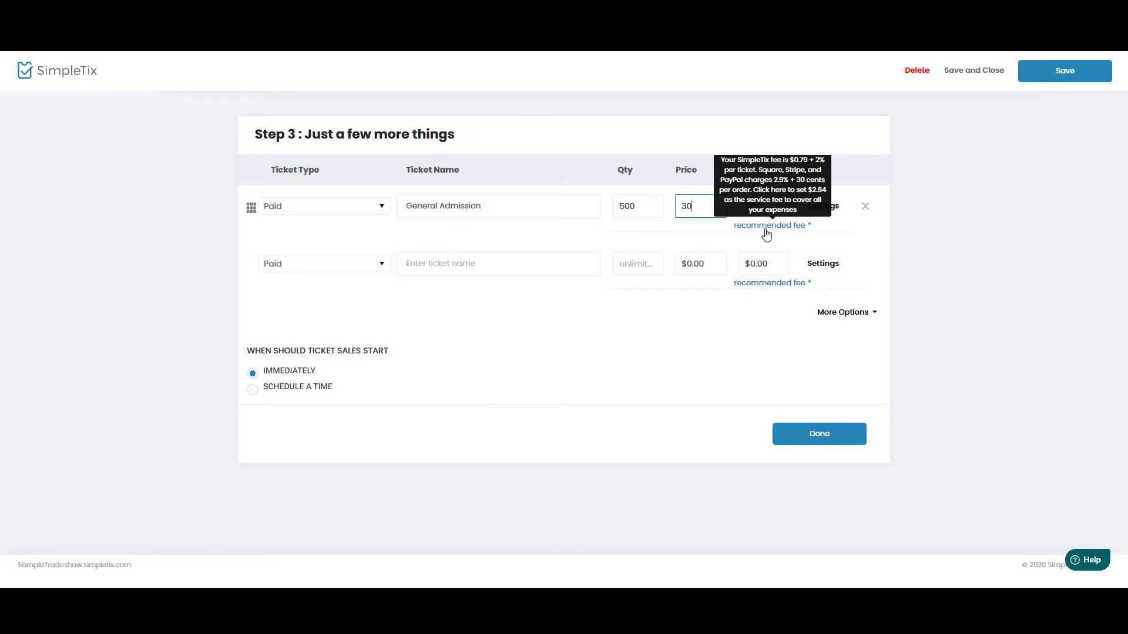
pyautogui.click(766, 229)
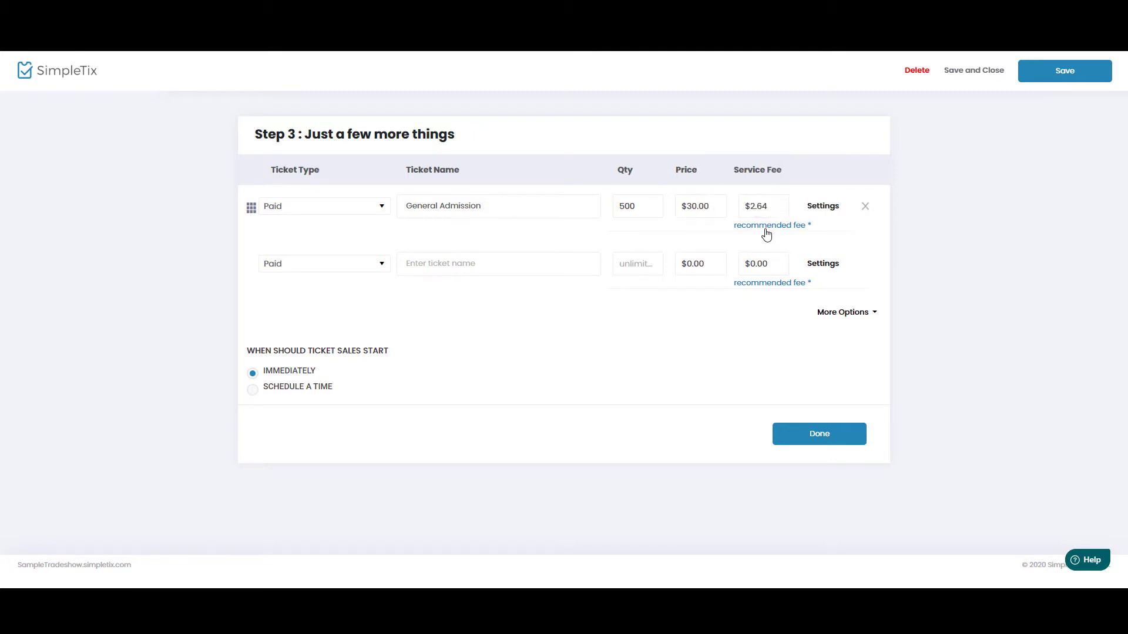
# Step: Add a pay-as-you-wish Student ticket, 200 at $10.00, with the recommended service fee
pyautogui.click(333, 271)
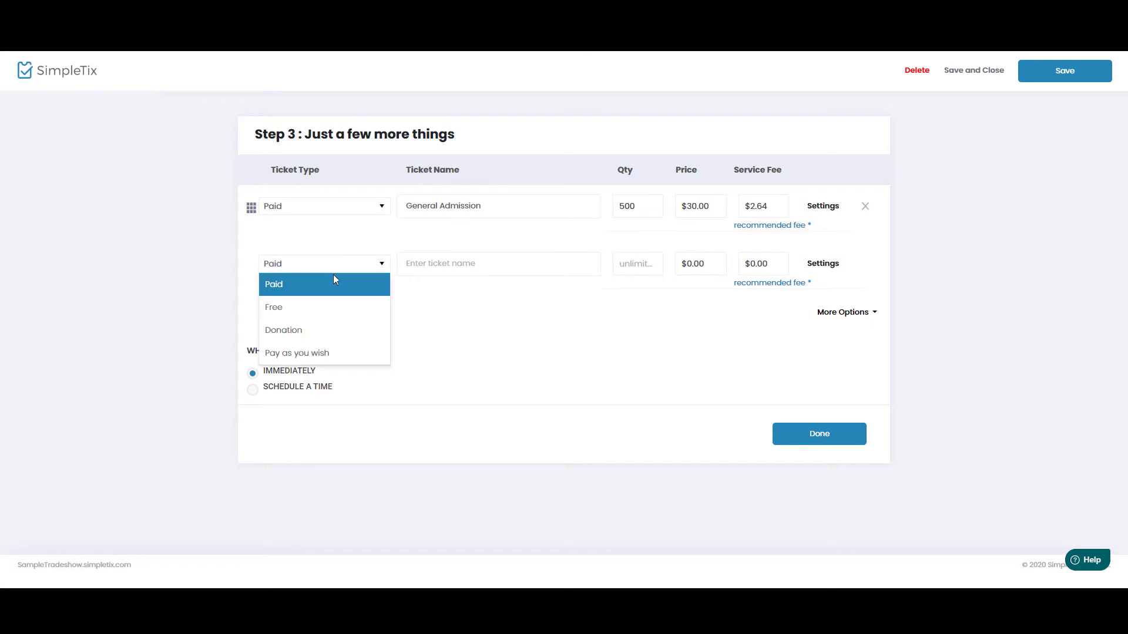
pyautogui.click(329, 358)
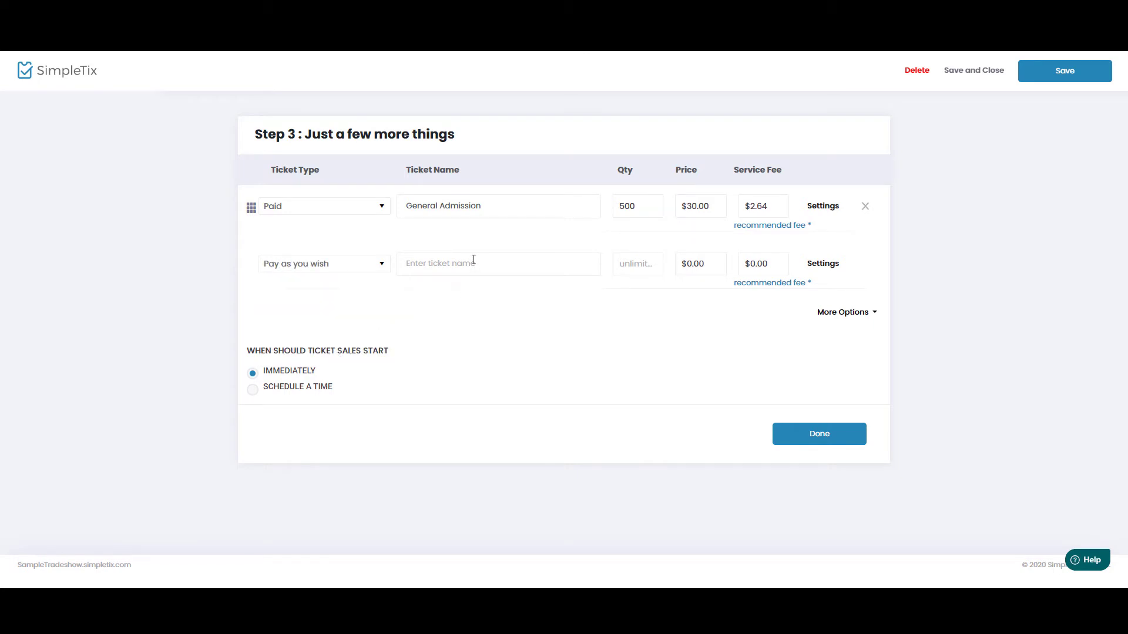
pyautogui.click(463, 270)
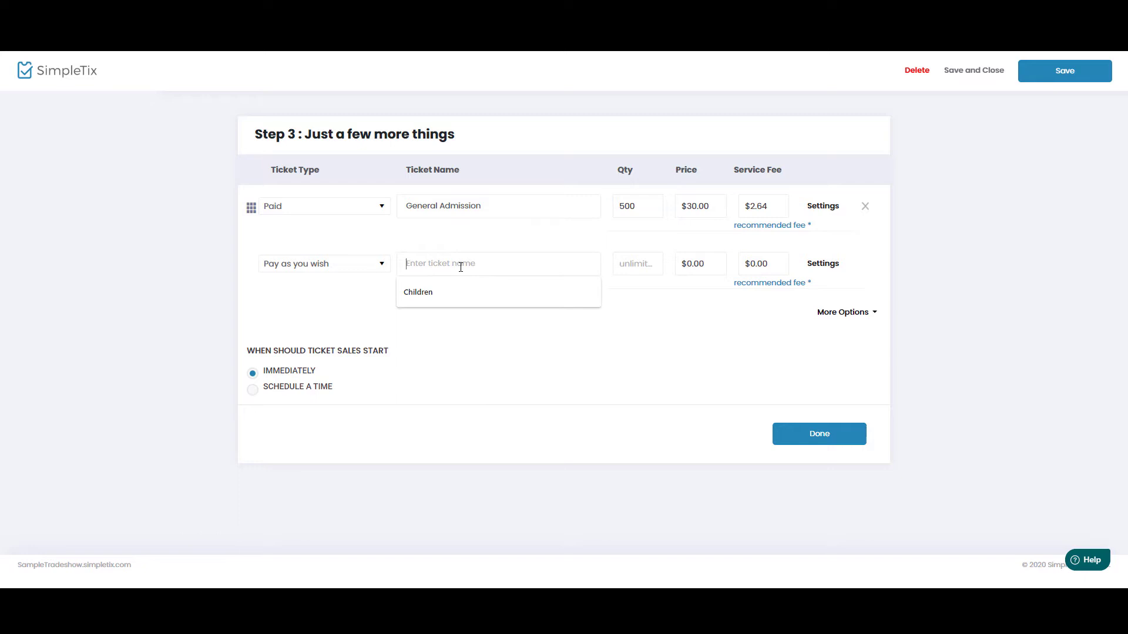
pyautogui.write('Student')
pyautogui.press('Tab')
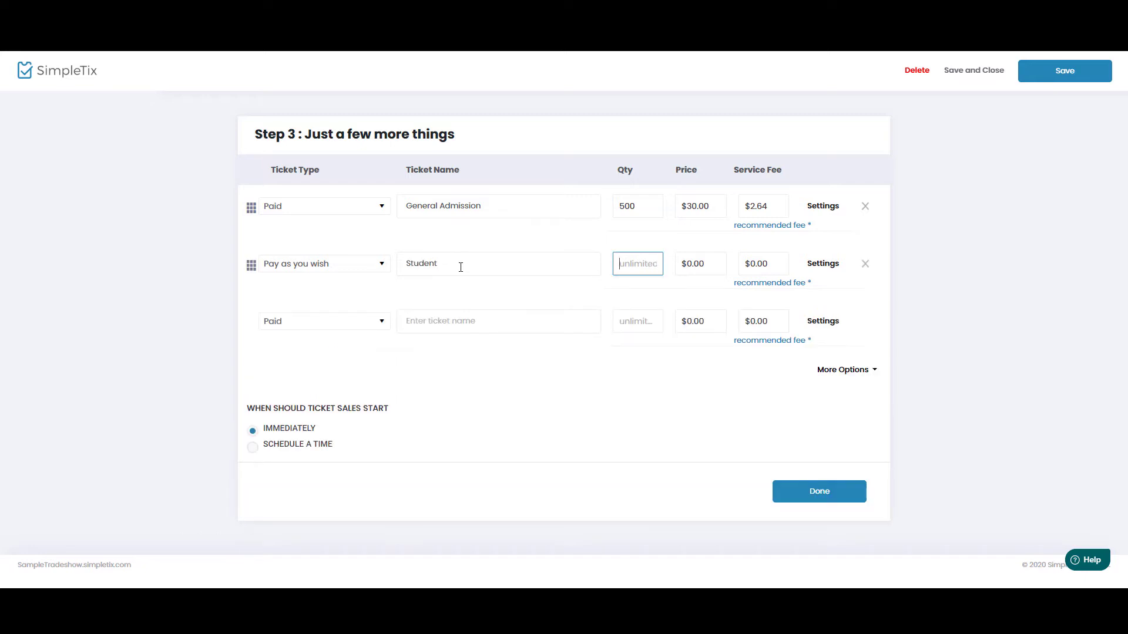
pyautogui.press('Tab')
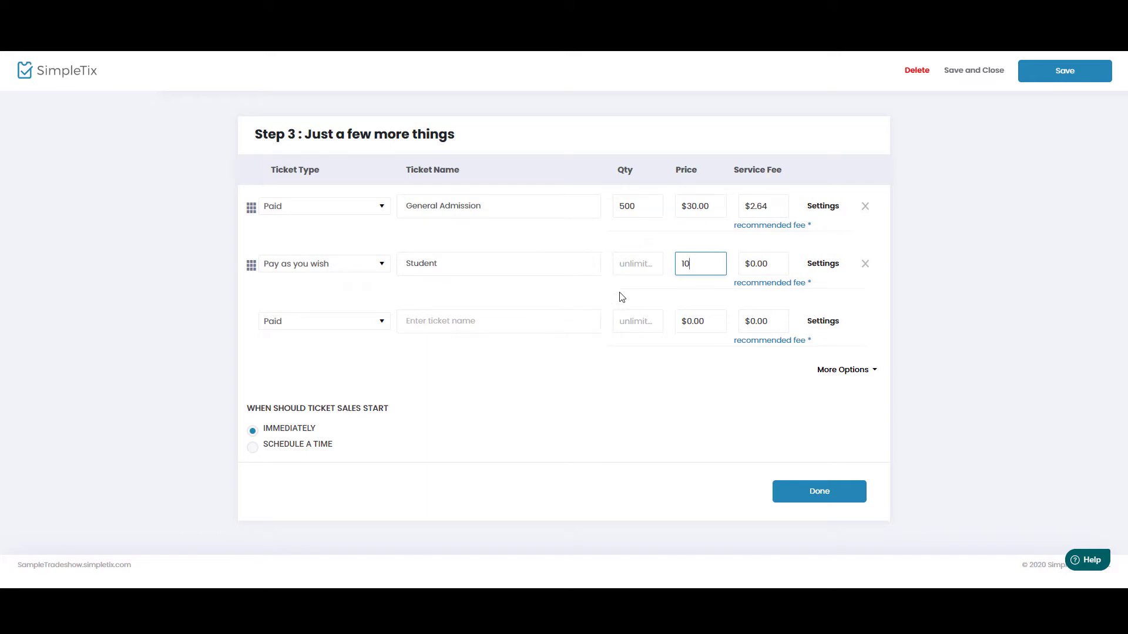
pyautogui.click(634, 267)
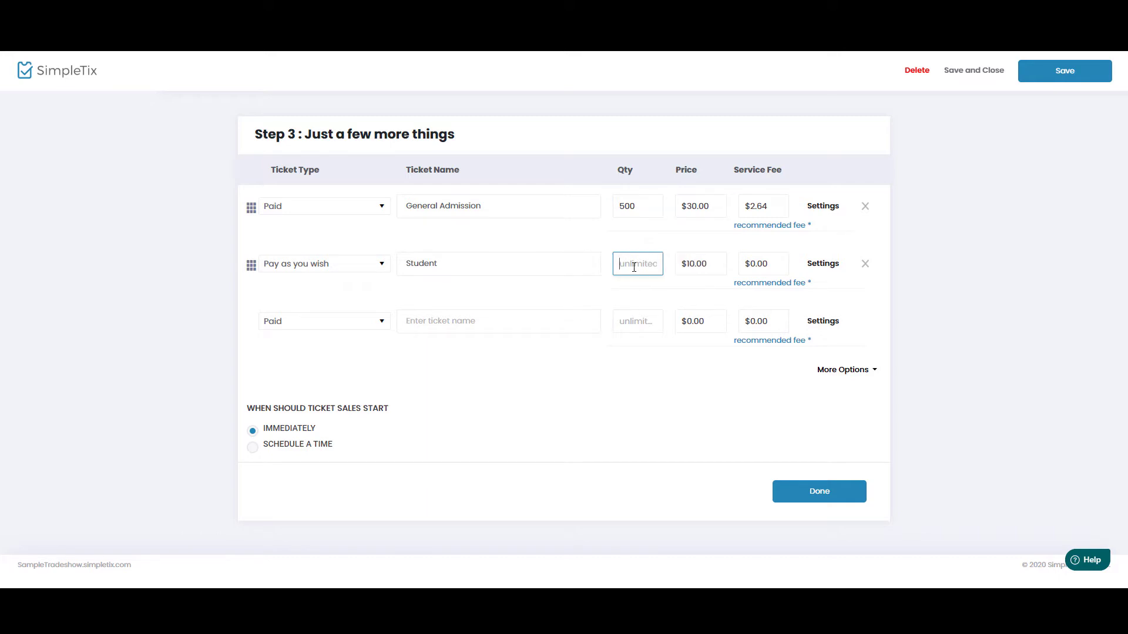
pyautogui.write('200')
pyautogui.click(613, 438)
pyautogui.click(763, 282)
pyautogui.click(823, 497)
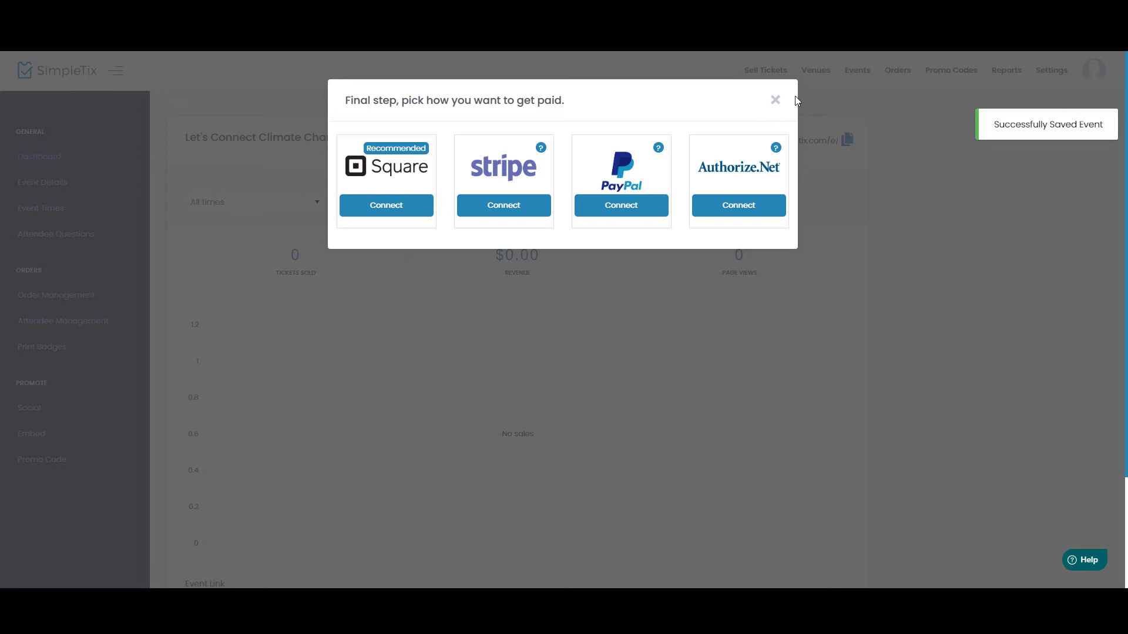
pyautogui.click(776, 101)
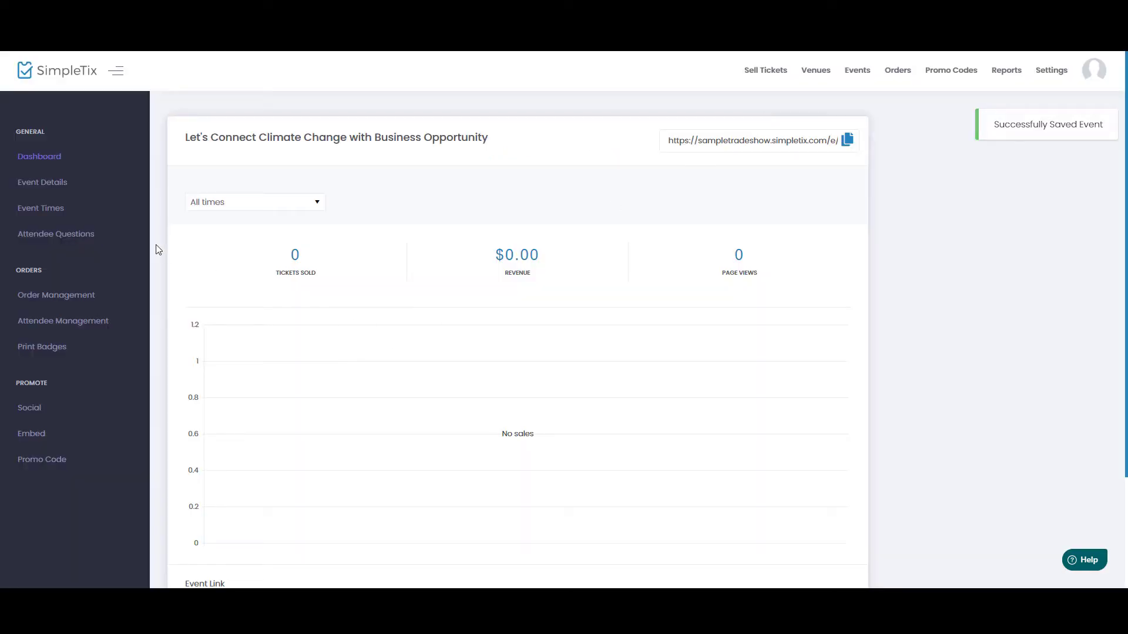
pyautogui.click(50, 189)
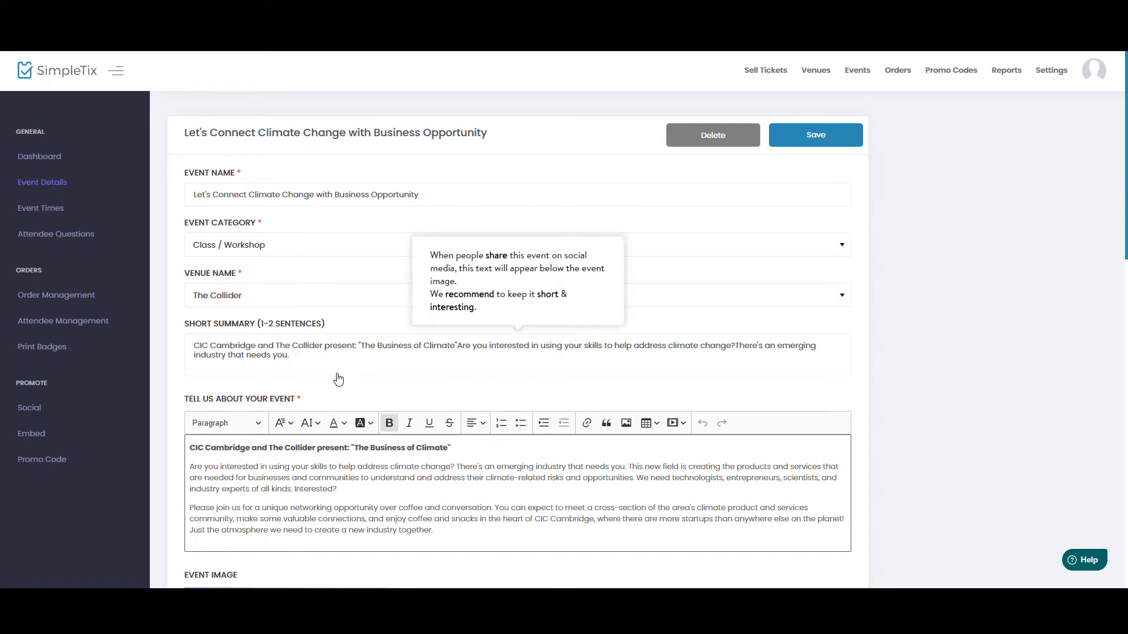
pyautogui.scroll(-3, 340, 376)
pyautogui.scroll(-1, 340, 376)
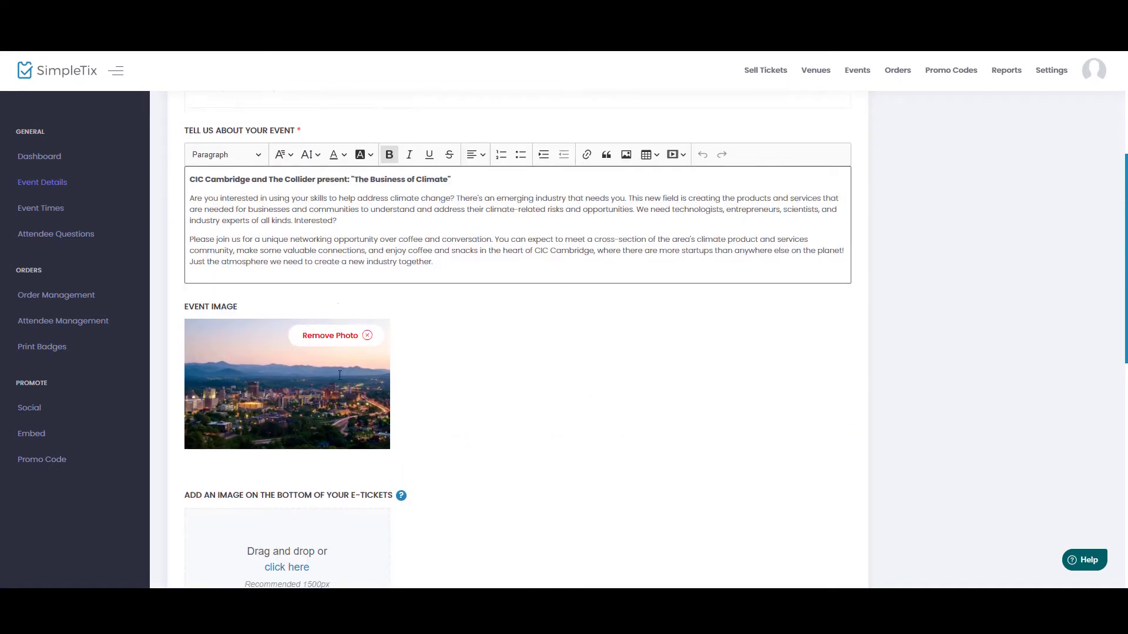
pyautogui.scroll(5, 333, 369)
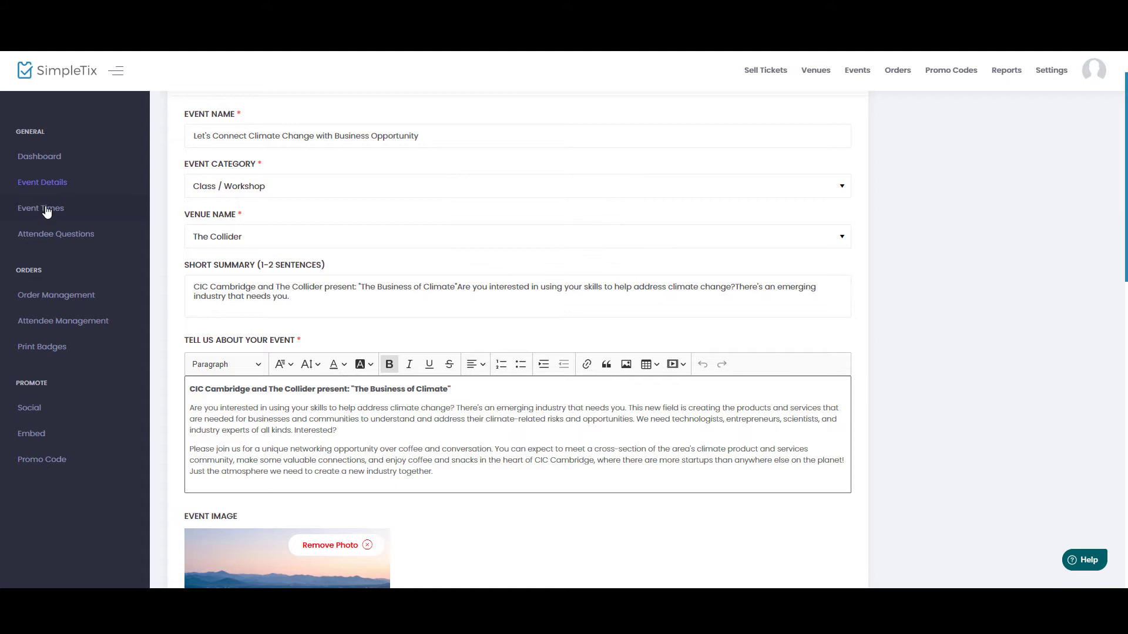
# Step: Describe the Students ticket as 'Must have a valid student ID'
pyautogui.click(51, 209)
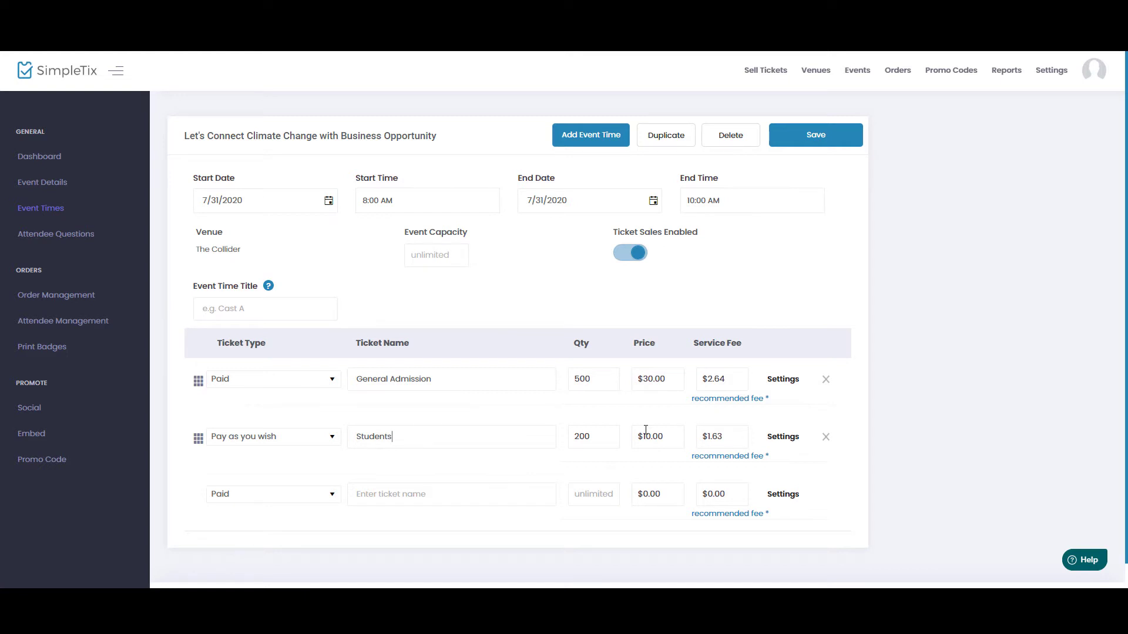
pyautogui.click(785, 438)
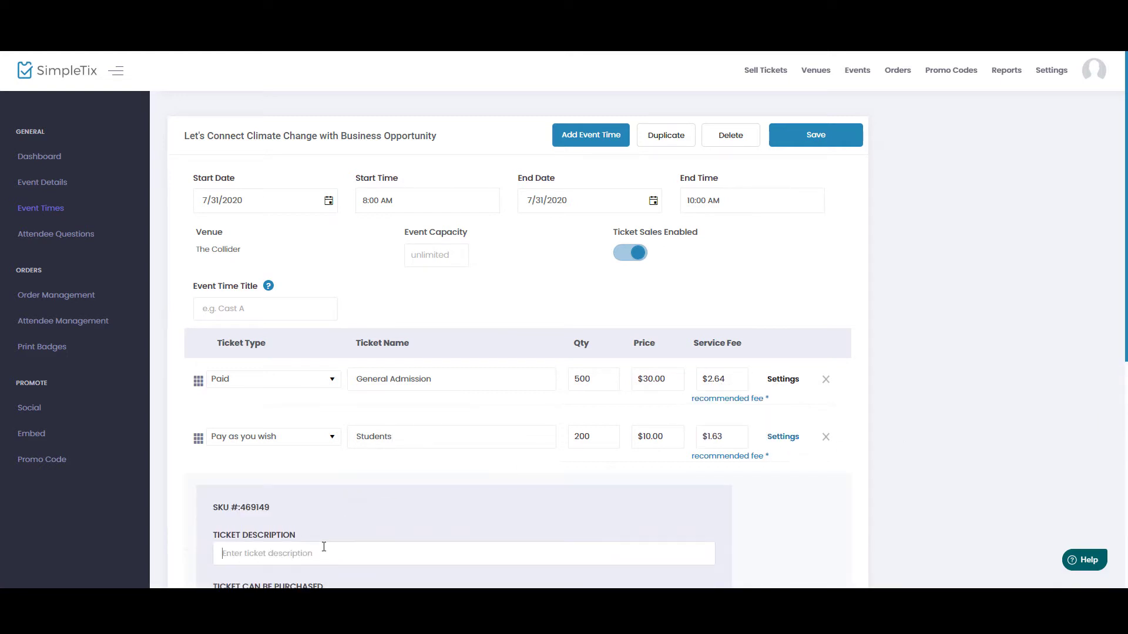
pyautogui.write('M')
pyautogui.write('ust have a valid student ID')
# Step: Set event capacity to 500, save the changes, and return to the event dashboard
pyautogui.write('500')
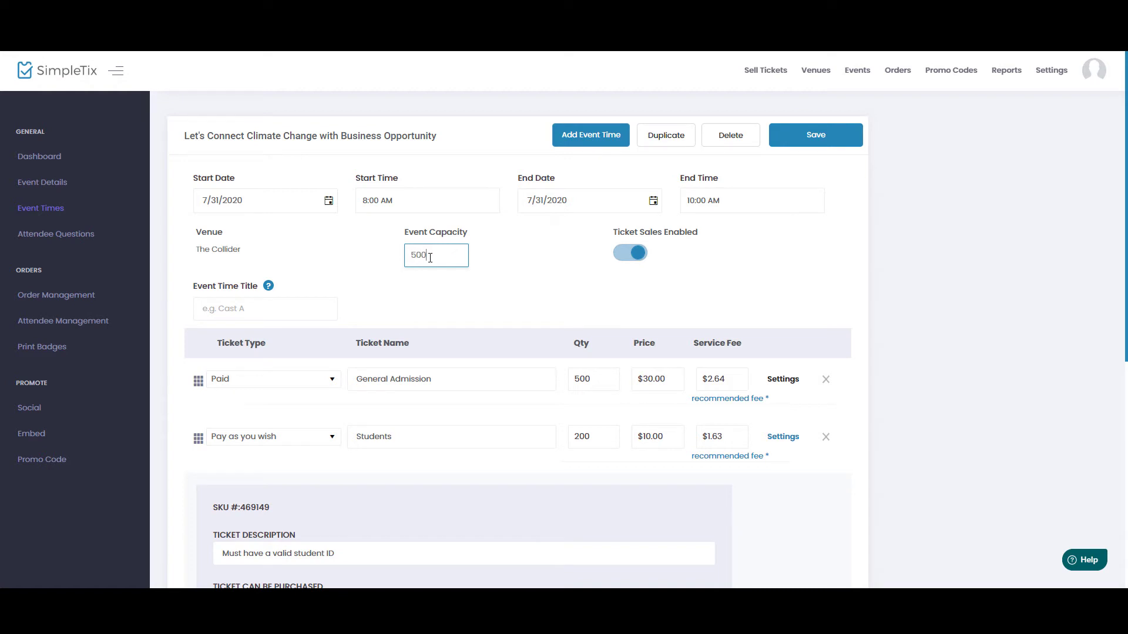
pyautogui.click(395, 288)
pyautogui.click(417, 258)
pyautogui.scroll(-6, 962, 431)
pyautogui.scroll(5, 811, 186)
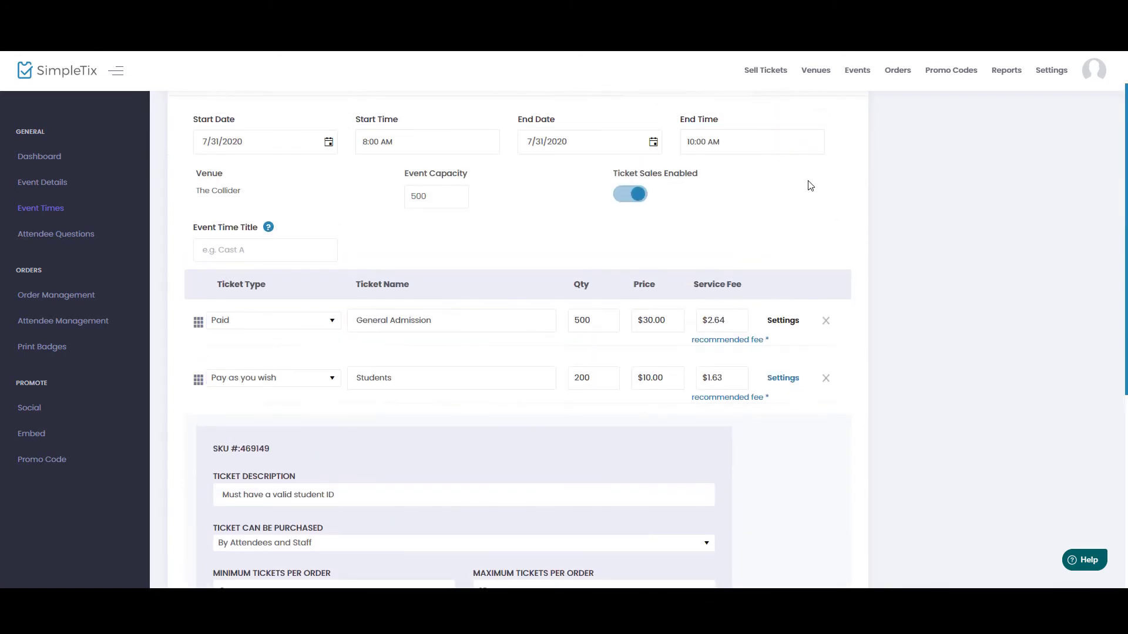
pyautogui.scroll(1, 811, 186)
pyautogui.click(812, 139)
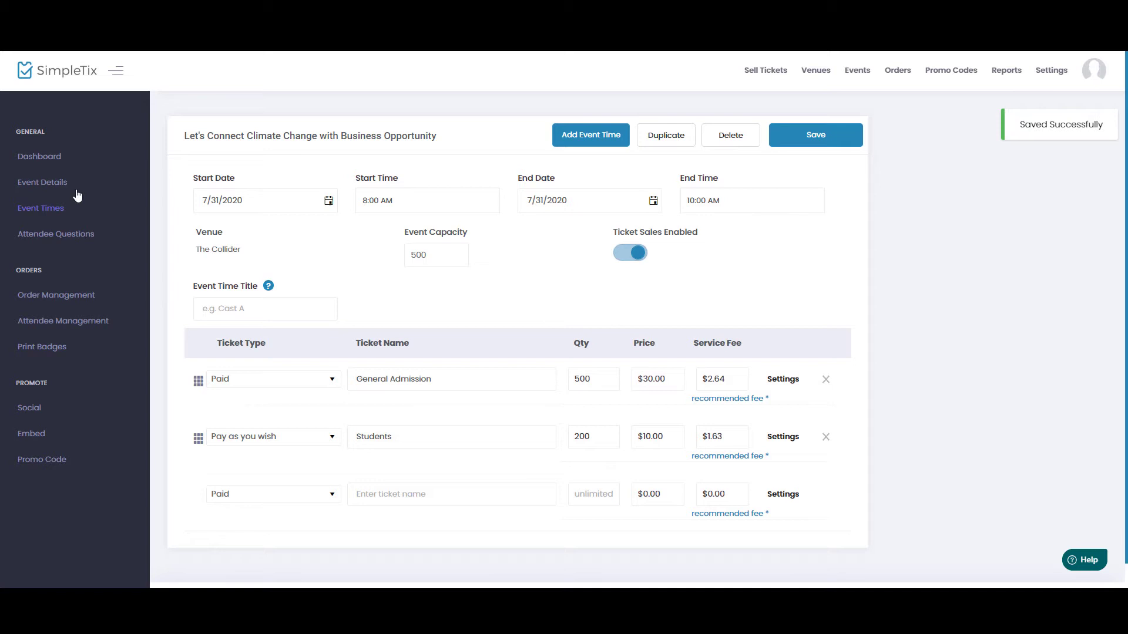
pyautogui.click(44, 156)
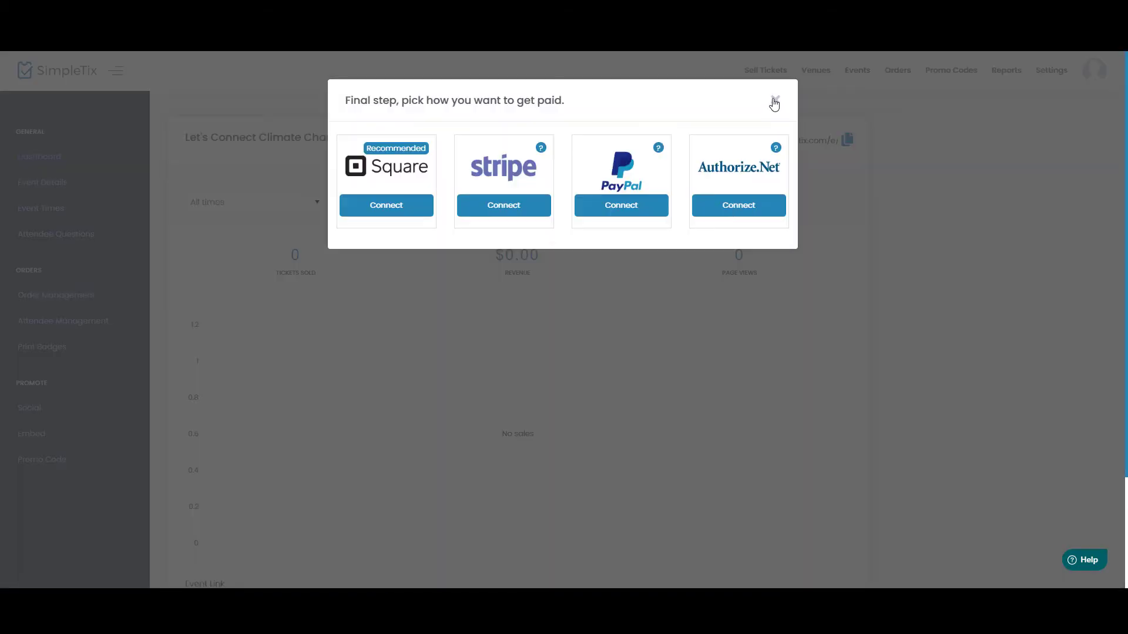
# Step: Copy the public event link and open ticket selection on the public event page
pyautogui.click(774, 102)
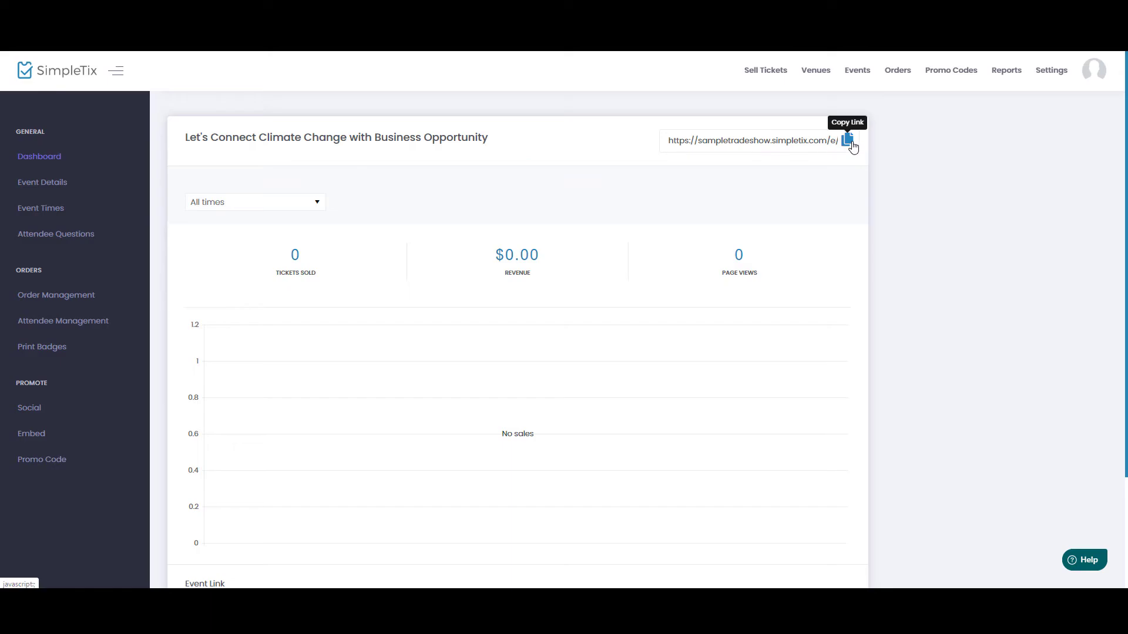
pyautogui.click(848, 140)
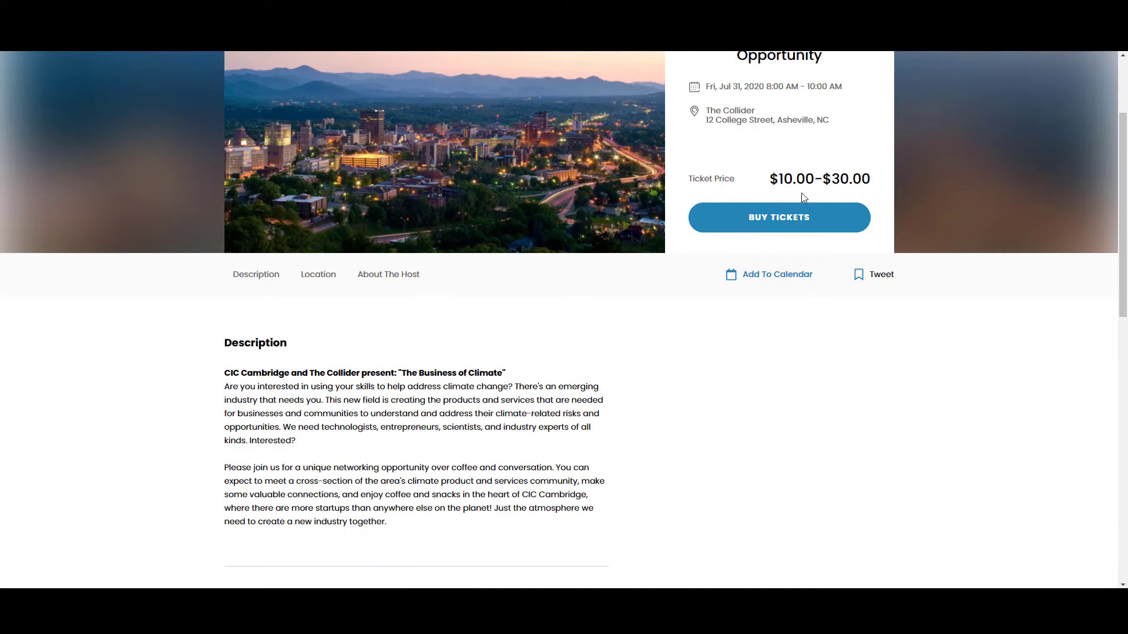
pyautogui.scroll(-1, 802, 193)
pyautogui.click(785, 191)
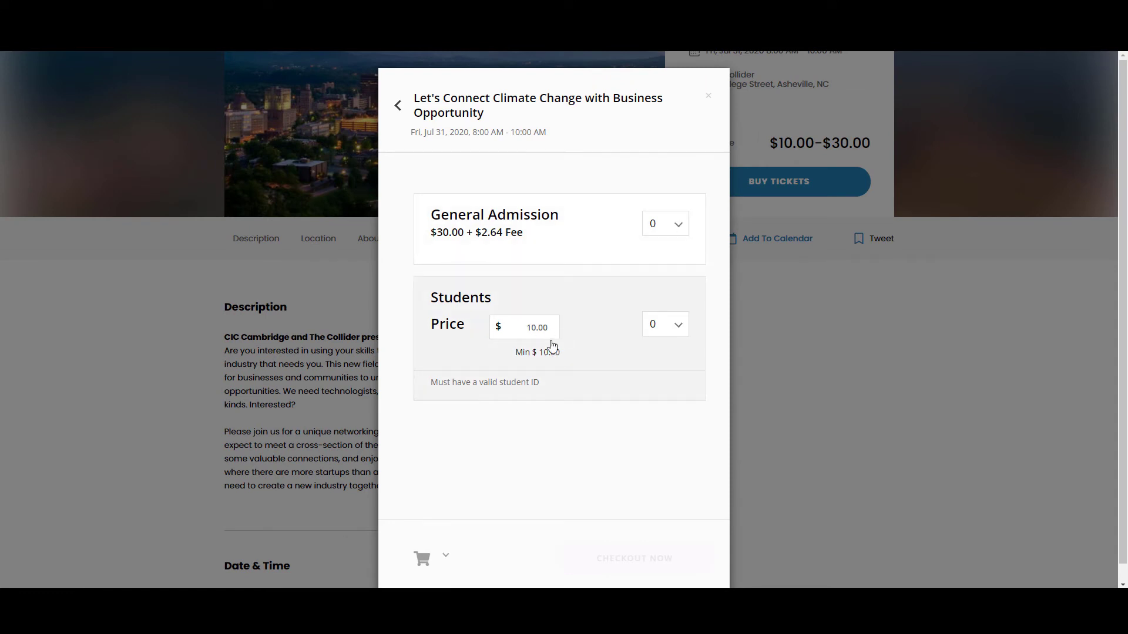
# Step: Choose 2 Students tickets at $15.00 each for a $33.26 cart and try checking out
pyautogui.moveTo(518, 327); pyautogui.dragTo(574, 335)
pyautogui.write('15.00')
pyautogui.click(670, 328)
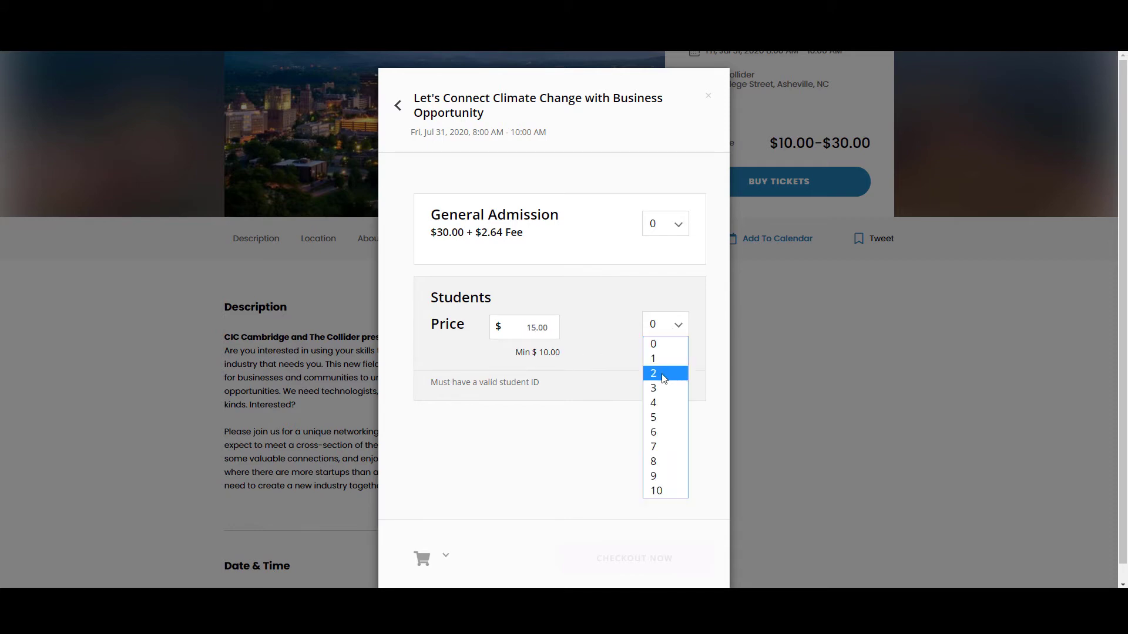
pyautogui.click(658, 381)
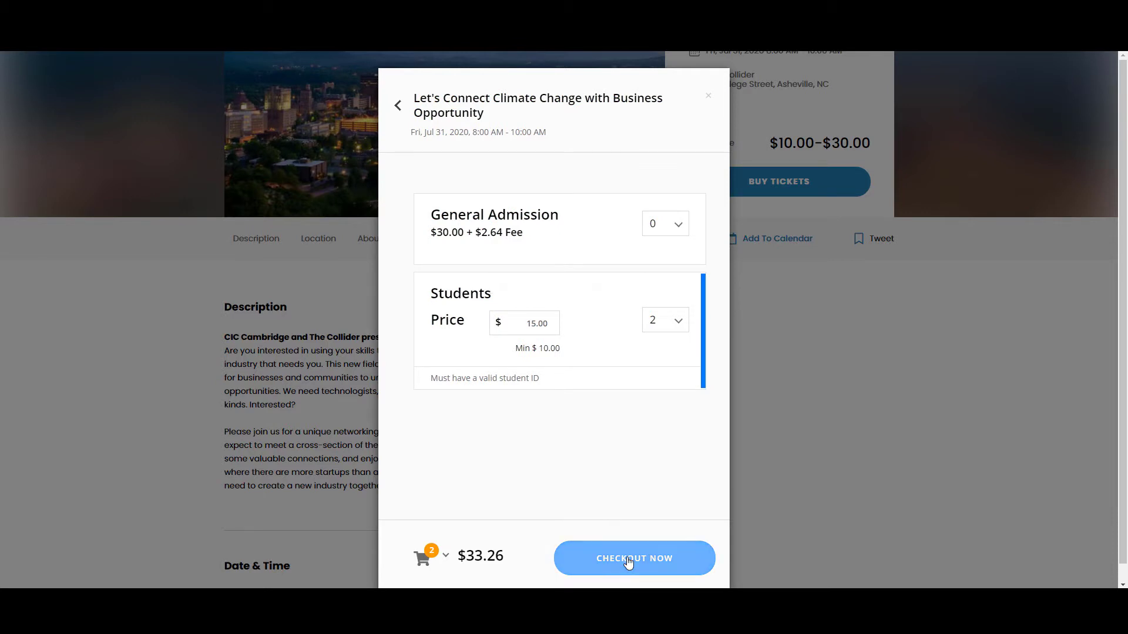
pyautogui.click(628, 561)
pyautogui.click(670, 107)
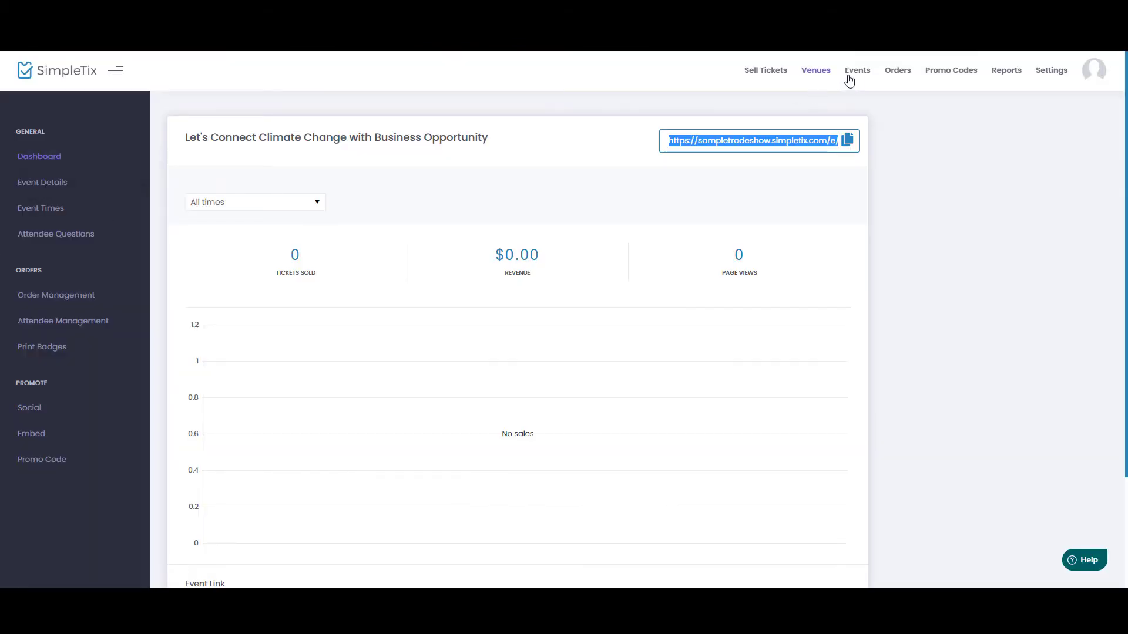
# Step: Start a new event named Let's Connect Climate Change with Business Opportunity (Vendors)
pyautogui.click(856, 73)
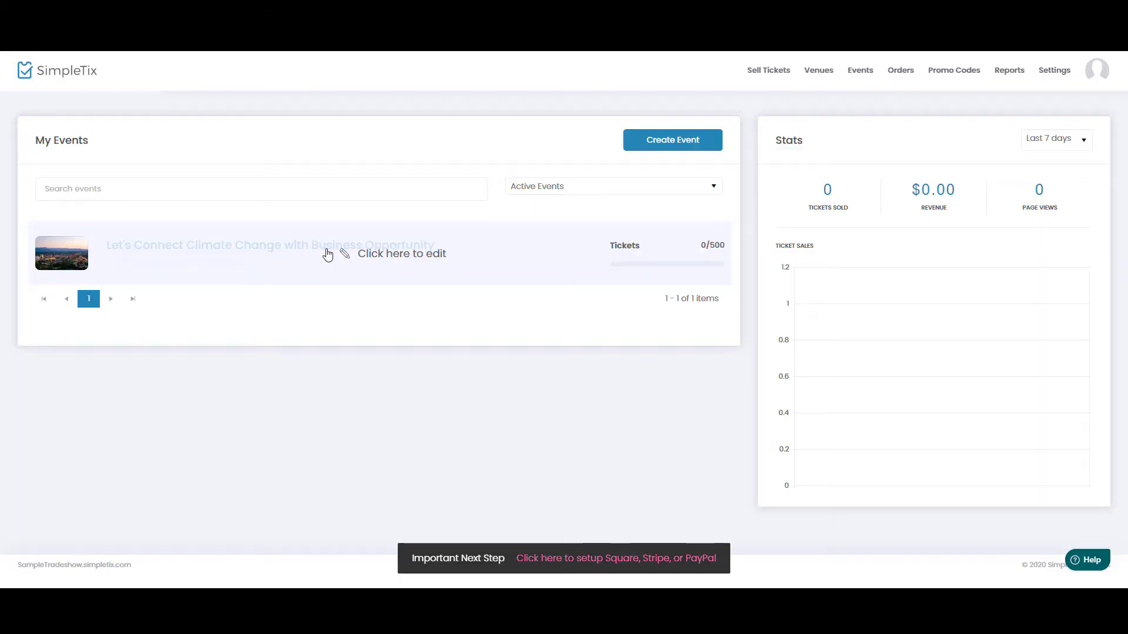
pyautogui.click(688, 149)
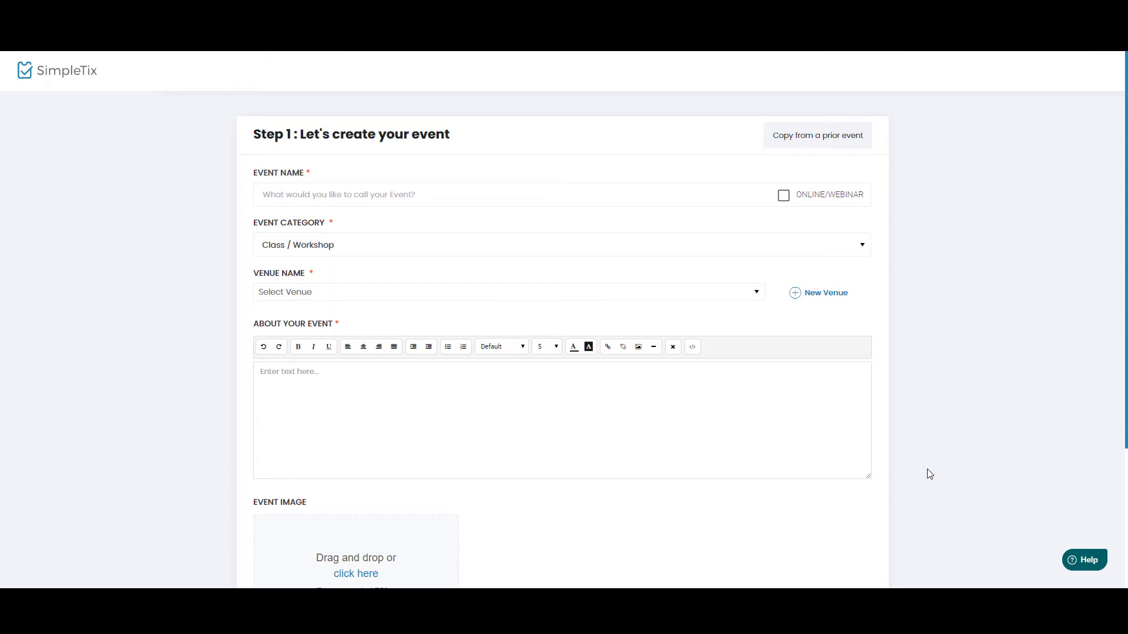
pyautogui.click(503, 193)
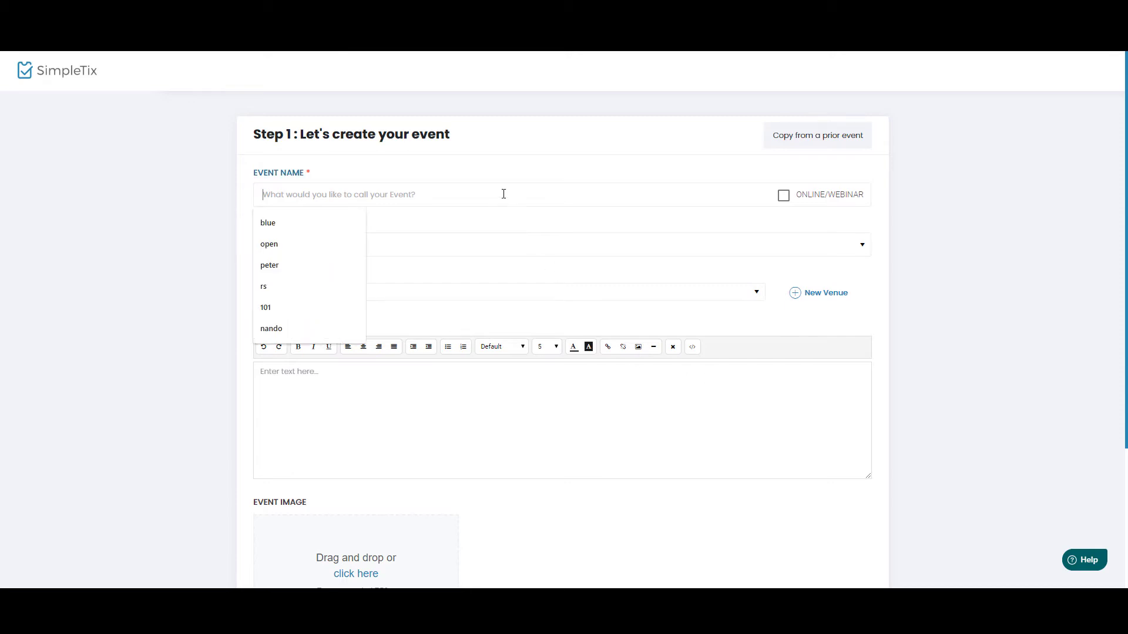
pyautogui.hotkey('ctrl', 'v')
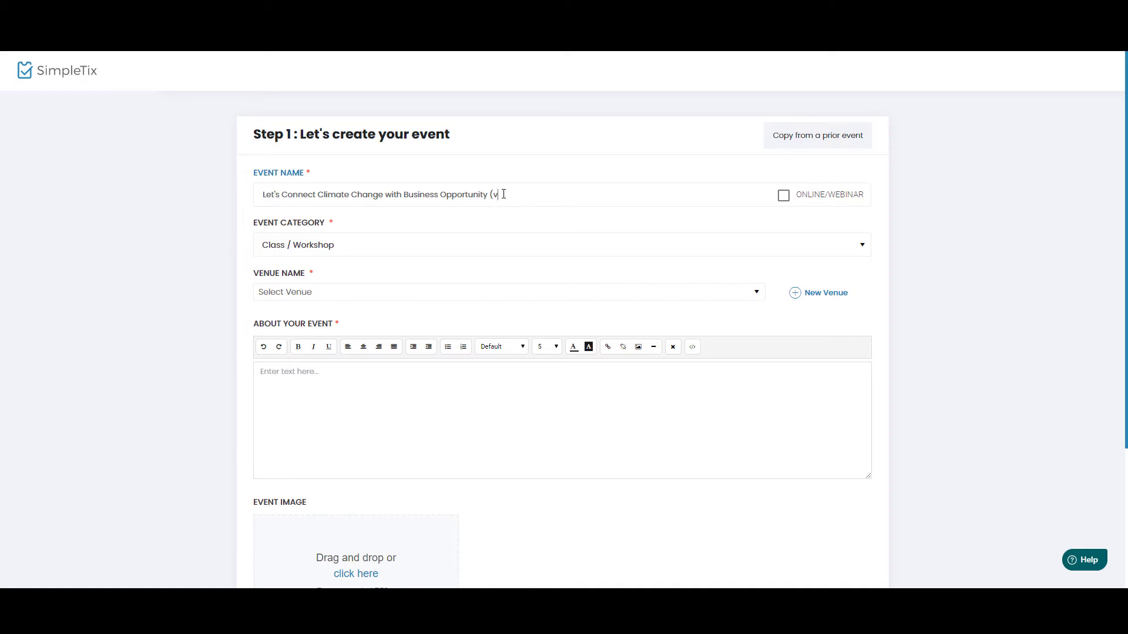
pyautogui.write('ndors)')
# Step: Set The Collider as venue, add the 'Grab your vendor booth' description and cropped city photo, and continue
pyautogui.click(343, 291)
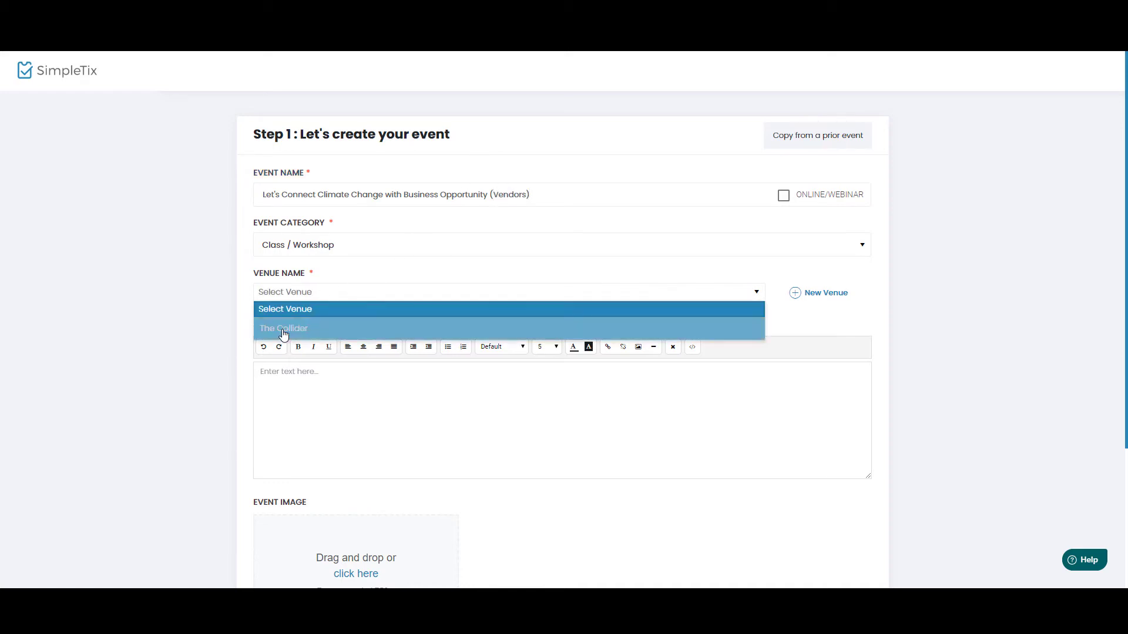
pyautogui.click(284, 330)
pyautogui.write('Grab your vendor')
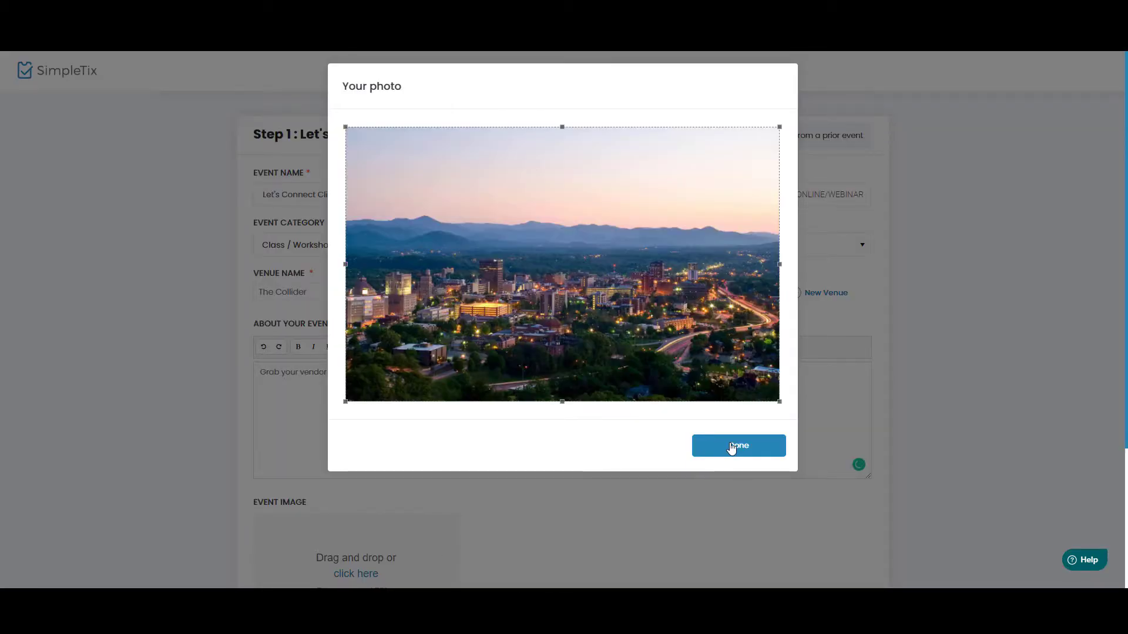
pyautogui.click(731, 448)
pyautogui.scroll(-3, 940, 470)
pyautogui.click(838, 495)
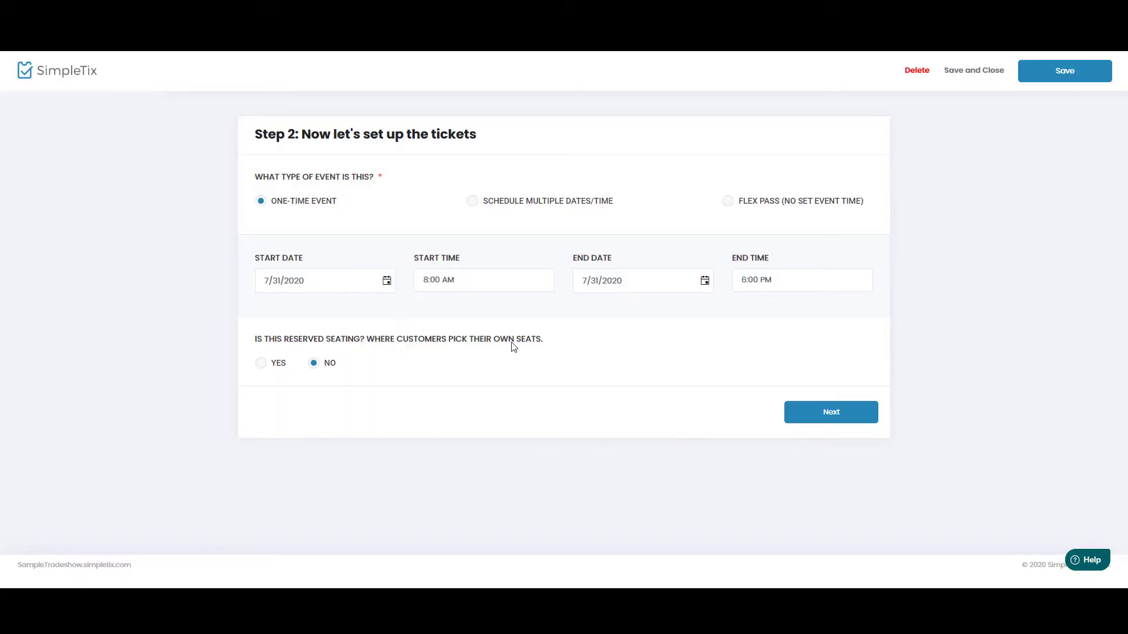
# Step: Switch the event to reserved seating and add a Prime category priced $500.00
pyautogui.click(261, 364)
pyautogui.click(827, 417)
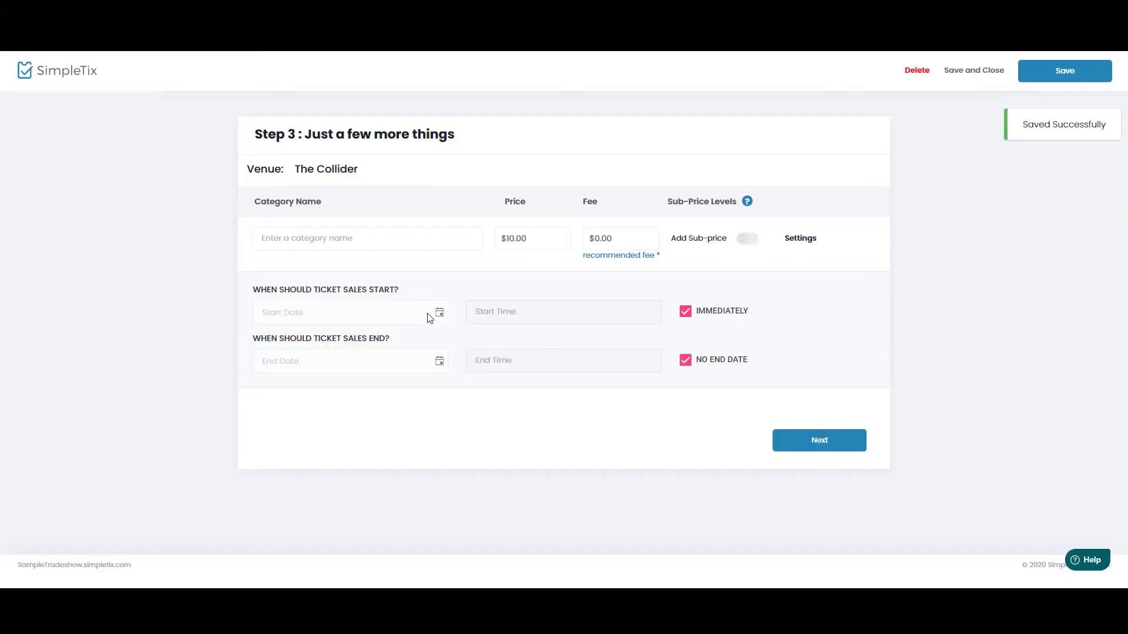
pyautogui.click(314, 243)
pyautogui.write('Prime')
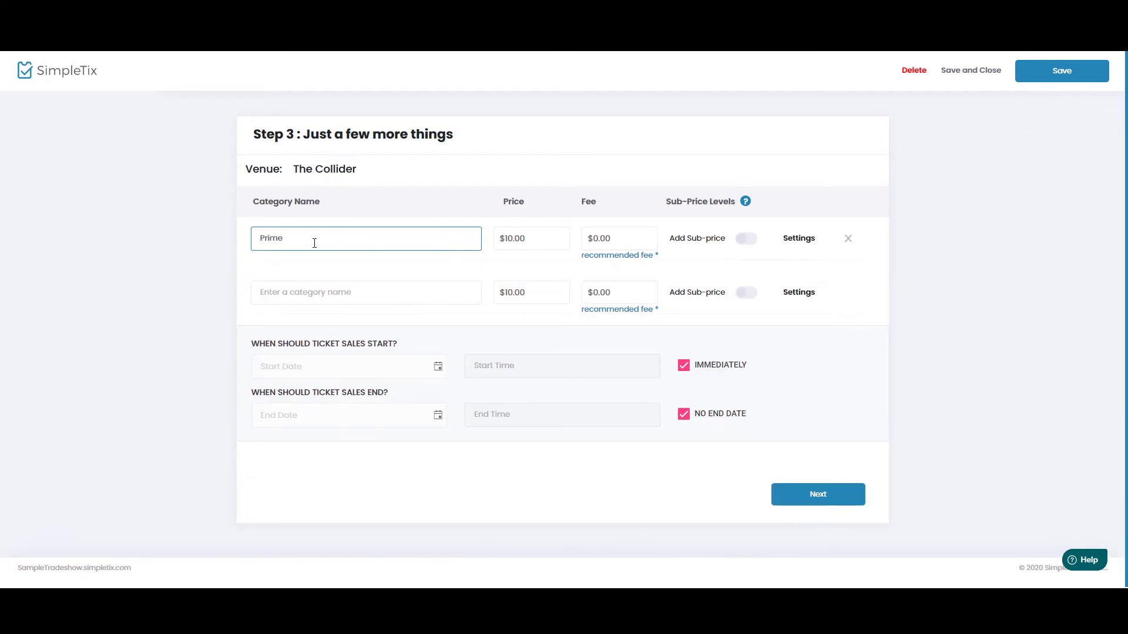
pyautogui.press('Tab')
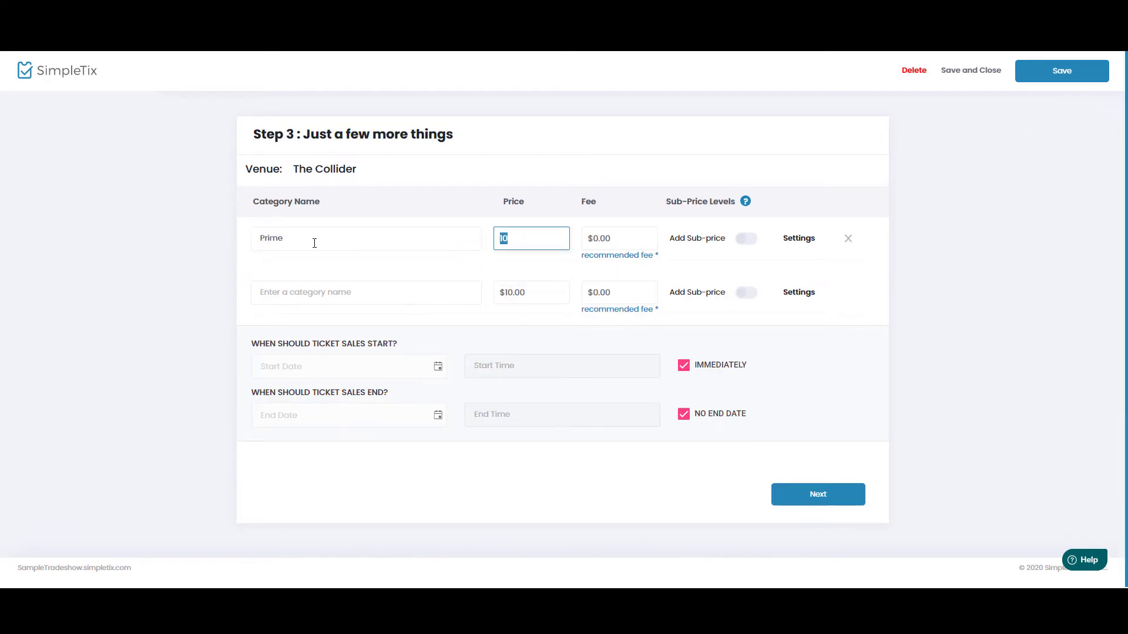
pyautogui.write('500')
pyautogui.press('Tab')
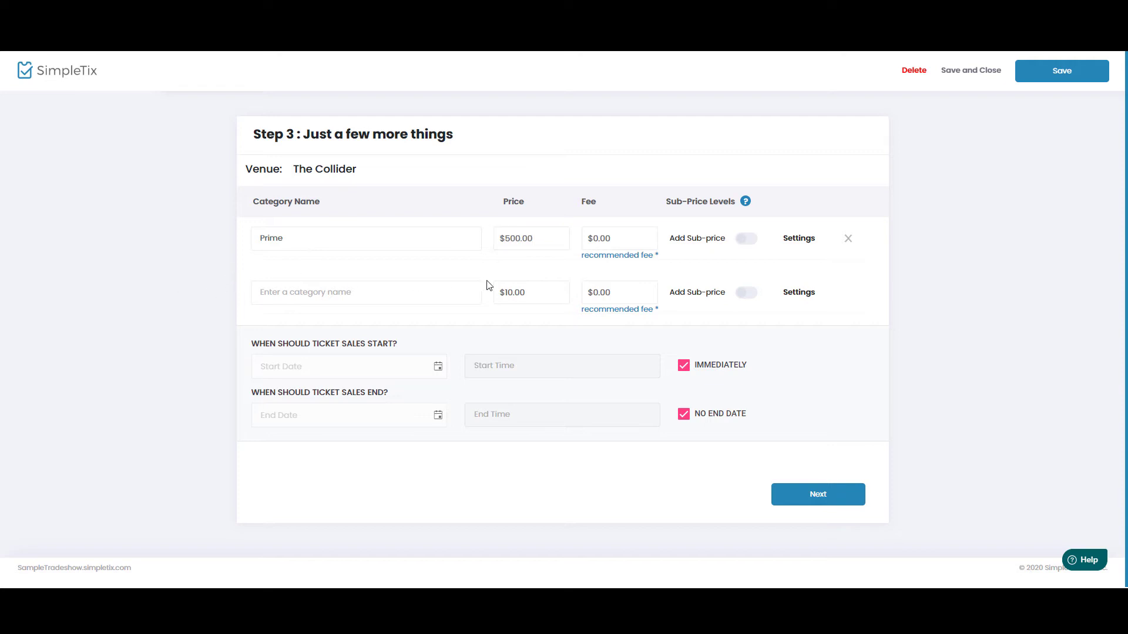
pyautogui.moveTo(611, 259)
# Step: Add a Standard category priced $200.00 with the recommended fee
pyautogui.click(333, 292)
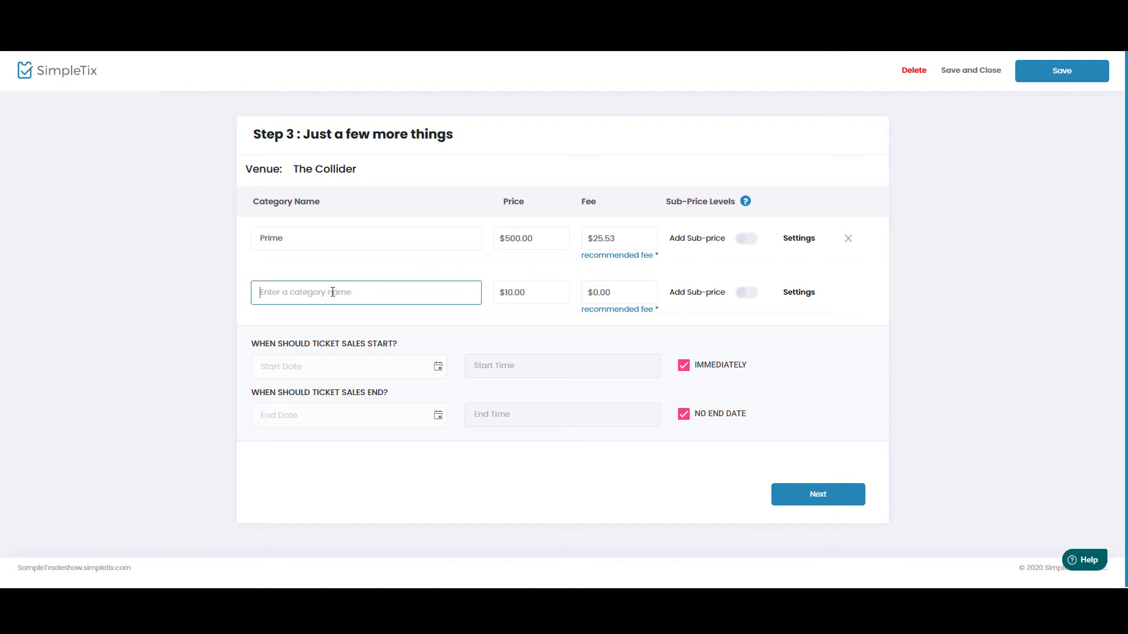
pyautogui.write('Standard')
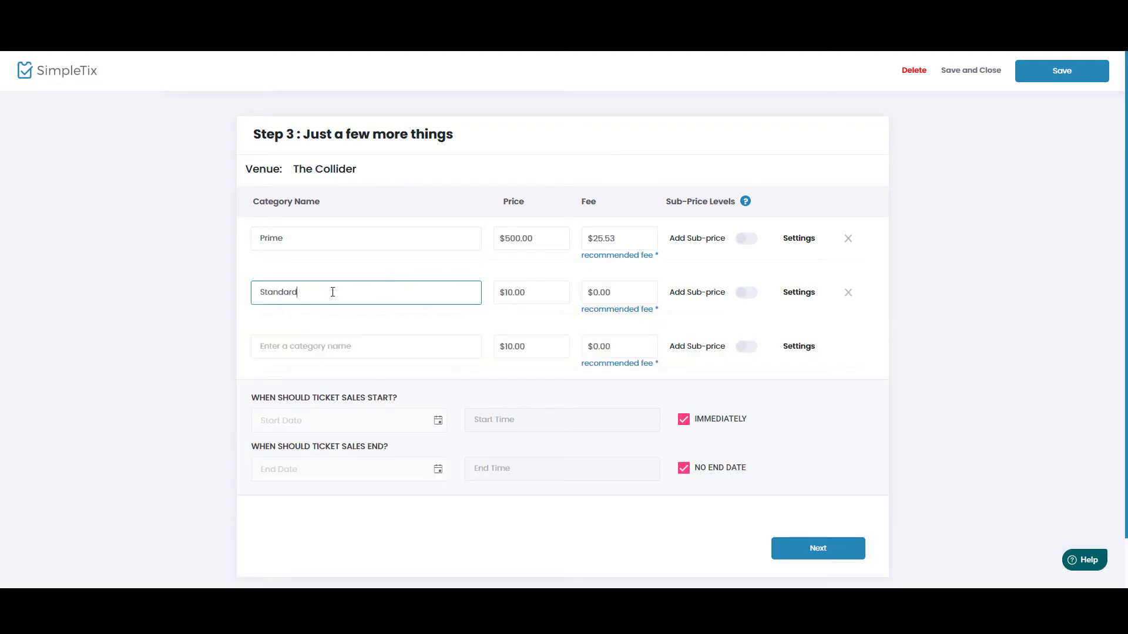
pyautogui.press('Tab')
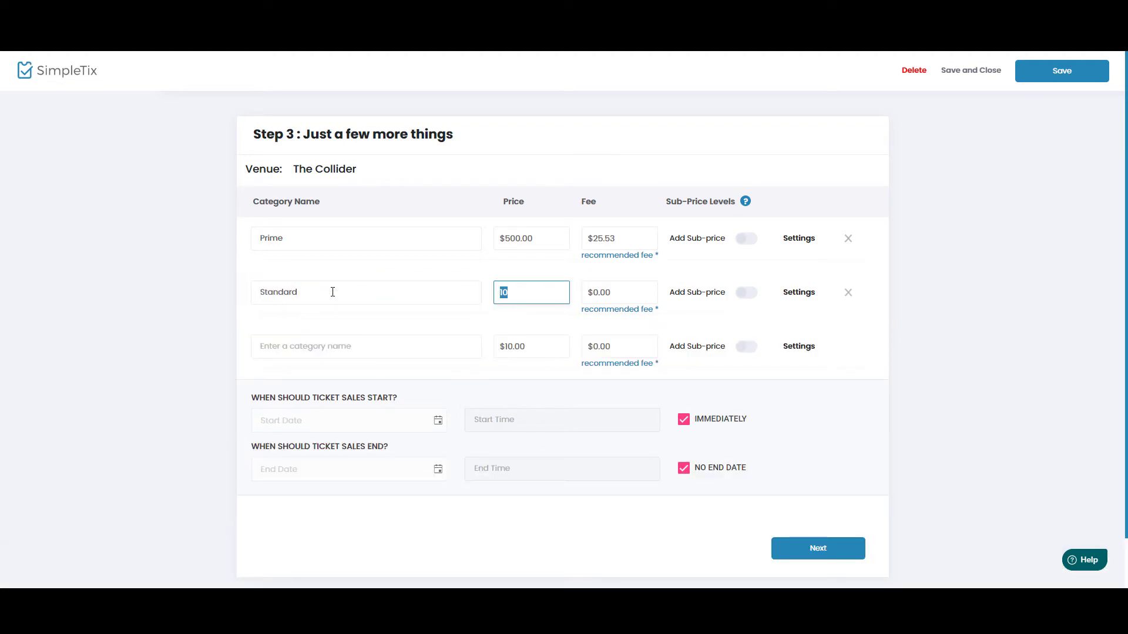
pyautogui.write('300')
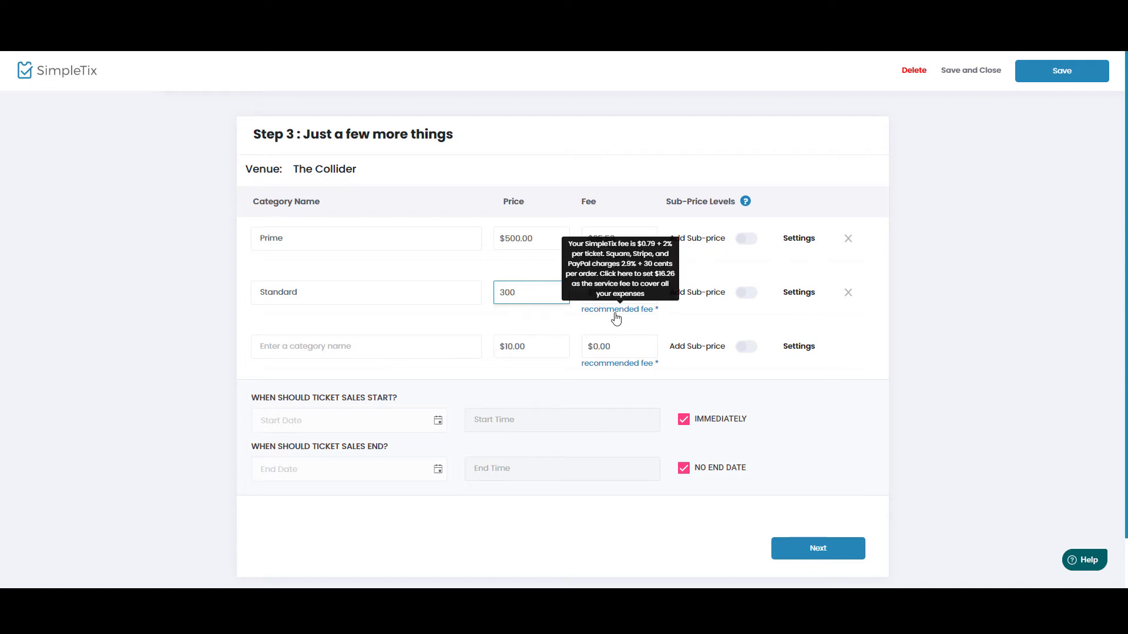
pyautogui.click(615, 317)
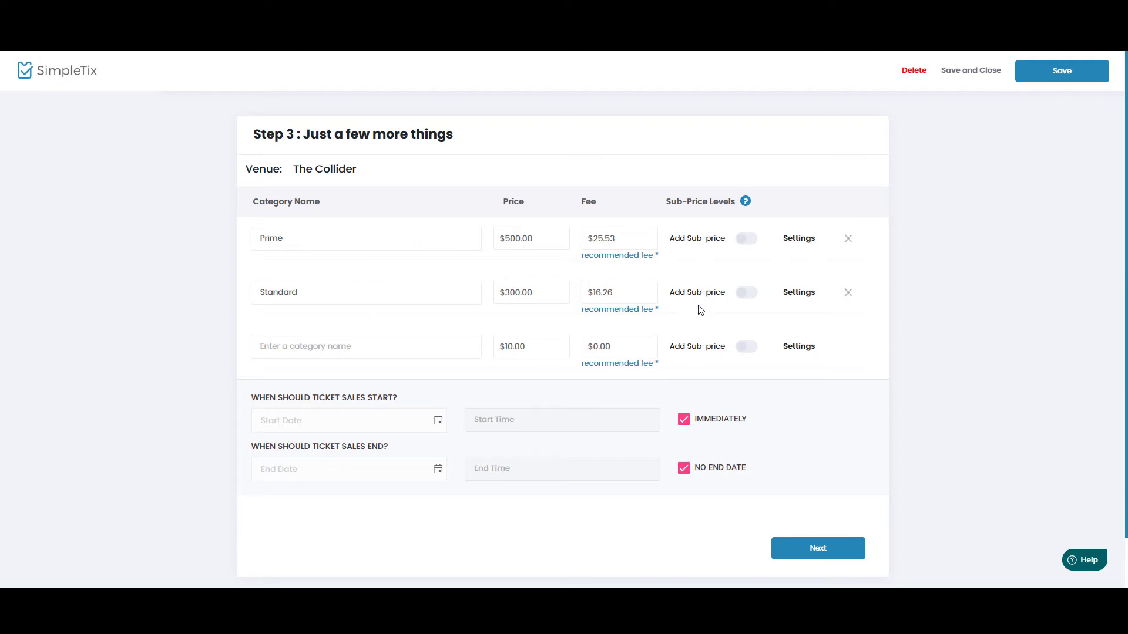
pyautogui.click(507, 294)
pyautogui.press('BackSpace')
pyautogui.write('200')
pyautogui.click(846, 313)
# Step: Split Standard into price levels Standard ($200) and Standard + Electricity ($250)
pyautogui.click(749, 293)
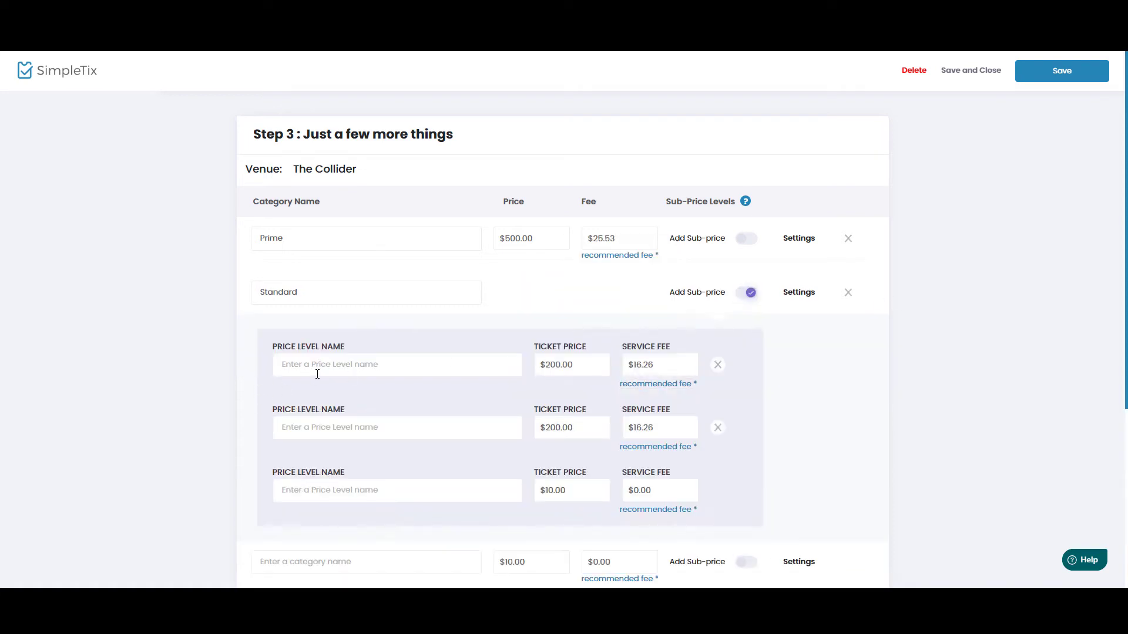
pyautogui.click(313, 369)
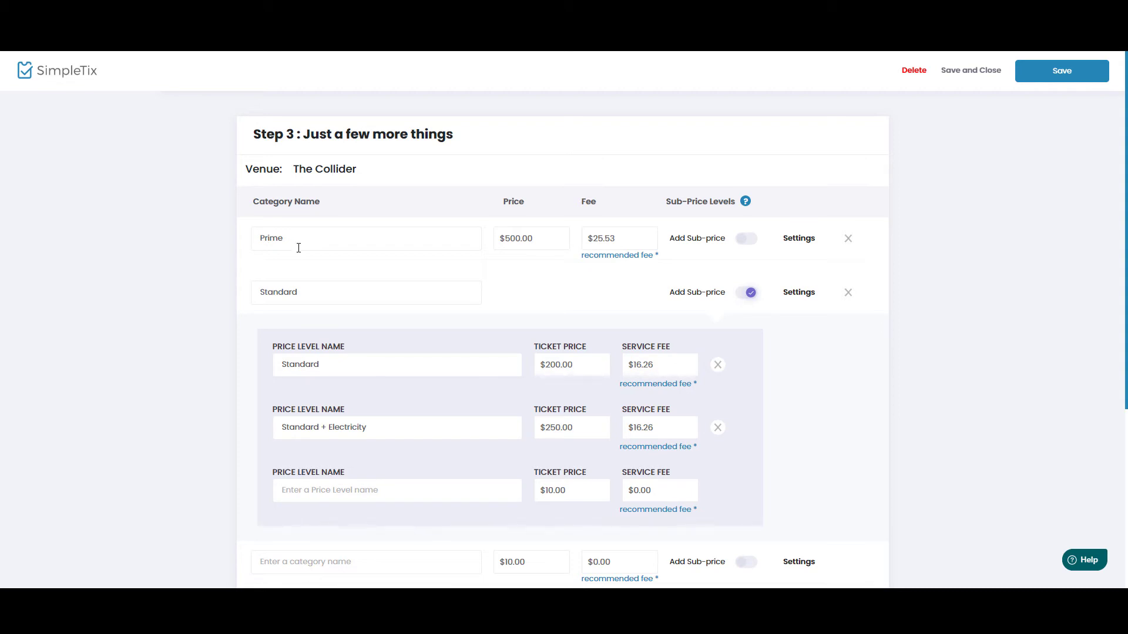
pyautogui.scroll(-5, 336, 462)
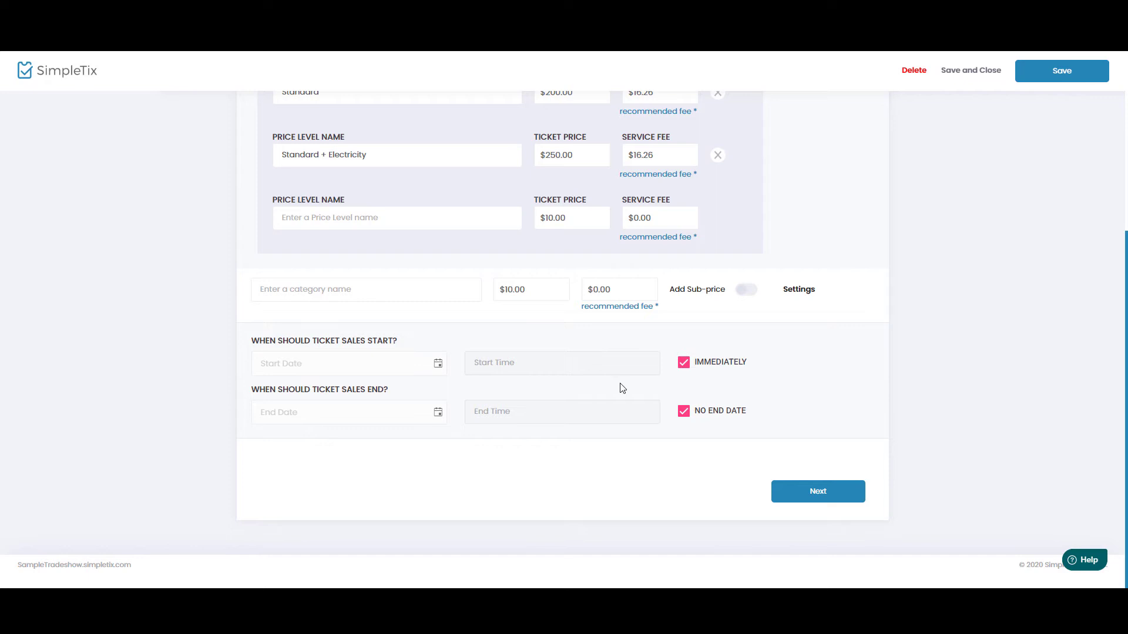
# Step: End ticket sales on July 1, 2020 and continue to the seating chart
pyautogui.click(683, 412)
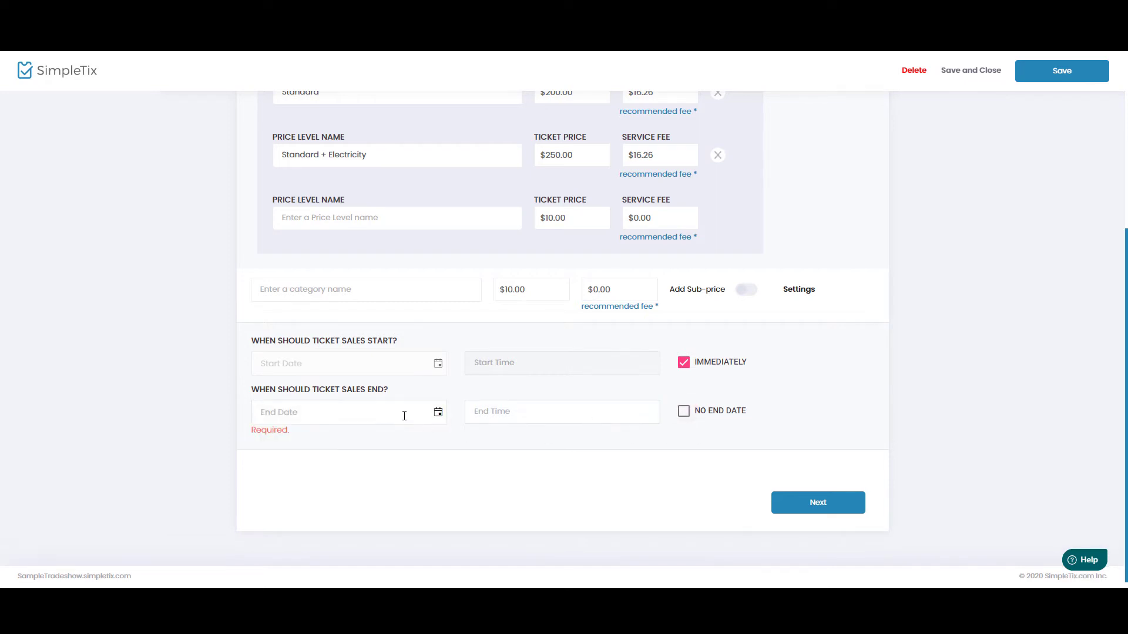
pyautogui.click(438, 414)
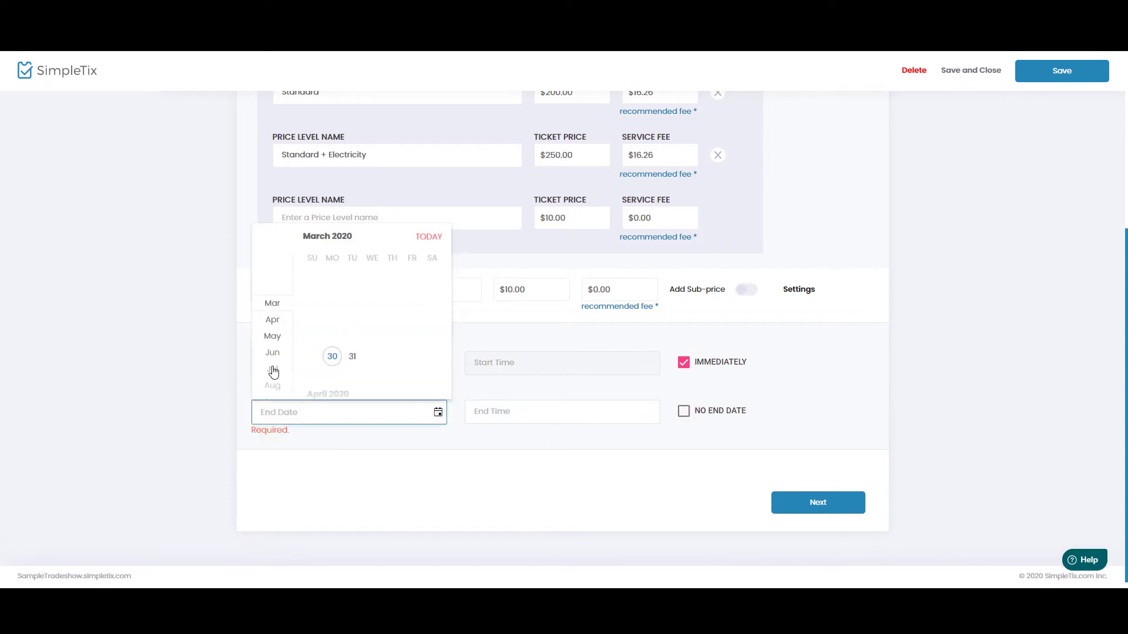
pyautogui.scroll(-2, 282, 374)
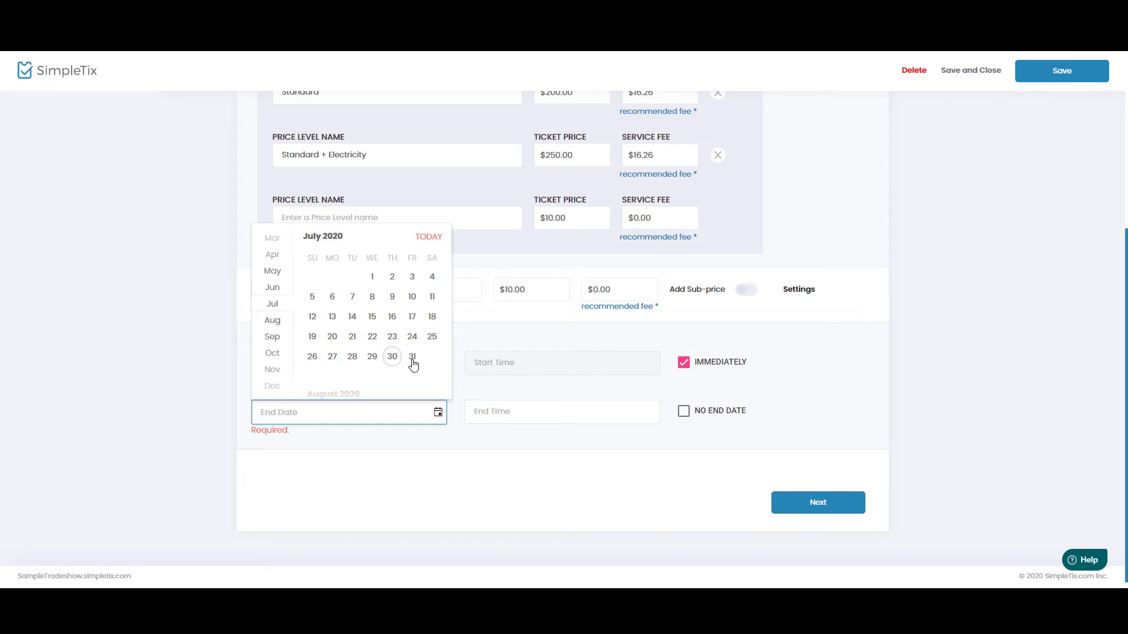
pyautogui.click(372, 277)
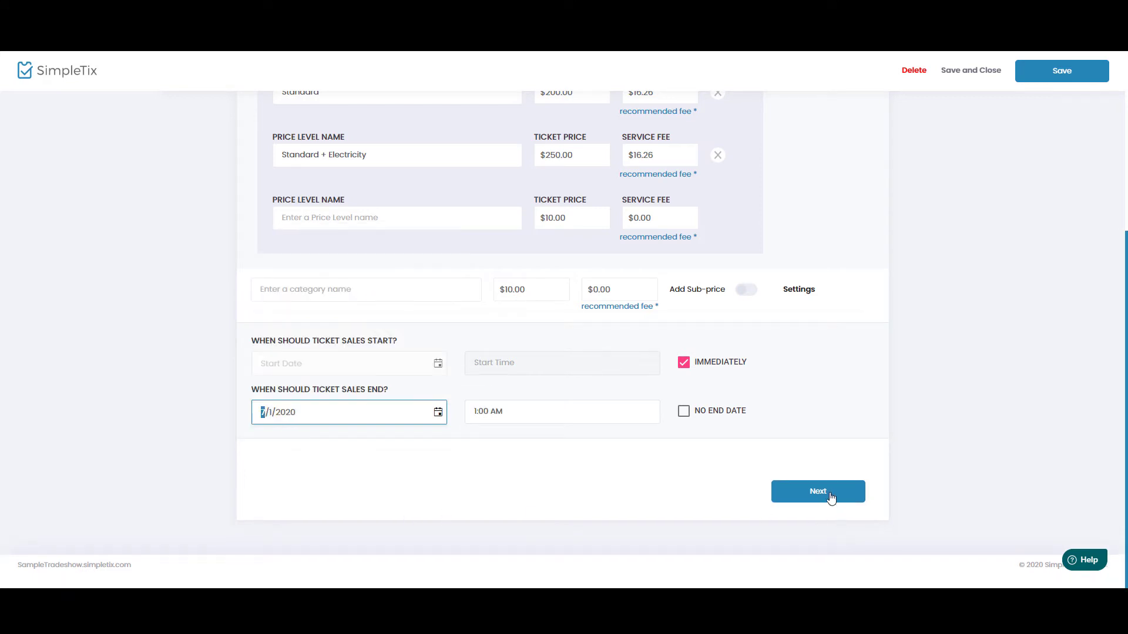
pyautogui.click(830, 498)
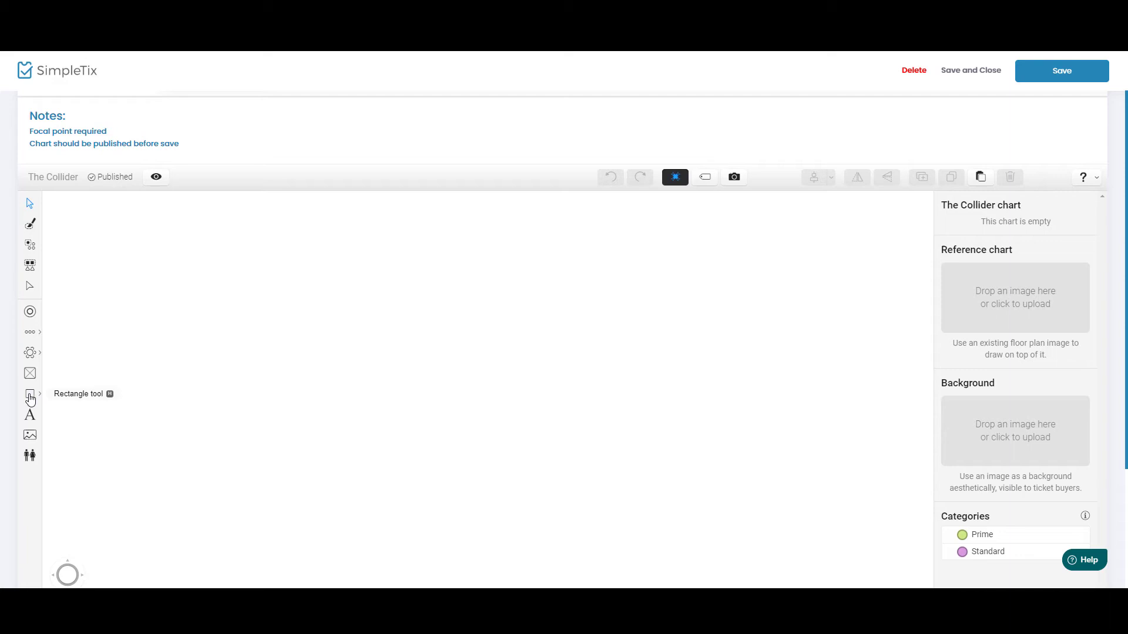
# Step: Draw a wide rectangle at the top of the chart and label it Entrance
pyautogui.click(31, 400)
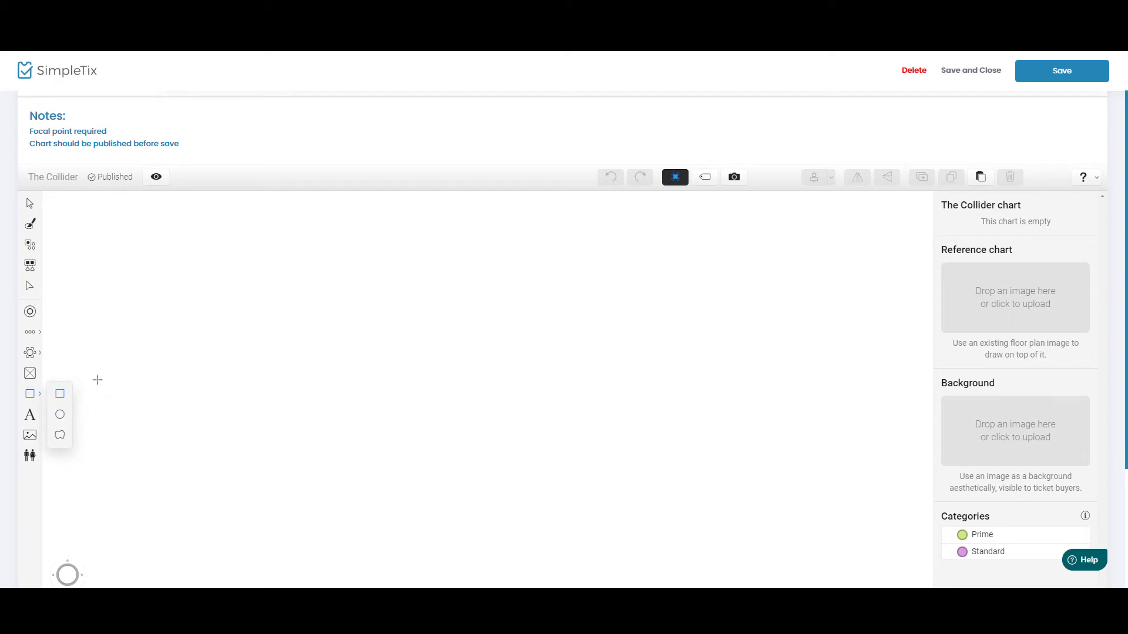
pyautogui.moveTo(371, 229); pyautogui.dragTo(622, 259)
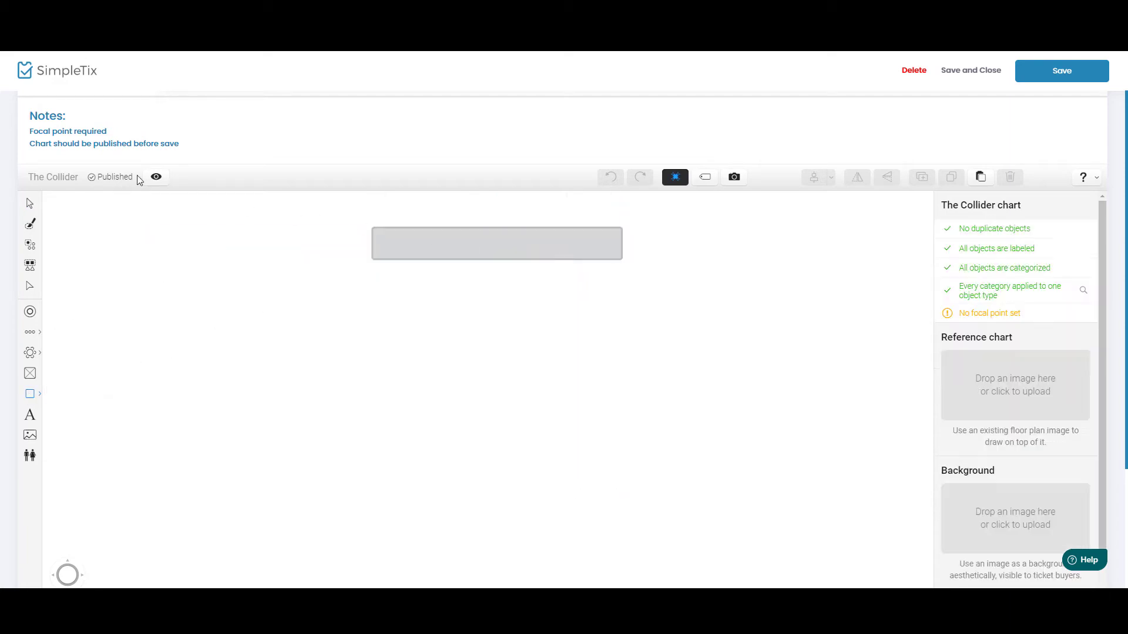
pyautogui.click(30, 204)
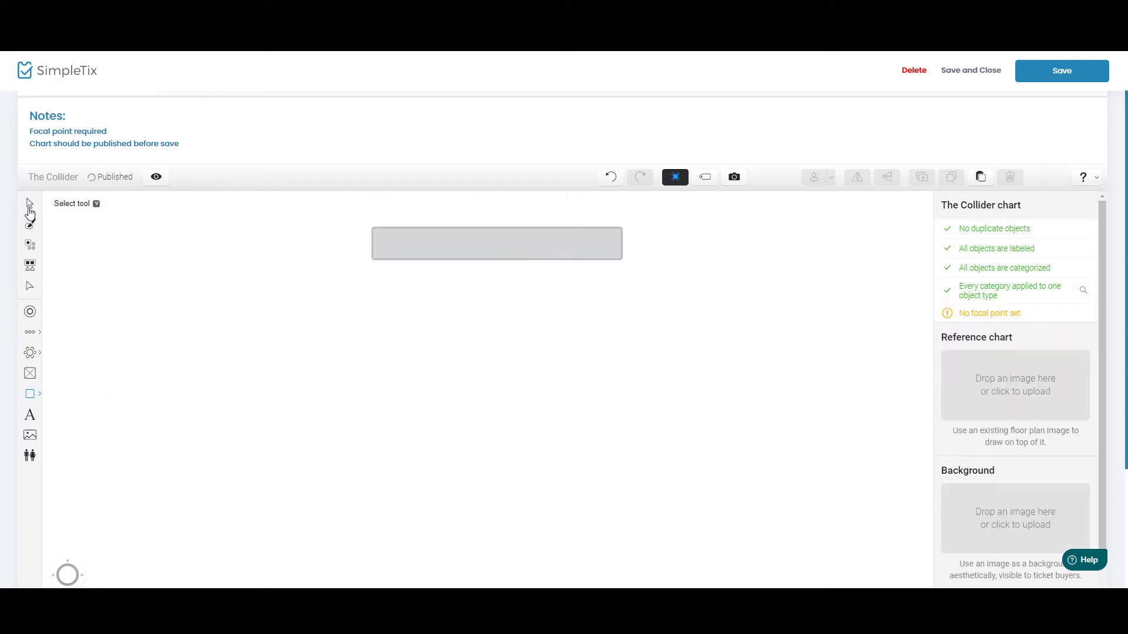
pyautogui.click(532, 253)
pyautogui.click(1040, 392)
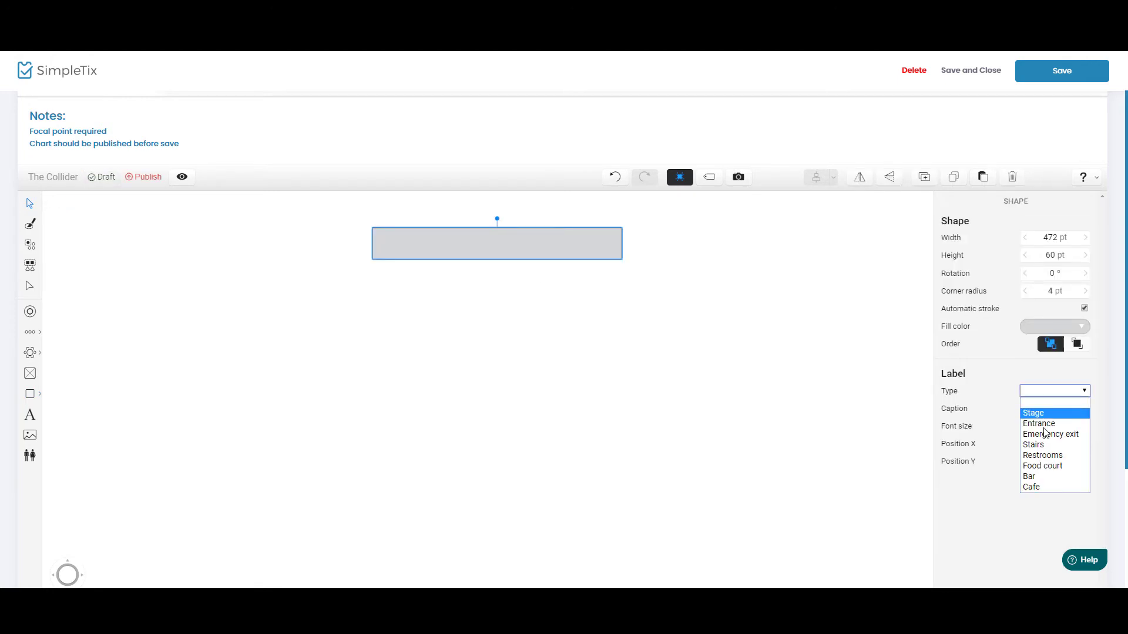
pyautogui.click(1044, 426)
# Step: Place an aligned vertical column of eight booths below-left of the entrance
pyautogui.press('f')
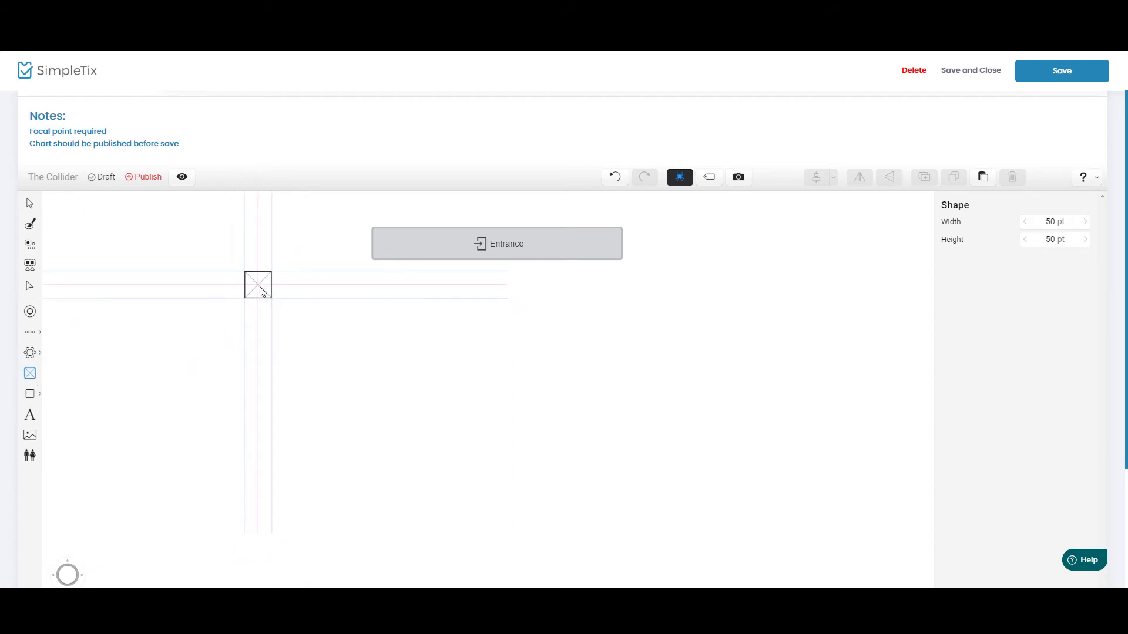
pyautogui.click(259, 285)
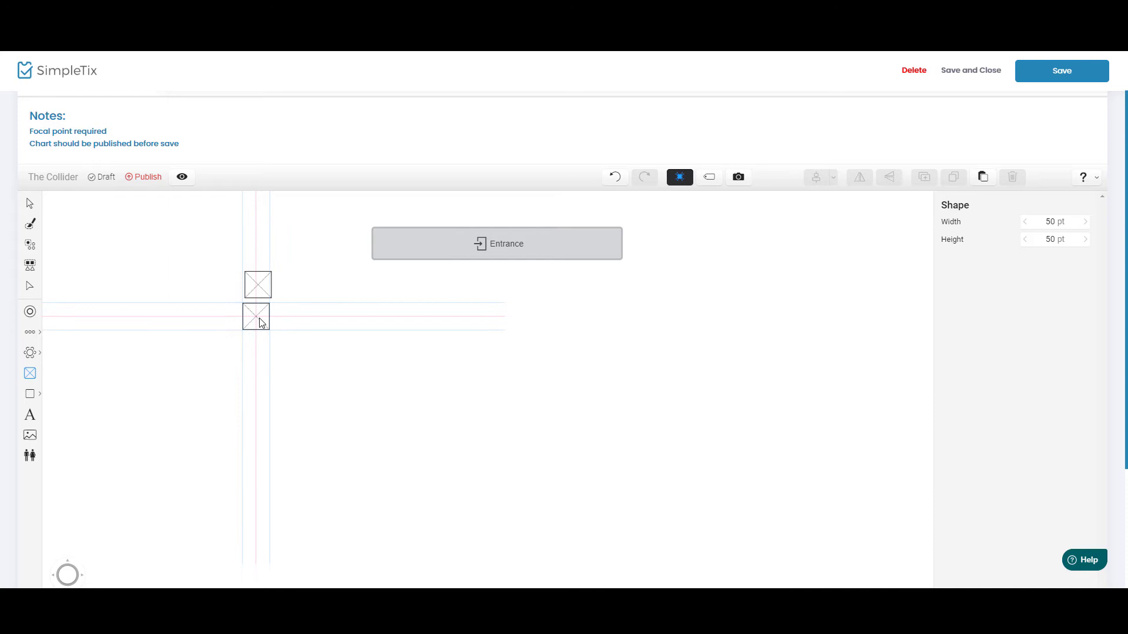
pyautogui.click(258, 317)
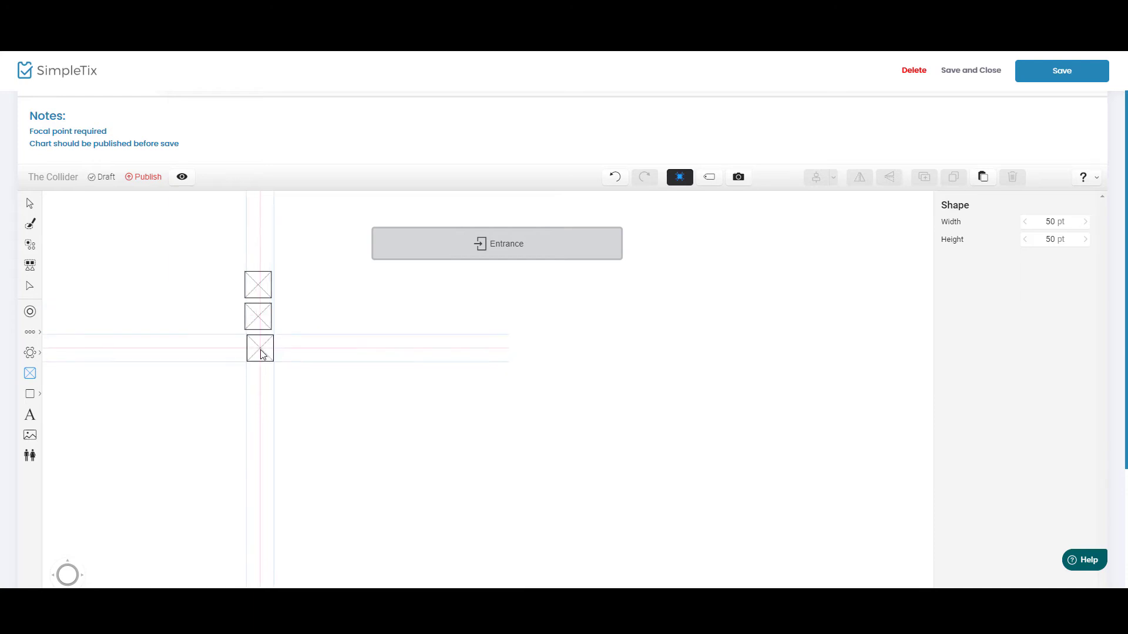
pyautogui.click(259, 350)
pyautogui.click(260, 382)
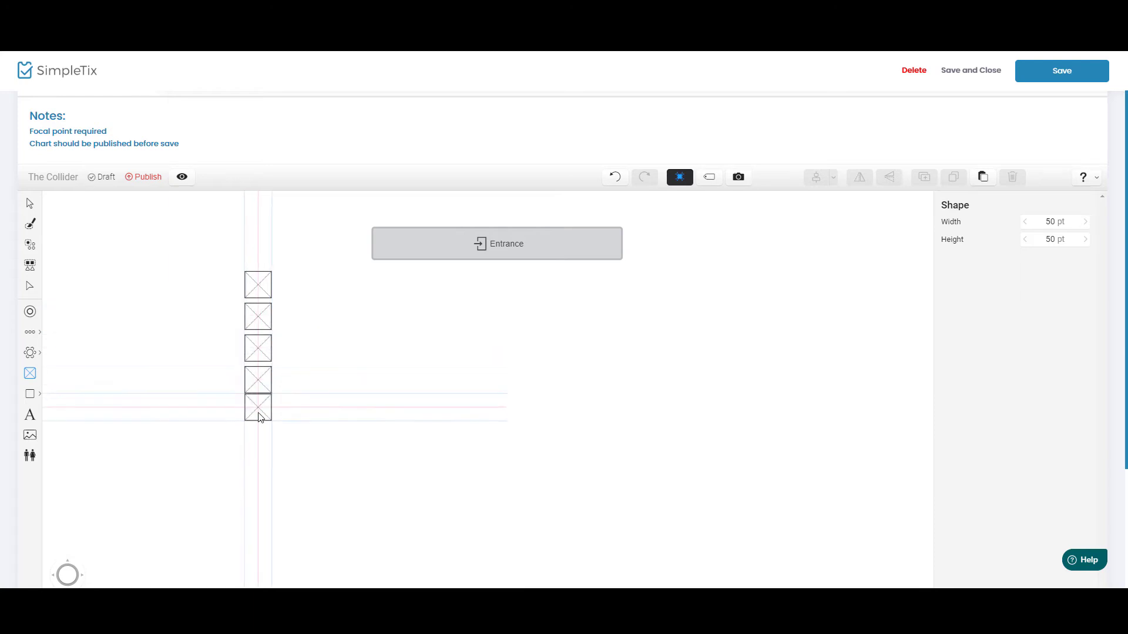
pyautogui.click(259, 414)
pyautogui.click(259, 445)
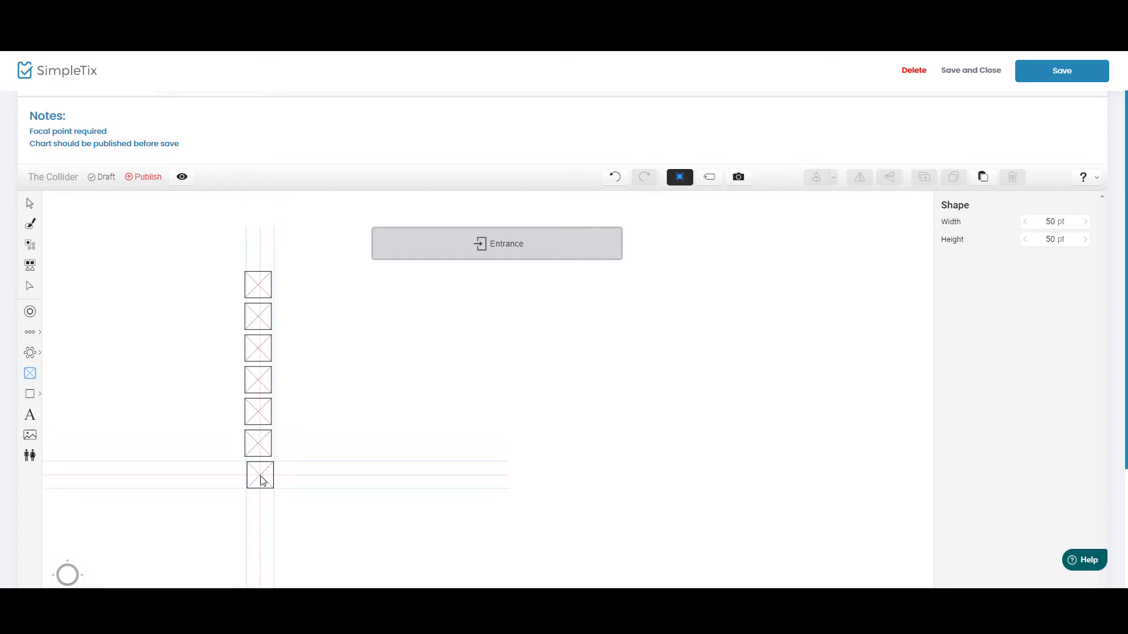
pyautogui.click(259, 474)
pyautogui.click(260, 503)
pyautogui.press('Escape')
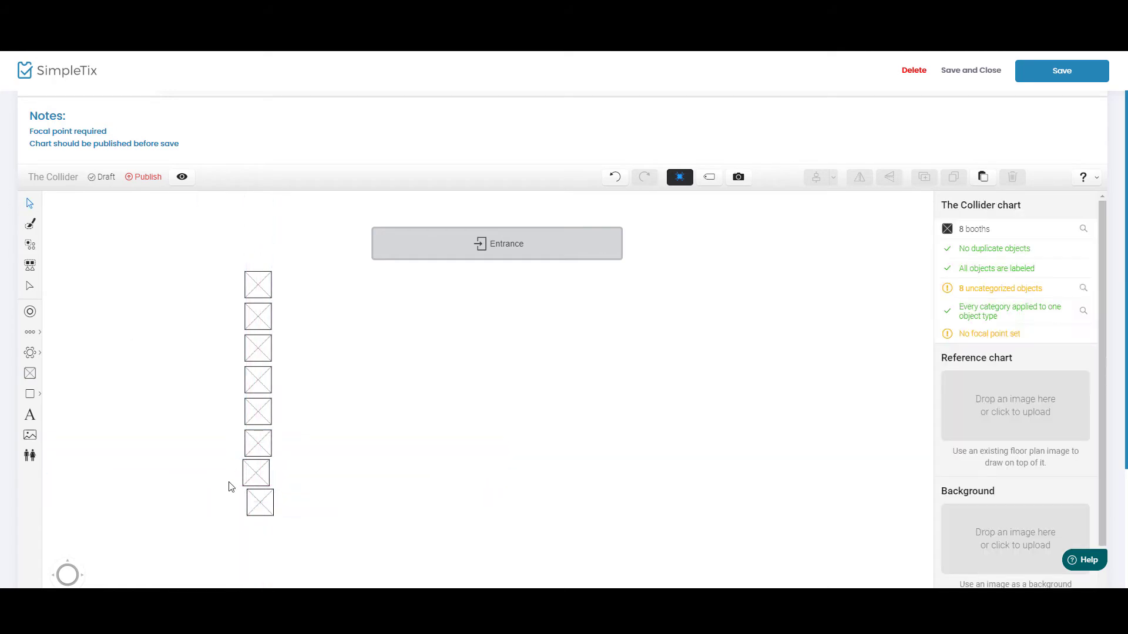
pyautogui.click(256, 481)
pyautogui.moveTo(256, 481); pyautogui.dragTo(256, 503)
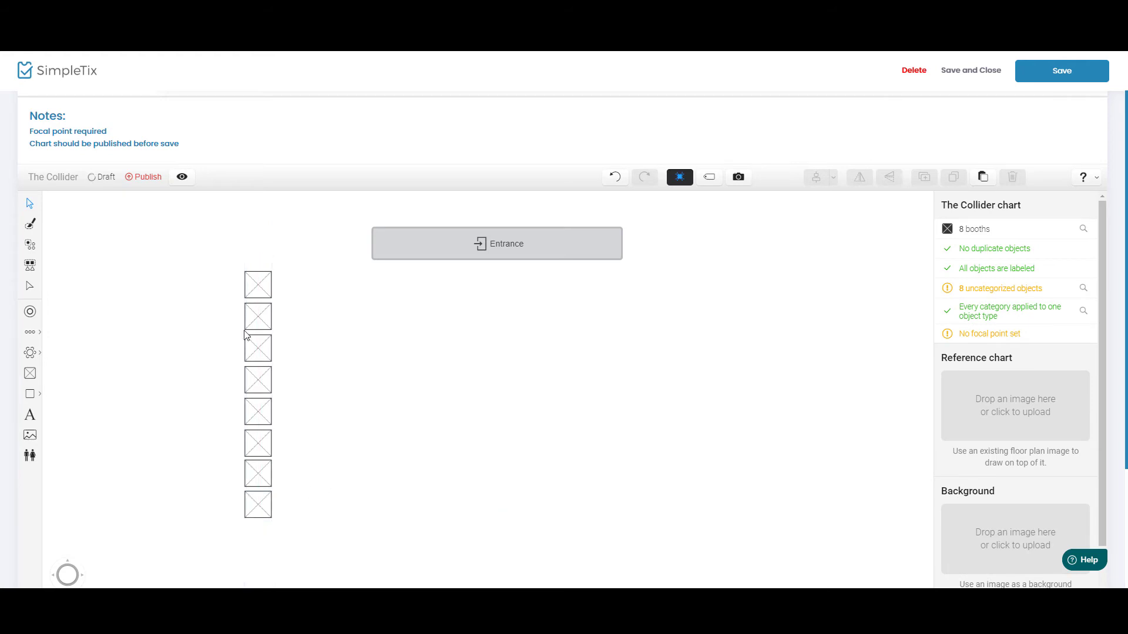
# Step: Assign the top and bottom booths to the Prime category
pyautogui.click(253, 292)
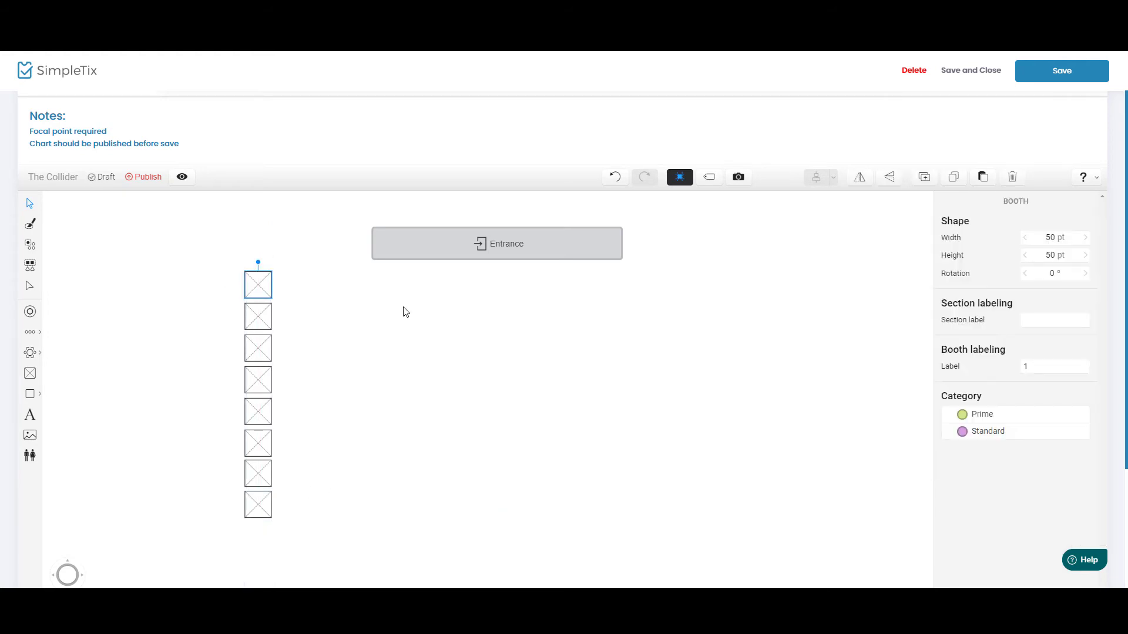
pyautogui.click(982, 415)
pyautogui.click(275, 333)
pyautogui.click(257, 504)
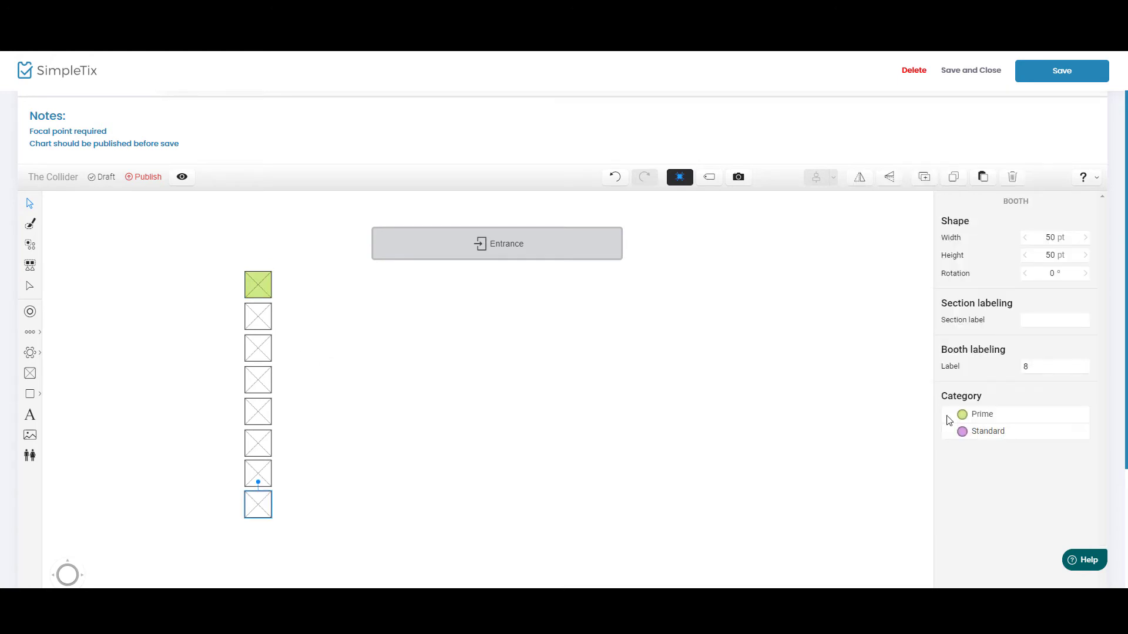
pyautogui.click(990, 421)
pyautogui.click(296, 352)
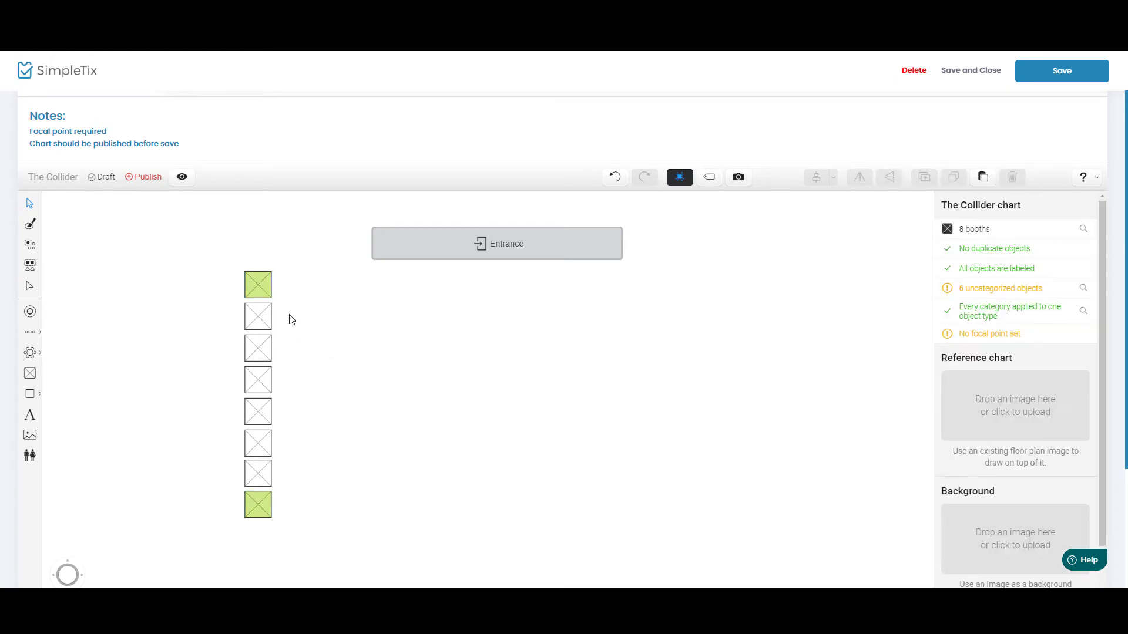
# Step: Assign the six middle booths to the Standard category
pyautogui.moveTo(288, 315); pyautogui.dragTo(243, 479)
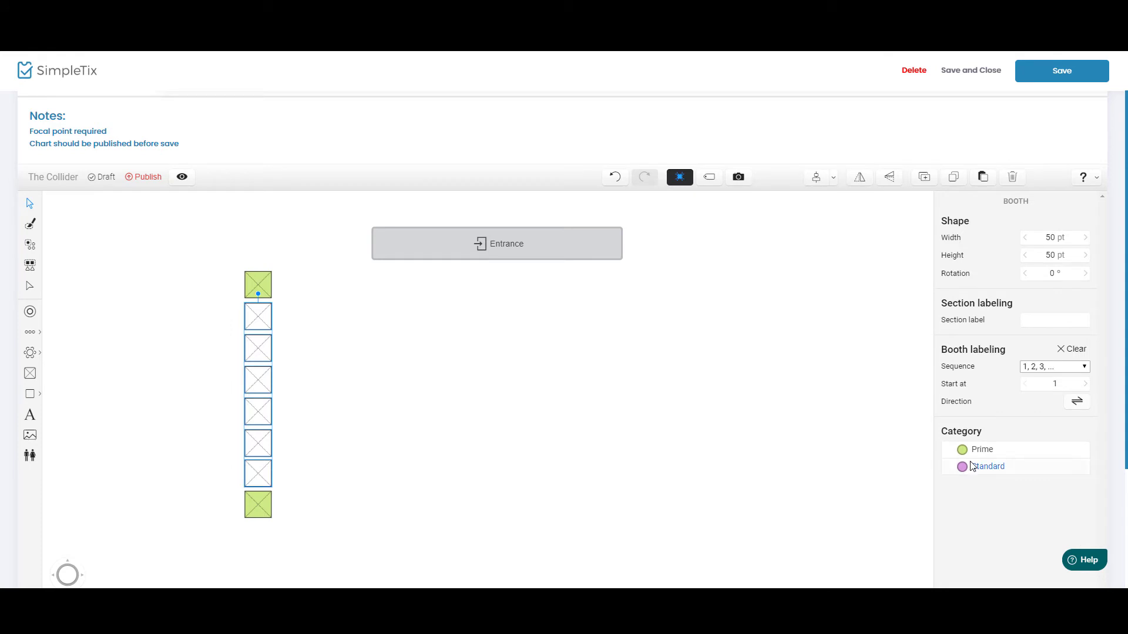
pyautogui.click(989, 469)
pyautogui.click(633, 443)
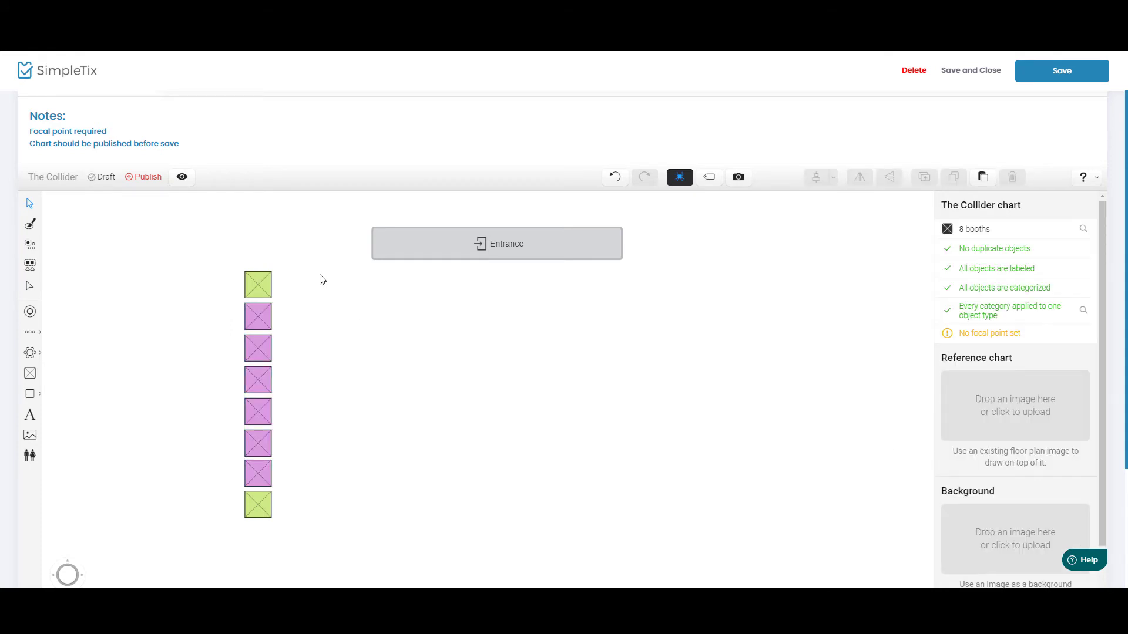
pyautogui.moveTo(230, 275); pyautogui.dragTo(275, 512)
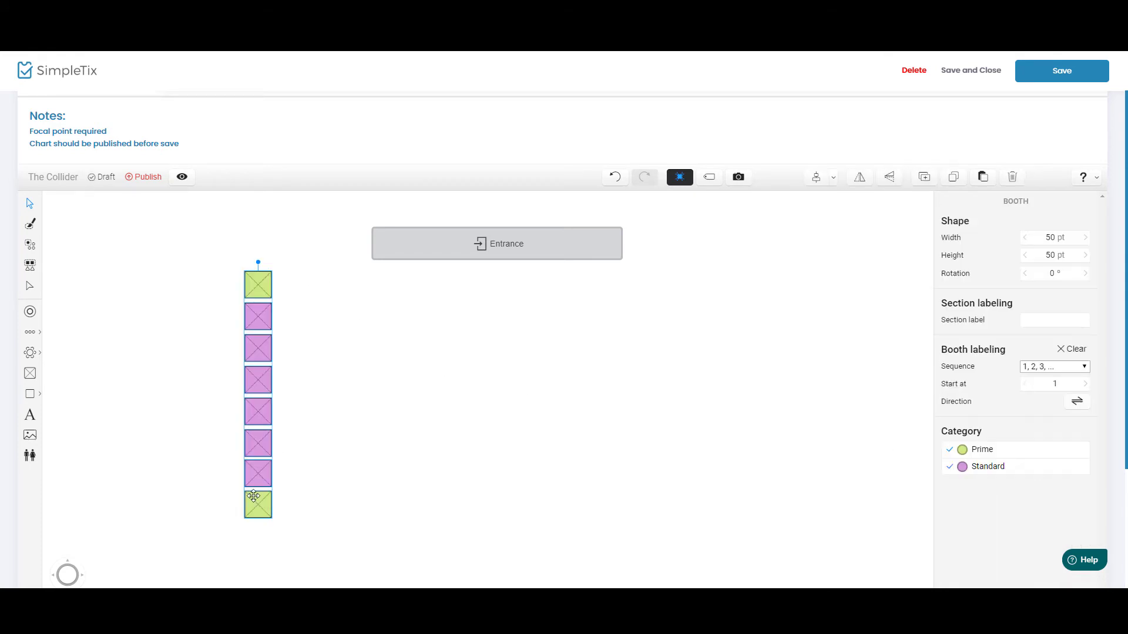
# Step: Duplicate the booth column and place the copy on the chart's right side
pyautogui.click(925, 176)
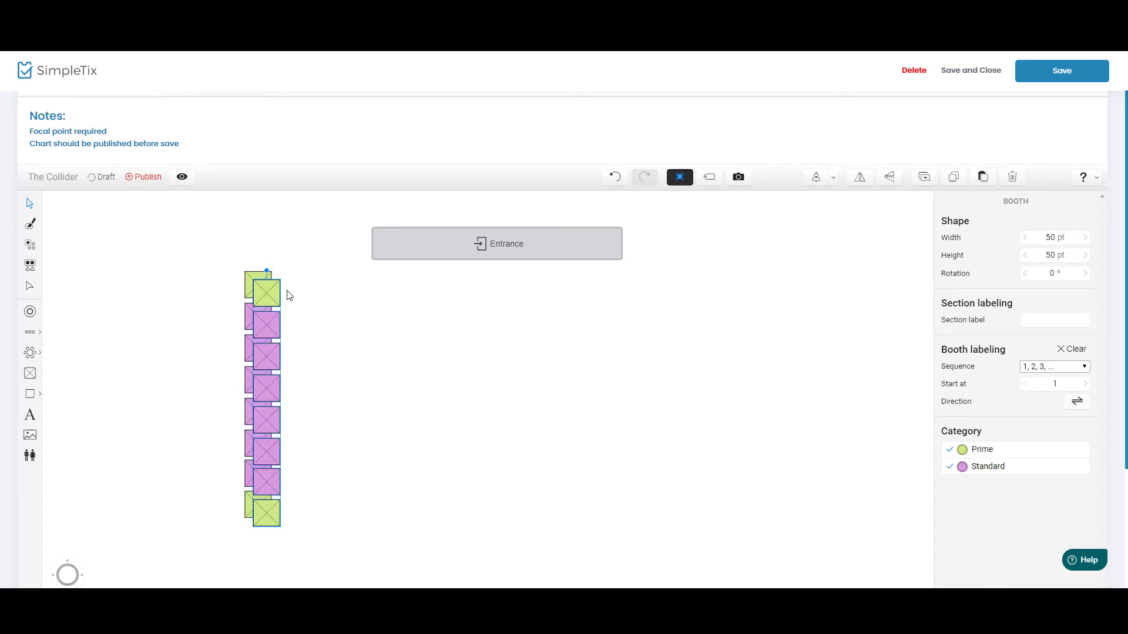
pyautogui.moveTo(322, 297); pyautogui.dragTo(724, 284)
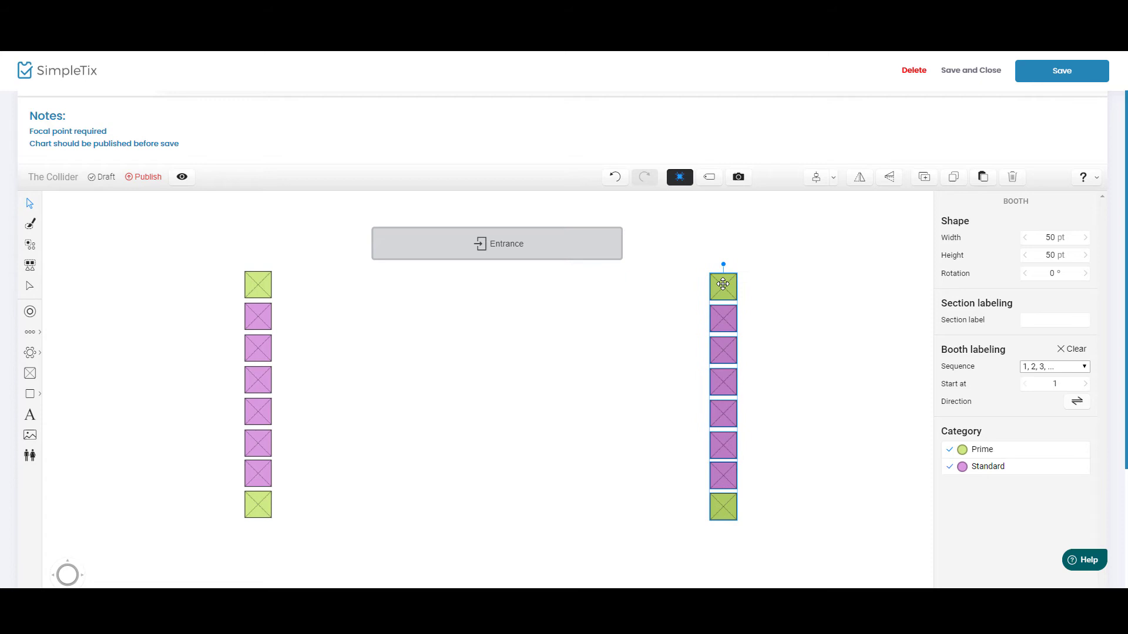
pyautogui.click(822, 304)
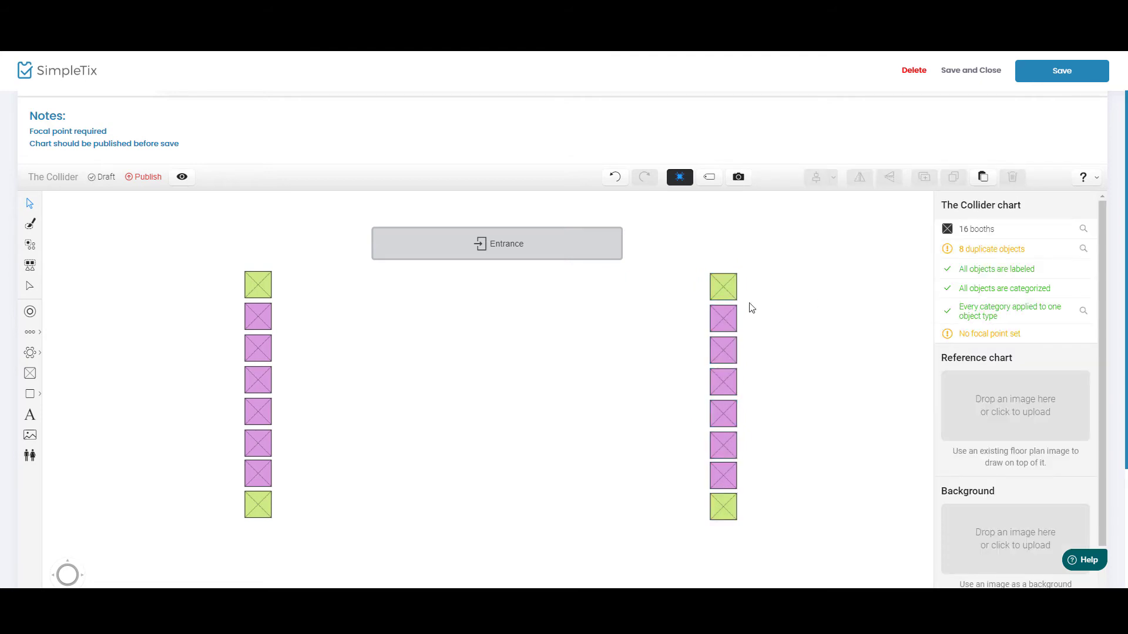
# Step: Duplicate the right-hand column, turn the copy horizontal and move it to the bottom
pyautogui.moveTo(677, 289); pyautogui.dragTo(774, 523)
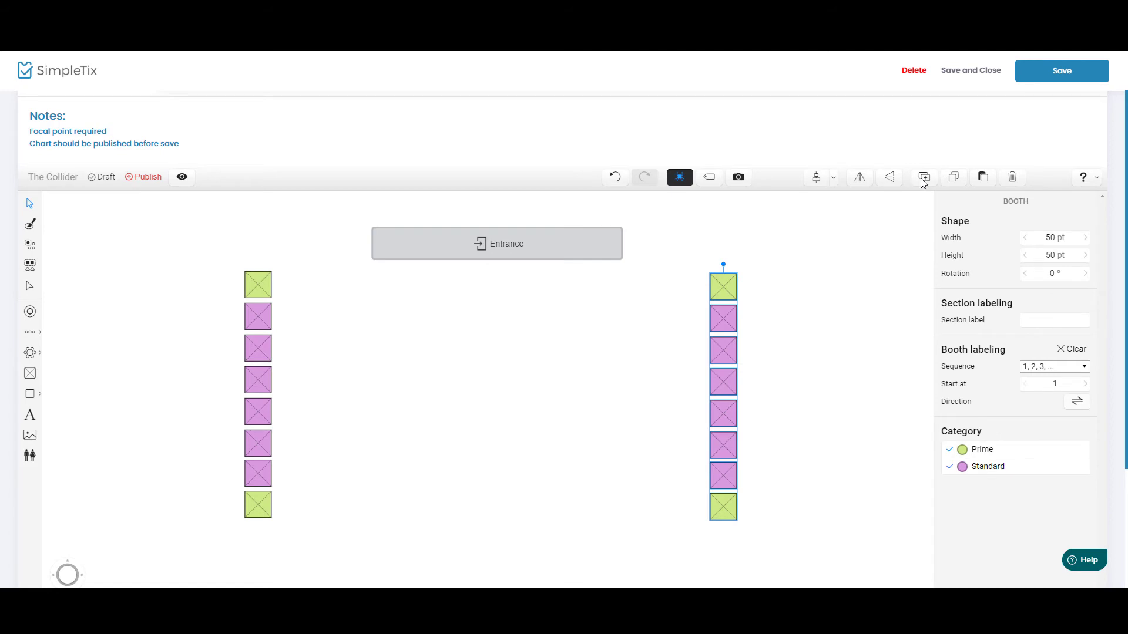
pyautogui.click(924, 177)
pyautogui.moveTo(721, 268); pyautogui.dragTo(491, 374)
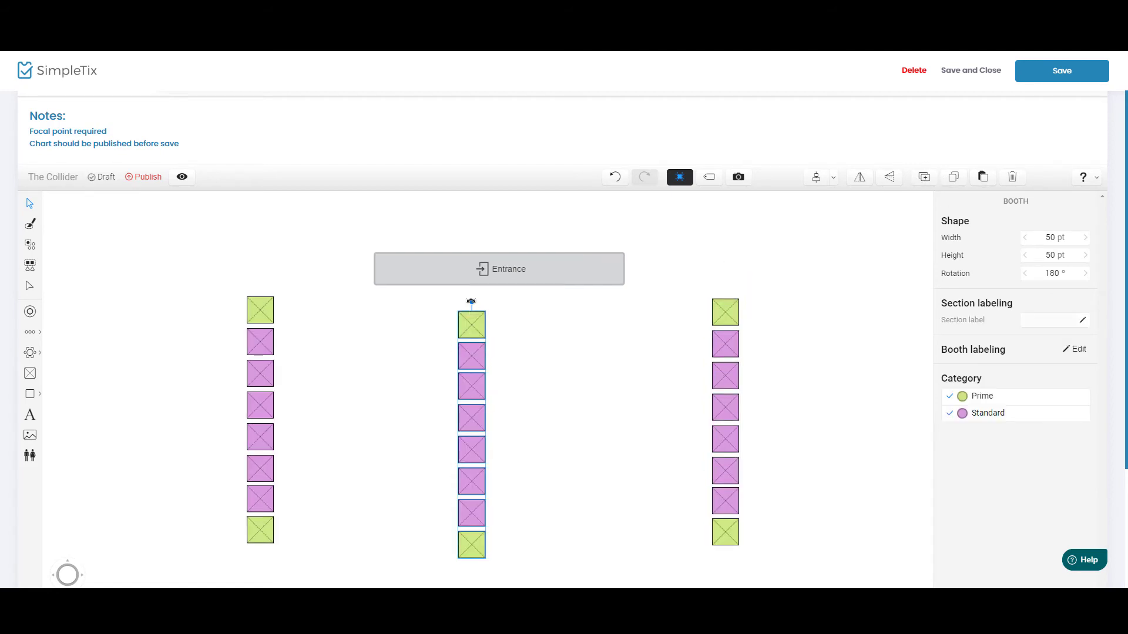
pyautogui.moveTo(471, 302); pyautogui.dragTo(631, 430)
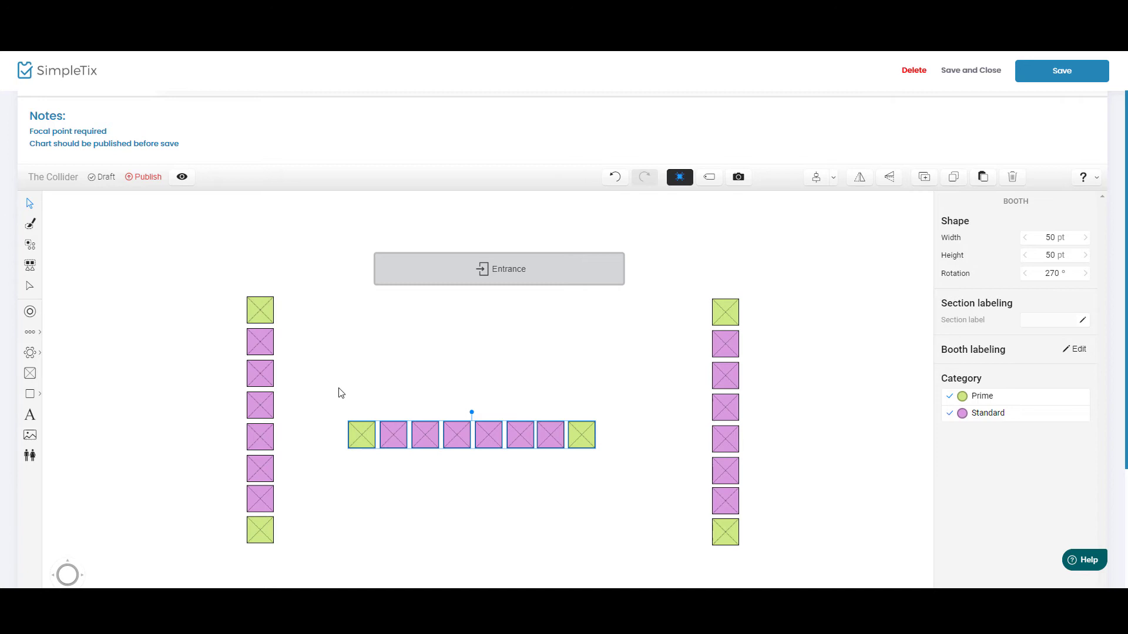
pyautogui.moveTo(329, 393); pyautogui.dragTo(595, 562)
pyautogui.click(583, 468)
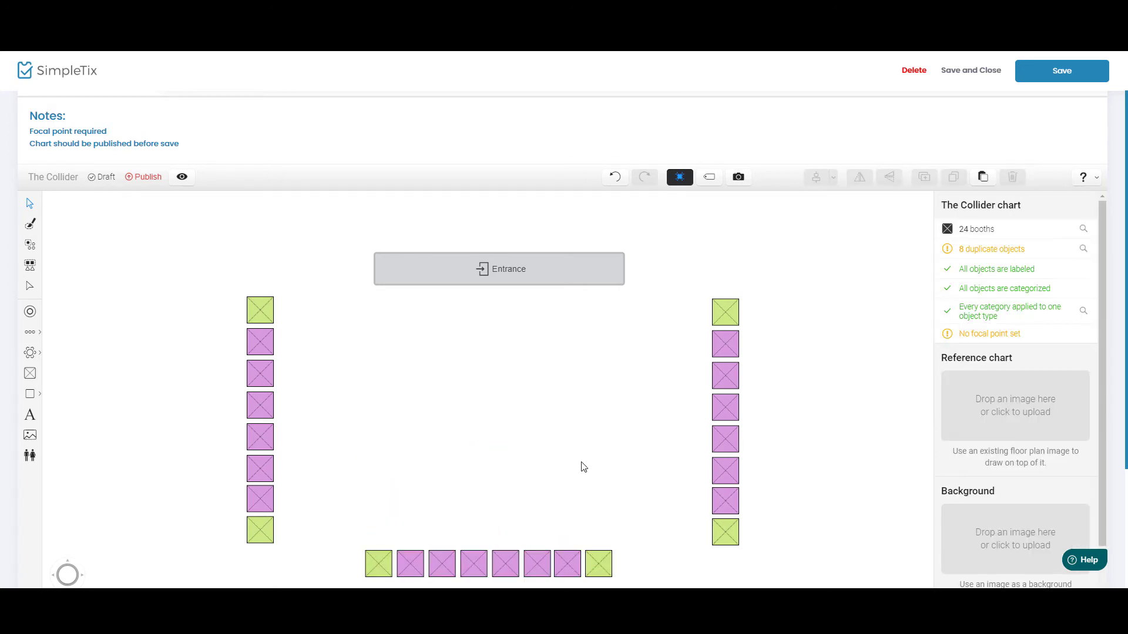
# Step: Spread the green end booths, add two more pink booths, and centre the ten-booth bottom row
pyautogui.moveTo(374, 566); pyautogui.dragTo(347, 567)
pyautogui.moveTo(596, 565); pyautogui.dragTo(632, 565)
pyautogui.moveTo(528, 535); pyautogui.dragTo(581, 577)
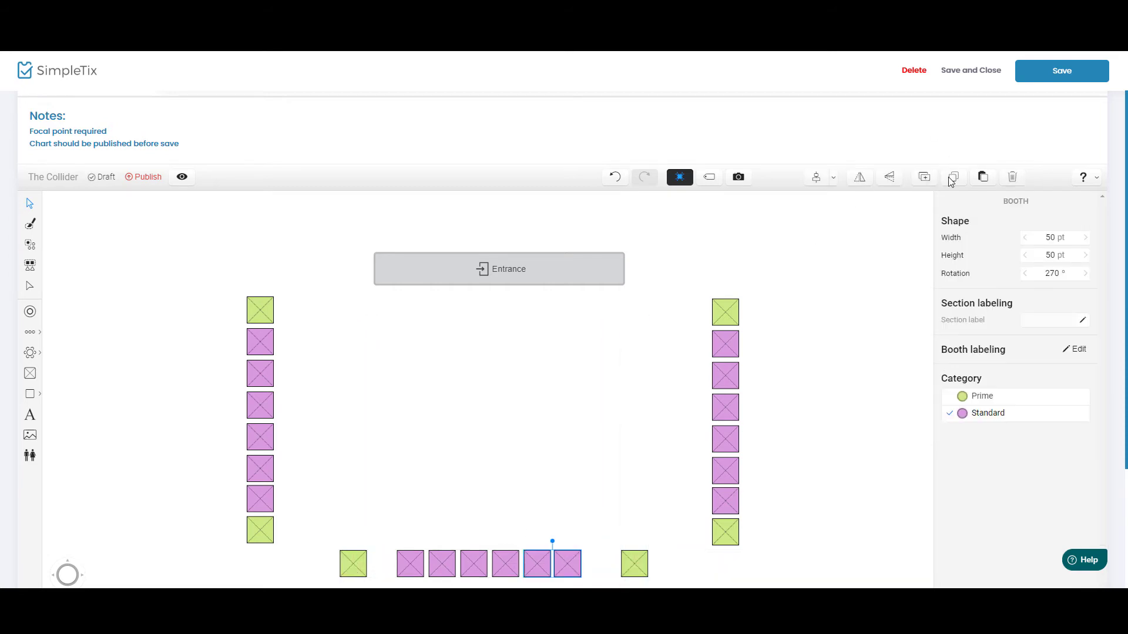
pyautogui.moveTo(646, 565)
pyautogui.mouseDown()
pyautogui.moveTo(667, 574)
pyautogui.moveTo(633, 562)
pyautogui.moveTo(669, 564)
pyautogui.mouseUp()
pyautogui.moveTo(347, 560); pyautogui.dragTo(371, 561)
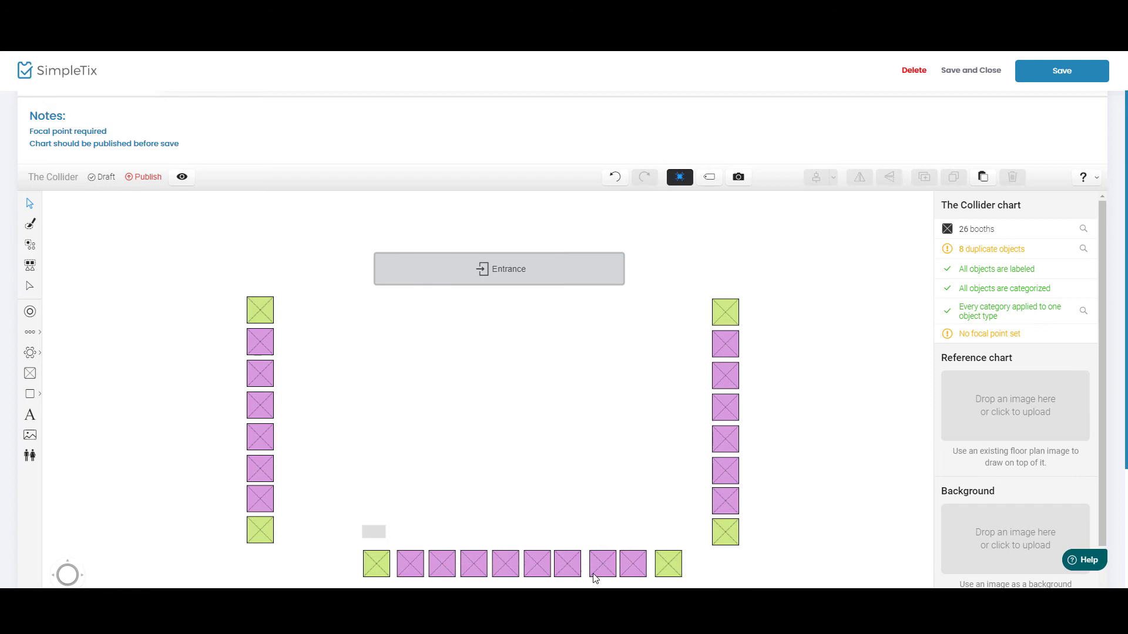
pyautogui.click(595, 579)
pyautogui.moveTo(594, 578); pyautogui.dragTo(554, 579)
pyautogui.click(213, 315)
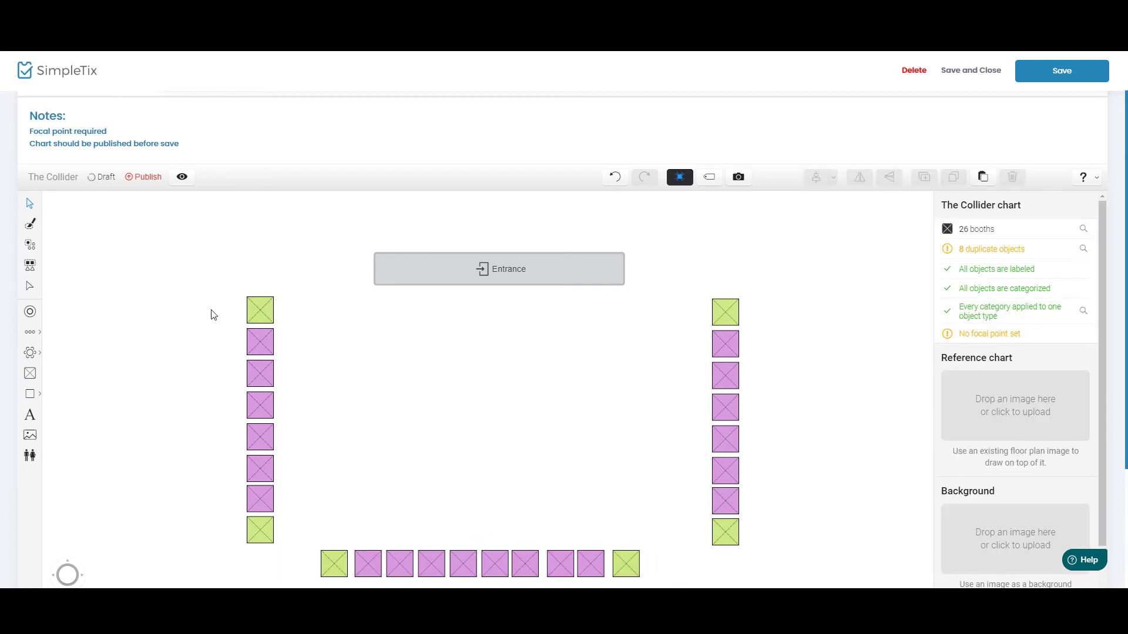
# Step: Check the existing labels 1–8 down the left column, then select the top-right green booth
pyautogui.click(262, 316)
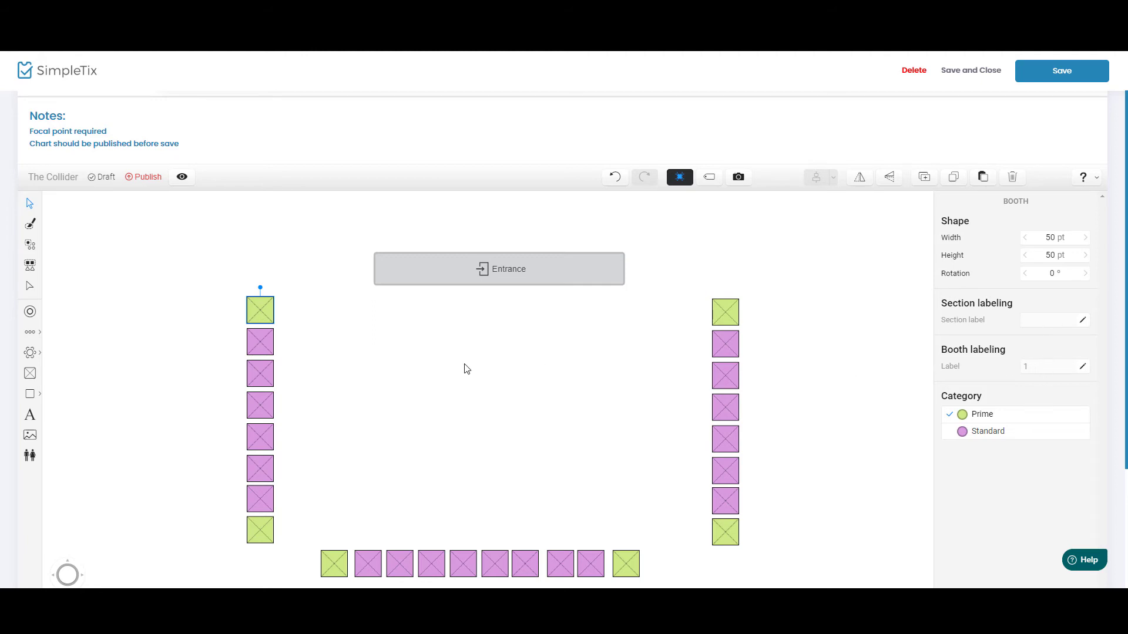
pyautogui.click(257, 344)
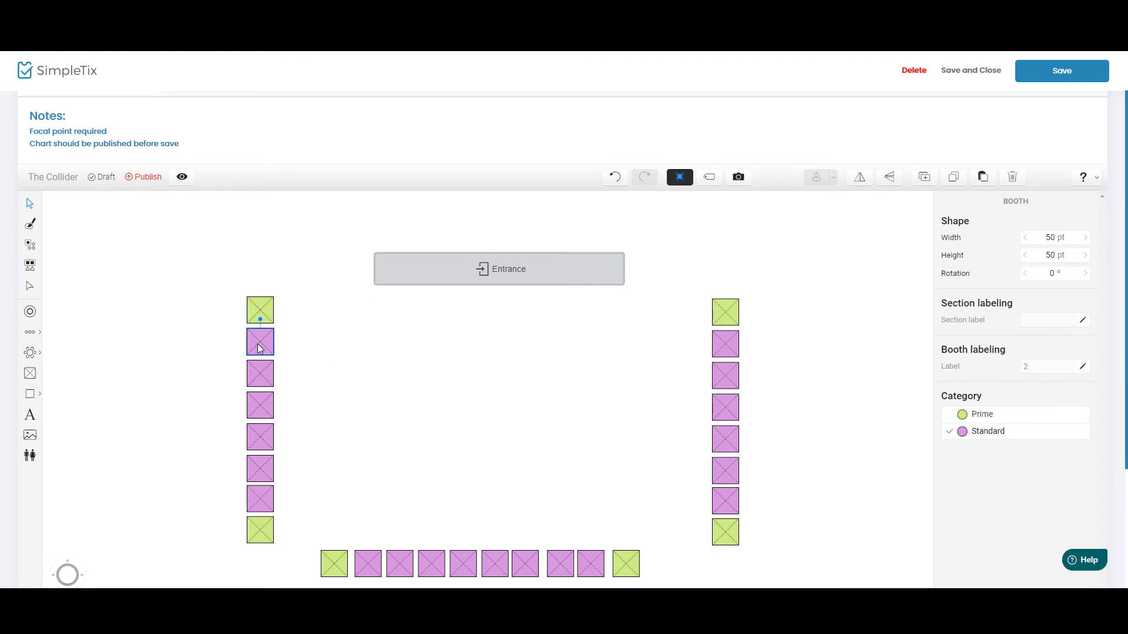
pyautogui.click(255, 375)
pyautogui.click(268, 404)
pyautogui.click(262, 447)
pyautogui.click(259, 503)
pyautogui.click(256, 527)
pyautogui.click(724, 314)
pyautogui.click(255, 532)
pyautogui.click(732, 321)
# Step: Relabel the right-hand column booths 9, 10, 11 and 12, overriding the edit warning
pyautogui.click(1082, 367)
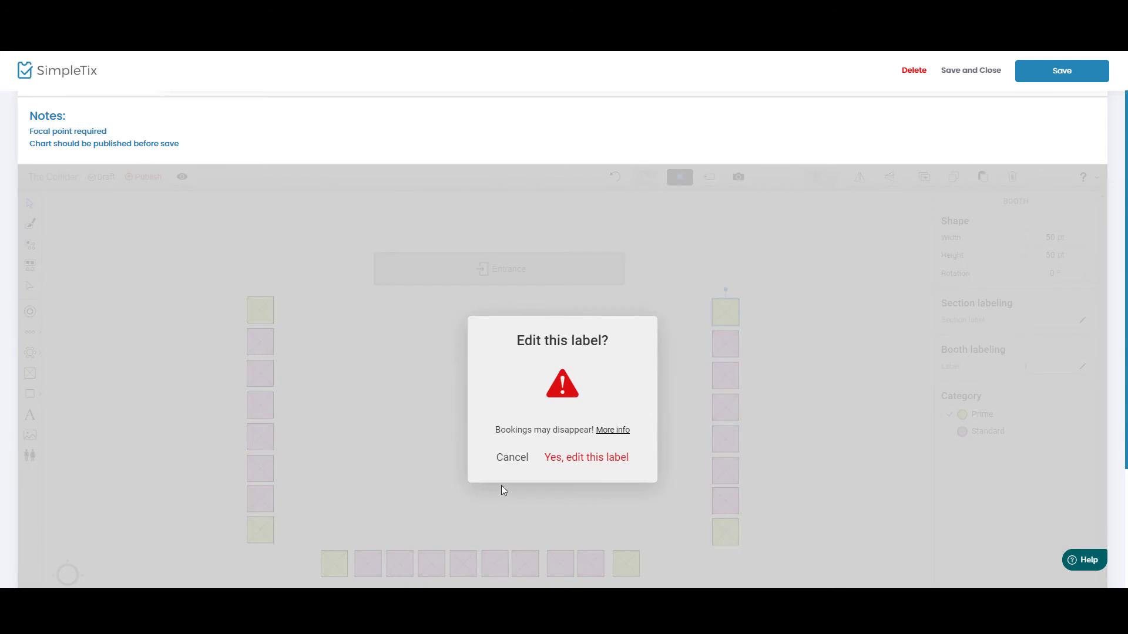
pyautogui.click(573, 459)
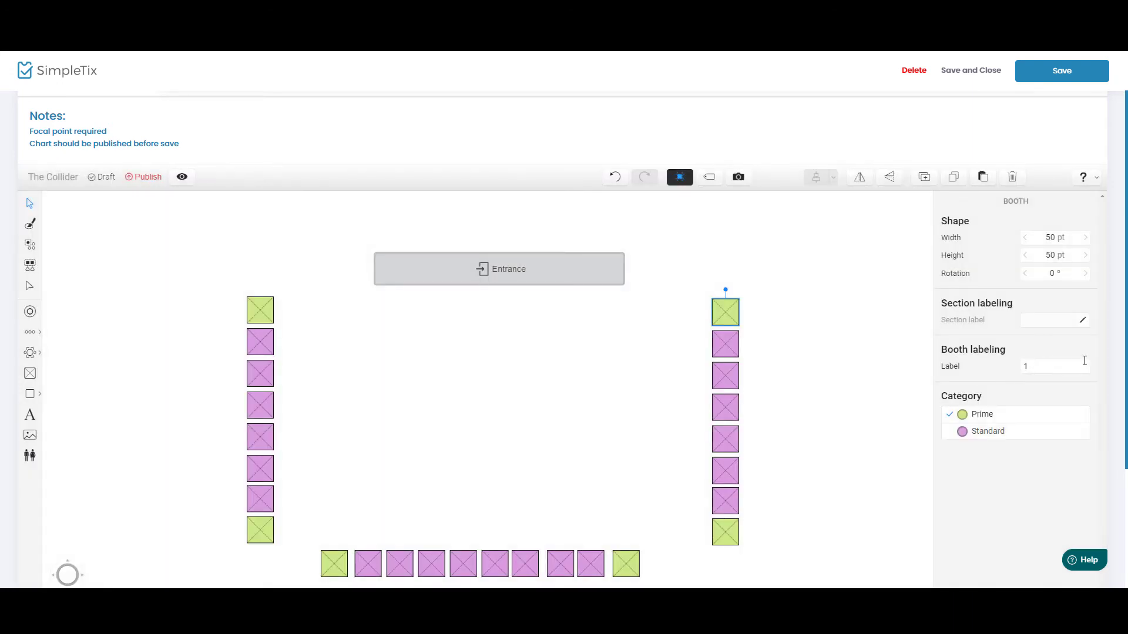
pyautogui.click(1057, 373)
pyautogui.write('9')
pyautogui.press('Return')
pyautogui.click(1037, 366)
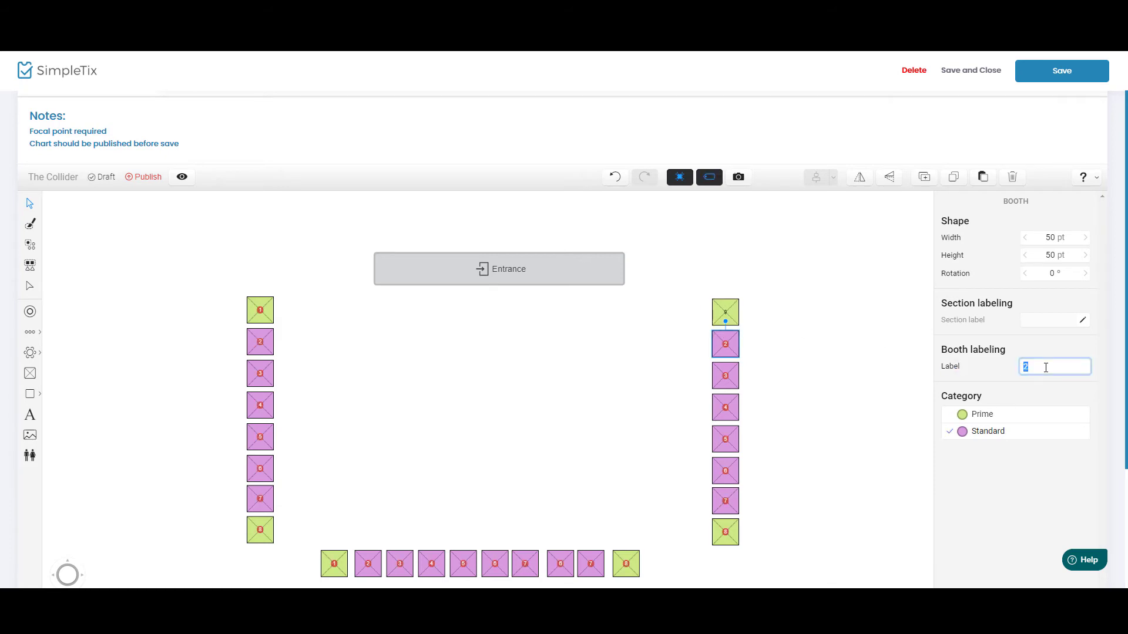
pyautogui.write('10')
pyautogui.press('Return')
pyautogui.click(1040, 368)
pyautogui.write('11')
pyautogui.press('Return')
pyautogui.click(1022, 367)
pyautogui.write('12')
pyautogui.press('Return')
pyautogui.moveTo(1028, 367); pyautogui.dragTo(1022, 374)
pyautogui.press('BackSpace')
pyautogui.press('Return')
# Step: Number the next booths 13 through 19, continuing into the bottom row
pyautogui.doubleClick(1026, 366)
pyautogui.write('13')
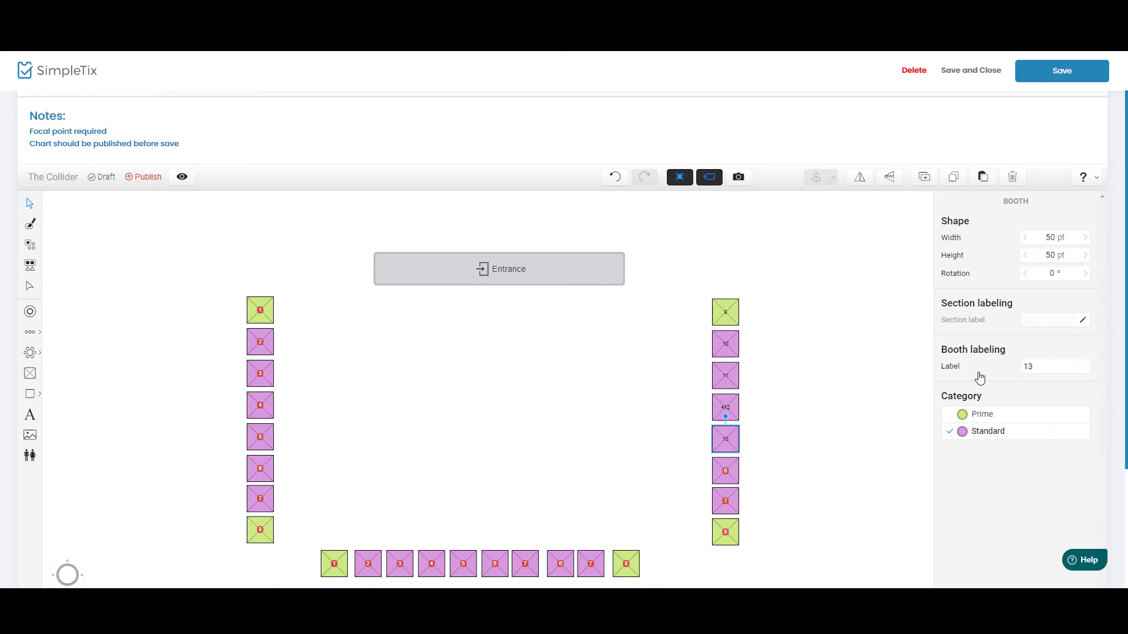
pyautogui.press('Return')
pyautogui.write('14')
pyautogui.press('Return')
pyautogui.write('15')
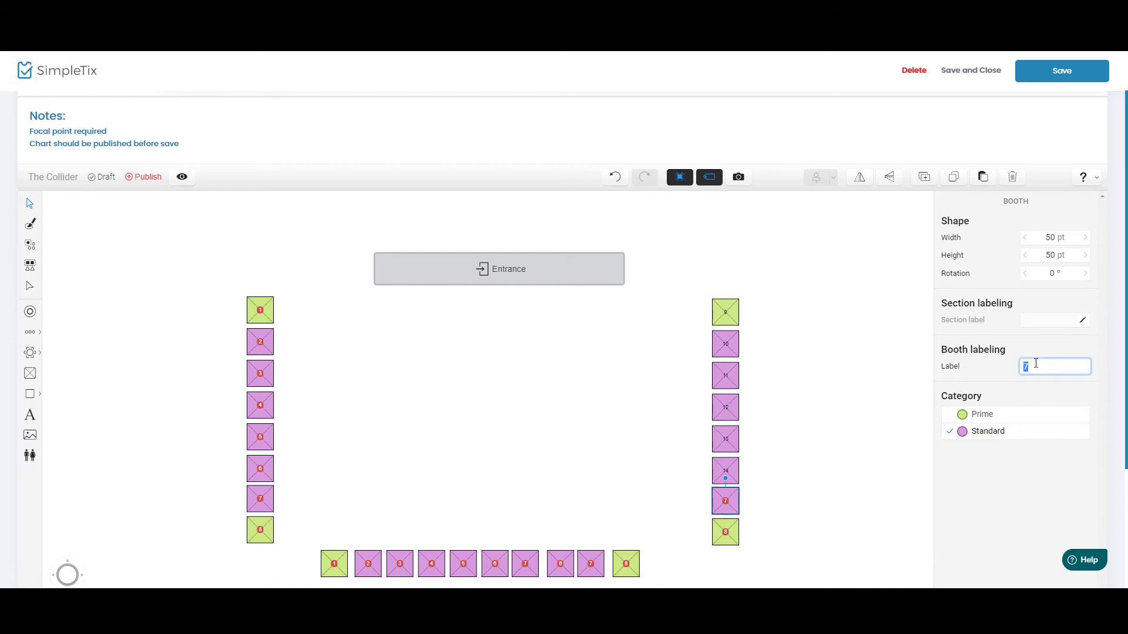
pyautogui.press('Return')
pyautogui.write('16')
pyautogui.press('Return')
pyautogui.write('17')
pyautogui.press('Return')
pyautogui.write('18')
pyautogui.press('Return')
pyautogui.write('19')
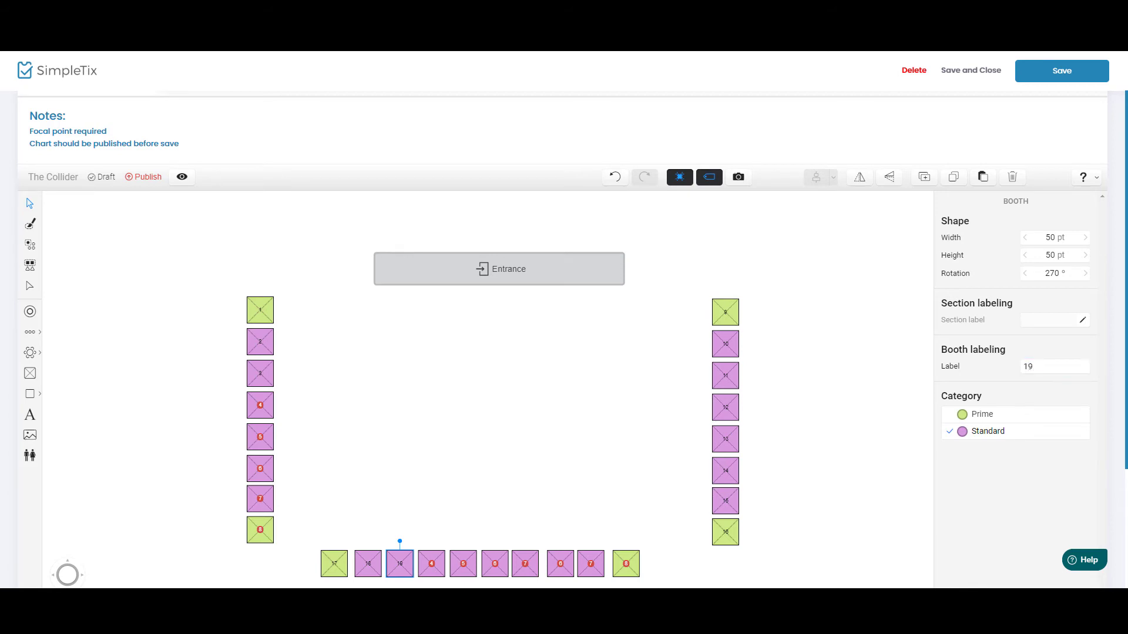
pyautogui.press('Return')
# Step: Number the remaining bottom-row booths 20 through 26
pyautogui.write('20')
pyautogui.press('Return')
pyautogui.write('21')
pyautogui.press('Return')
pyautogui.write('22')
pyautogui.press('Return')
pyautogui.write('23')
pyautogui.press('Return')
pyautogui.write('24')
pyautogui.press('Return')
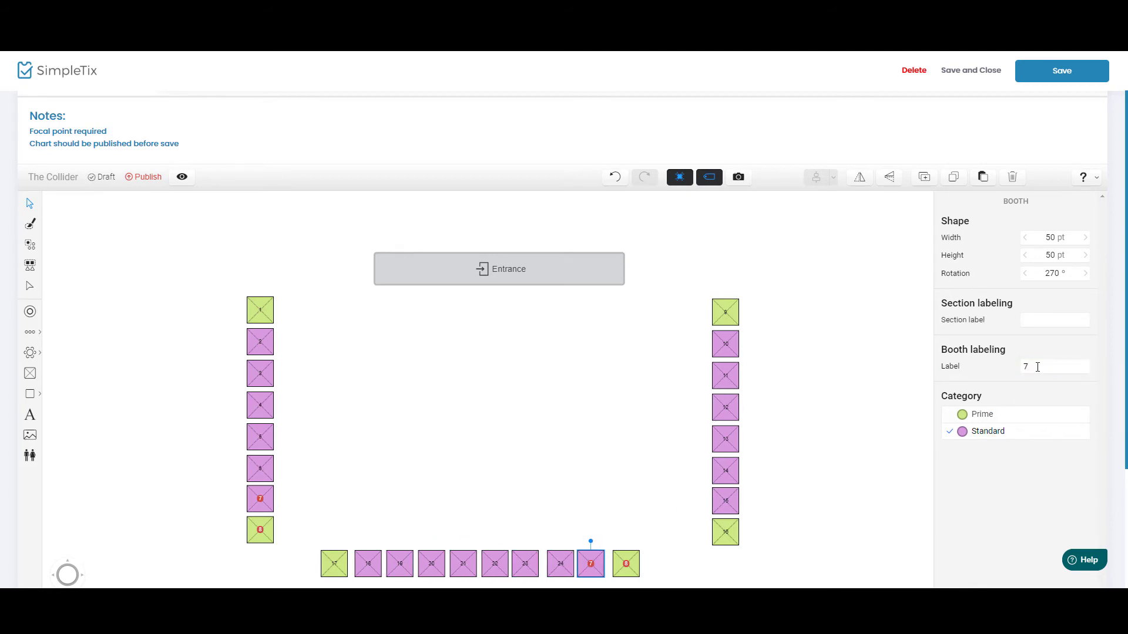
pyautogui.write('25')
pyautogui.press('Return')
pyautogui.write('26')
pyautogui.click(848, 389)
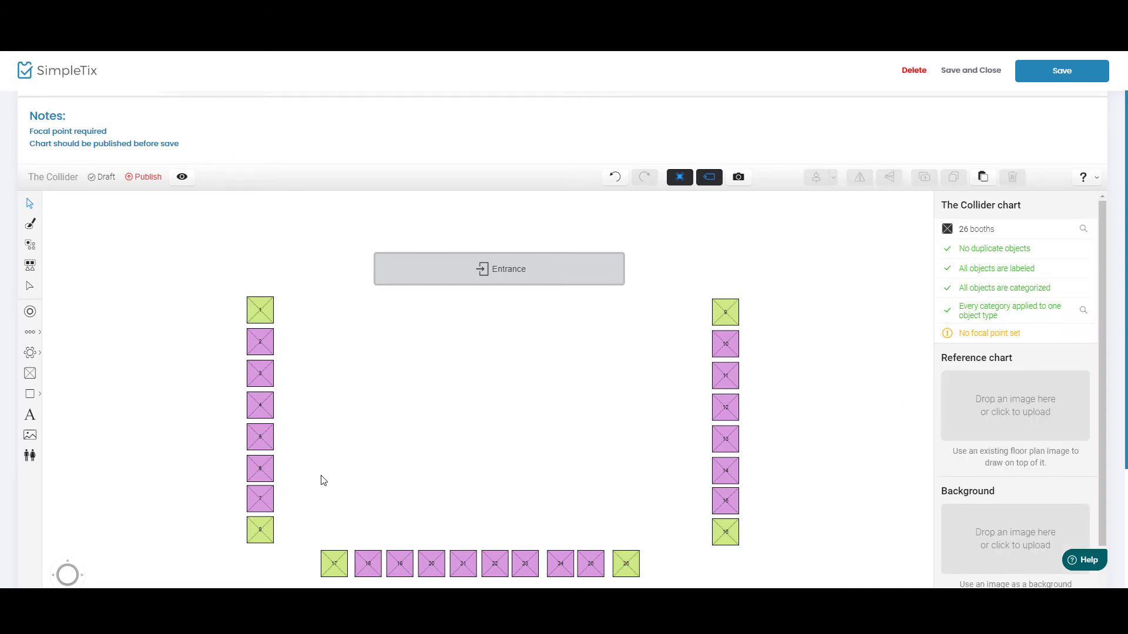
# Step: Resize green booth 8 to 75 × 75 pt and nudge it back into alignment
pyautogui.click(262, 539)
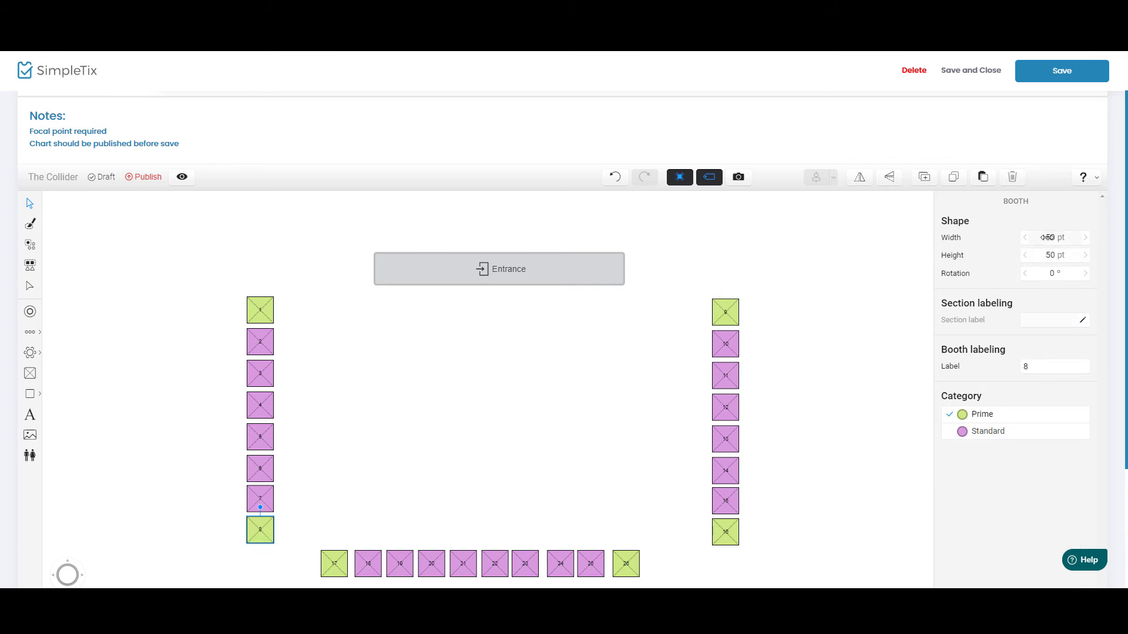
pyautogui.moveTo(1051, 237); pyautogui.dragTo(1059, 238)
pyautogui.click(331, 527)
pyautogui.click(259, 532)
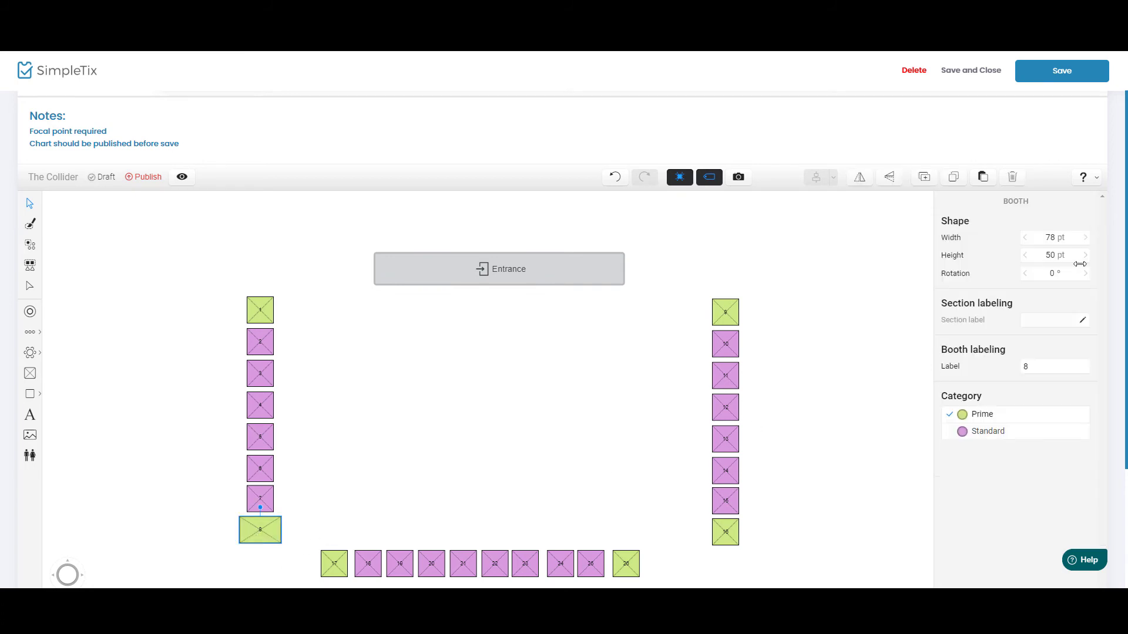
pyautogui.click(1045, 239)
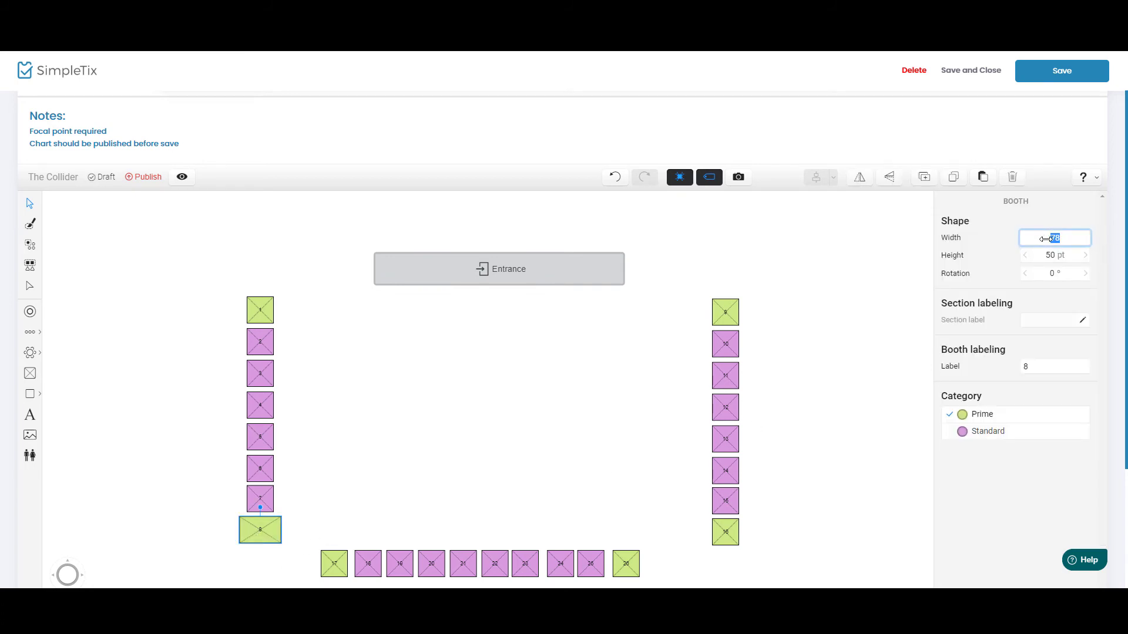
pyautogui.press('Return')
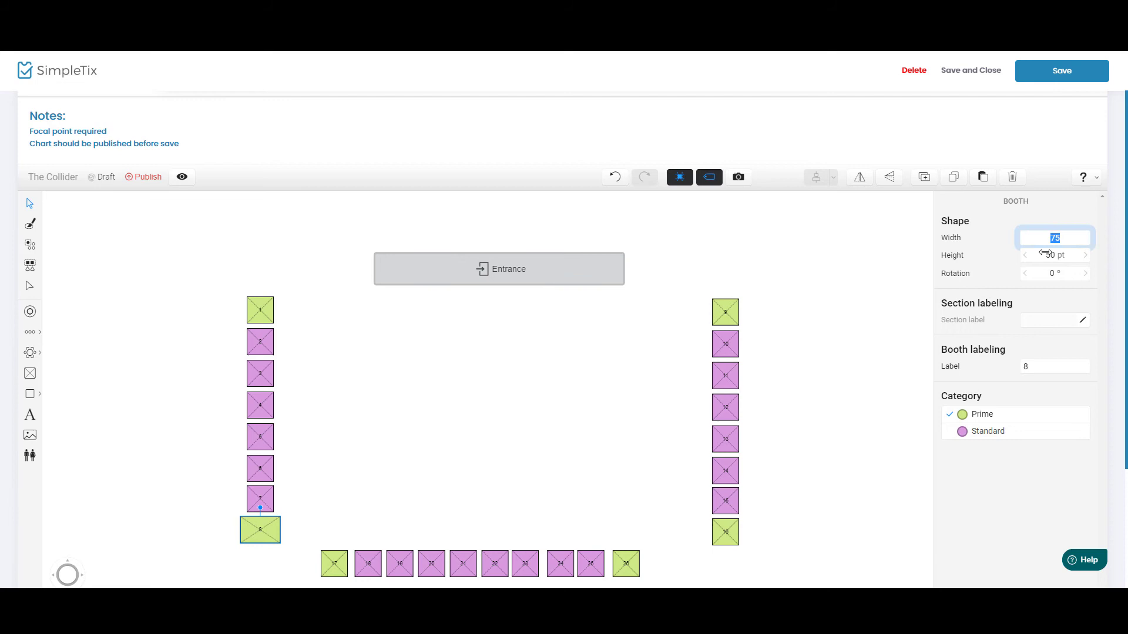
pyautogui.click(1045, 256)
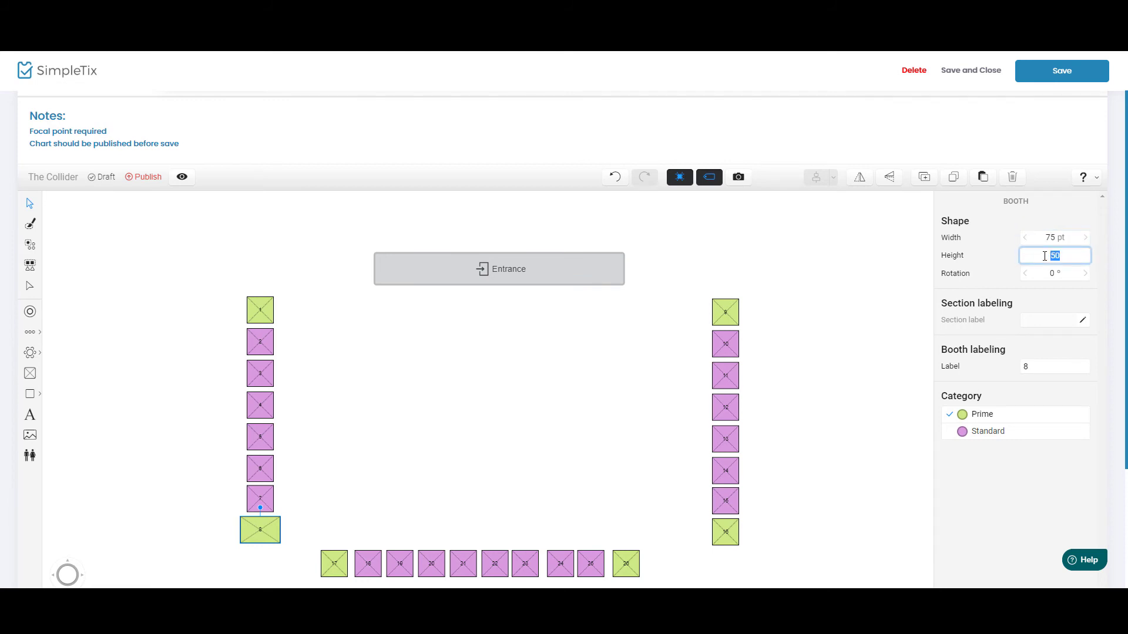
pyautogui.write('75')
pyautogui.press('Return')
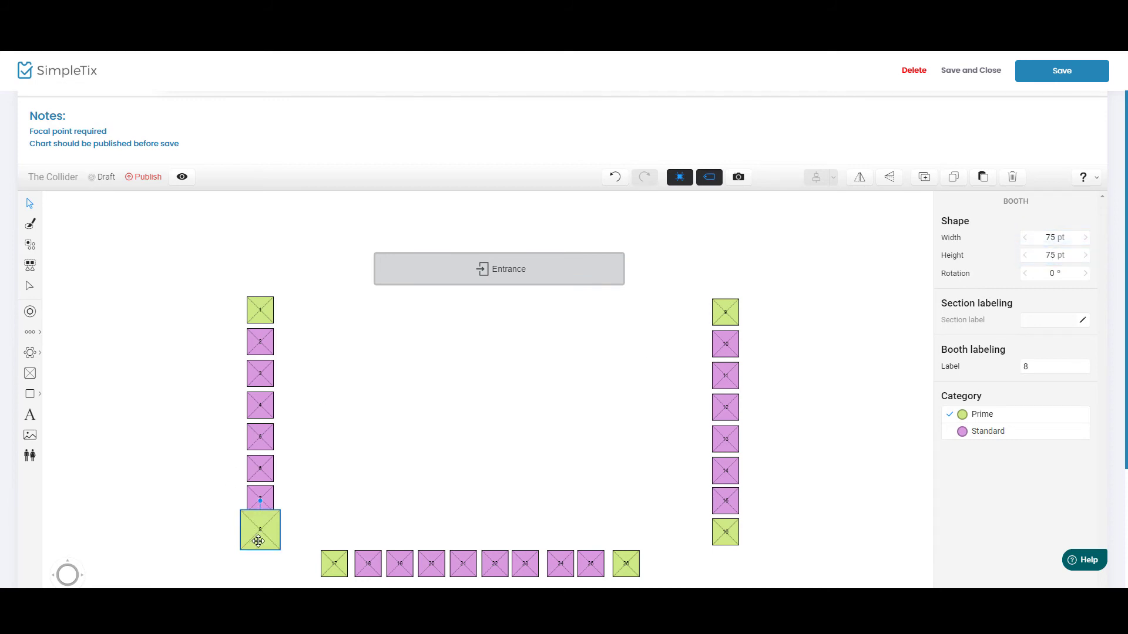
pyautogui.moveTo(260, 543); pyautogui.dragTo(267, 550)
# Step: Resize green booth 1 to 75 × 75 pt and line it up with its column
pyautogui.click(260, 309)
pyautogui.click(1045, 239)
pyautogui.write('75')
pyautogui.press('Return')
pyautogui.click(1045, 256)
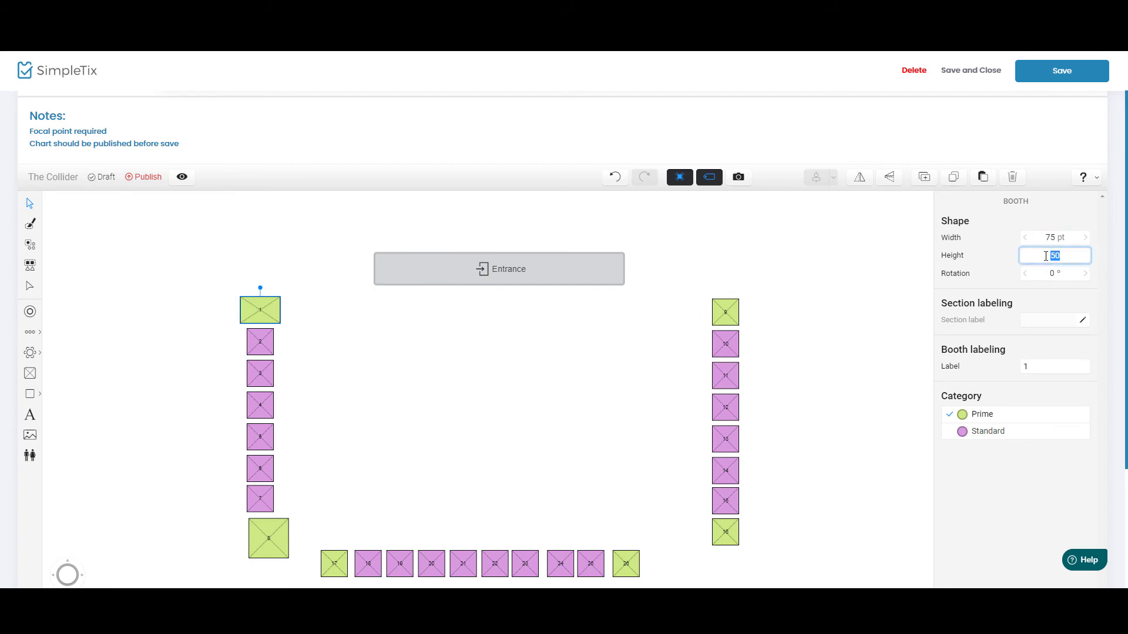
pyautogui.write('75')
pyautogui.press('Return')
pyautogui.moveTo(278, 302); pyautogui.dragTo(284, 296)
# Step: Resize green booths 9 and 16 to 75 × 75 pt
pyautogui.click(725, 312)
pyautogui.click(1045, 238)
pyautogui.write('75')
pyautogui.press('Return')
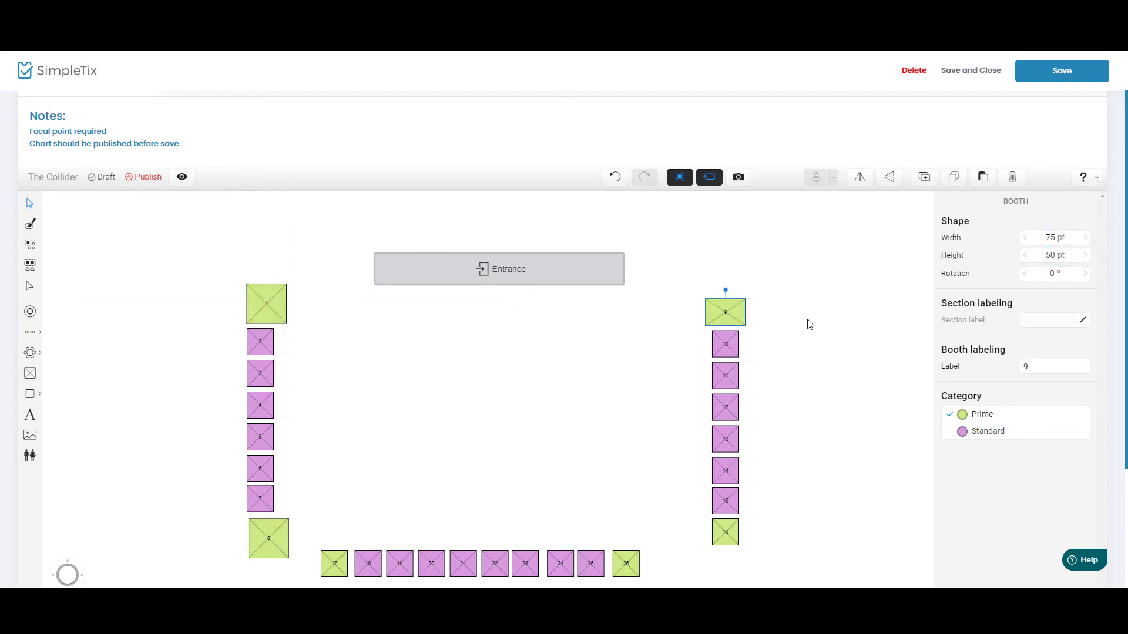
pyautogui.click(1043, 255)
pyautogui.write('75')
pyautogui.press('Return')
pyautogui.click(726, 532)
pyautogui.click(1049, 237)
pyautogui.write('75')
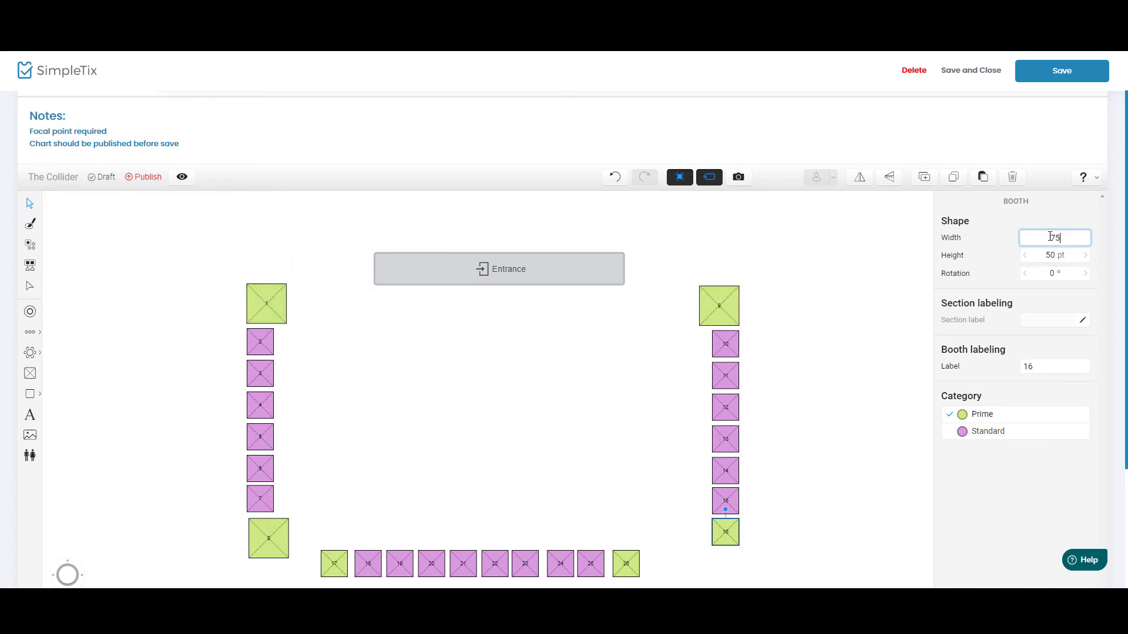
pyautogui.press('Return')
pyautogui.click(1047, 255)
pyautogui.write('75')
pyautogui.press('Return')
# Step: Resize green booths 26 and 17 to 75 × 75 pt and align them with the bottom row
pyautogui.click(626, 564)
pyautogui.click(1045, 238)
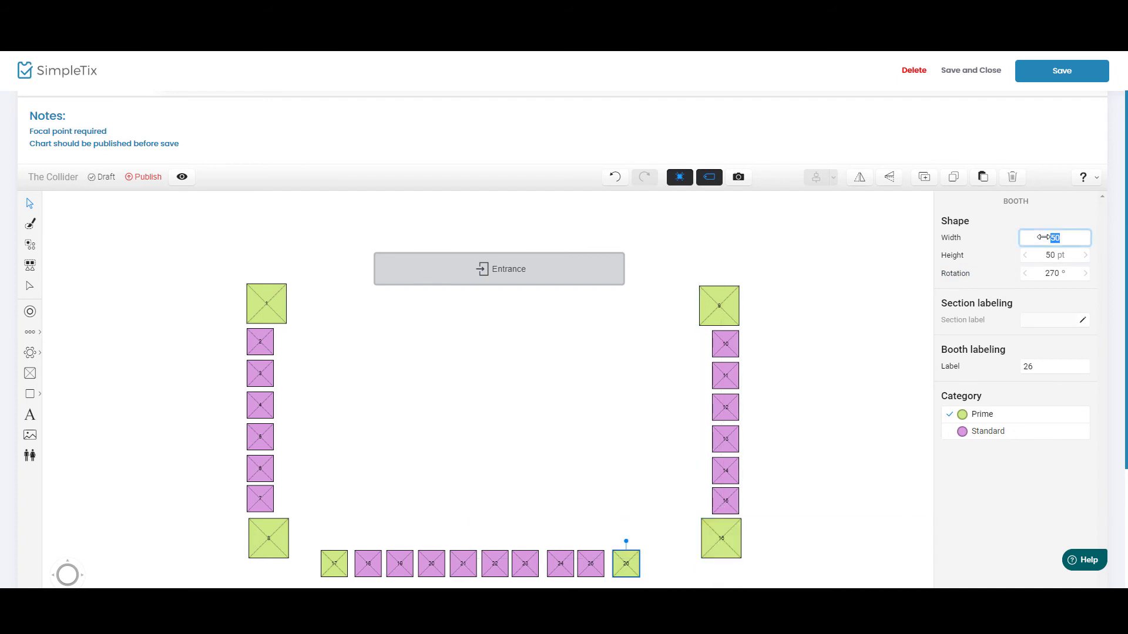
pyautogui.write('75')
pyautogui.press('Return')
pyautogui.click(1043, 255)
pyautogui.write('75')
pyautogui.press('Return')
pyautogui.click(334, 564)
pyautogui.click(1046, 238)
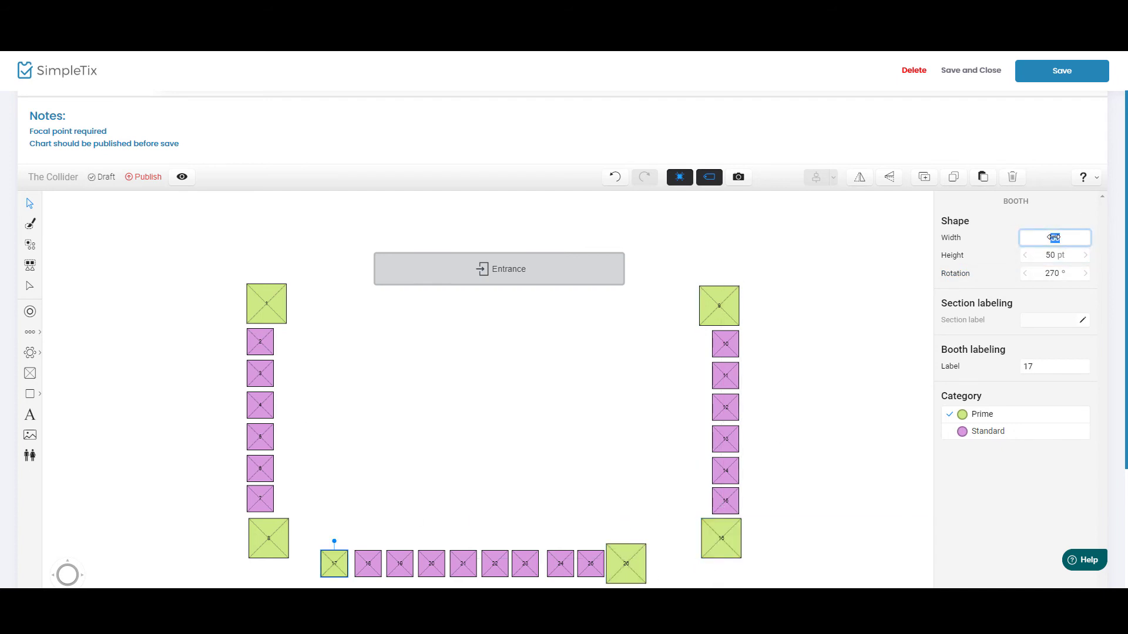
pyautogui.write('75')
pyautogui.press('Return')
pyautogui.click(1038, 255)
pyautogui.write('75')
pyautogui.press('Return')
pyautogui.moveTo(335, 564); pyautogui.dragTo(327, 558)
pyautogui.moveTo(625, 564); pyautogui.dragTo(631, 557)
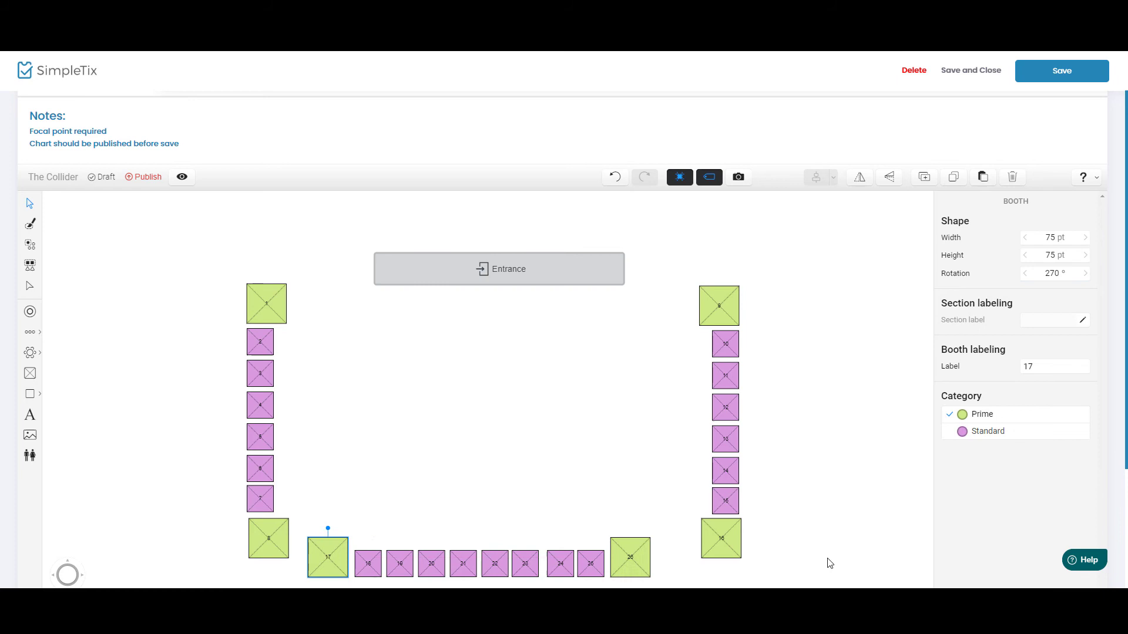
pyautogui.click(829, 563)
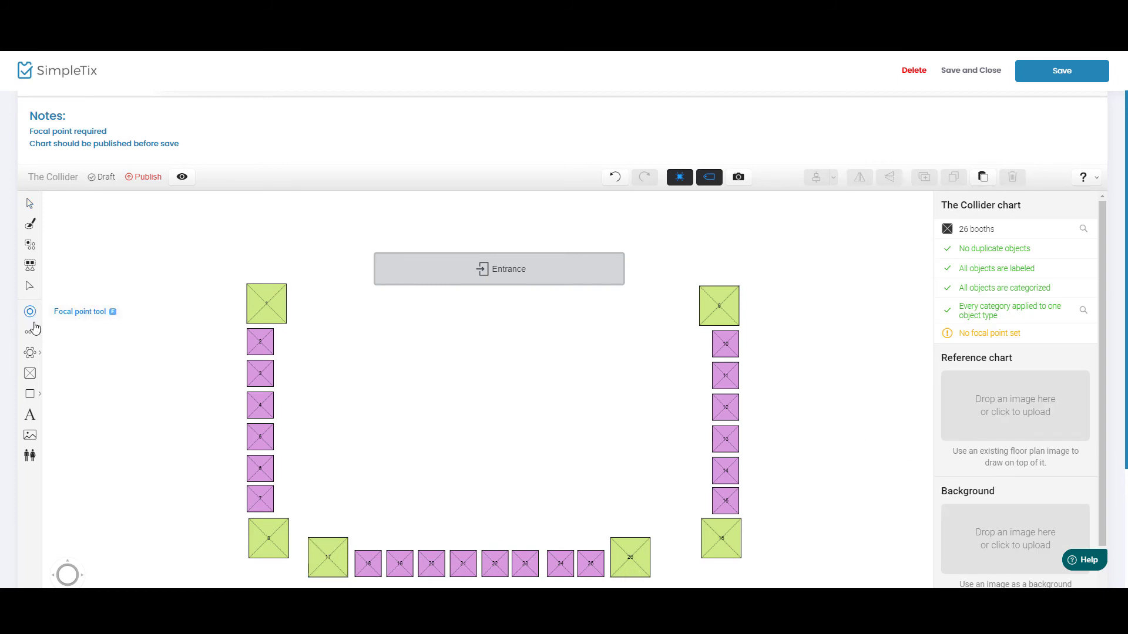
# Step: Set the focal point below the entrance, publish, and place restroom icons above booths 1 and 9
pyautogui.click(30, 312)
pyautogui.click(148, 177)
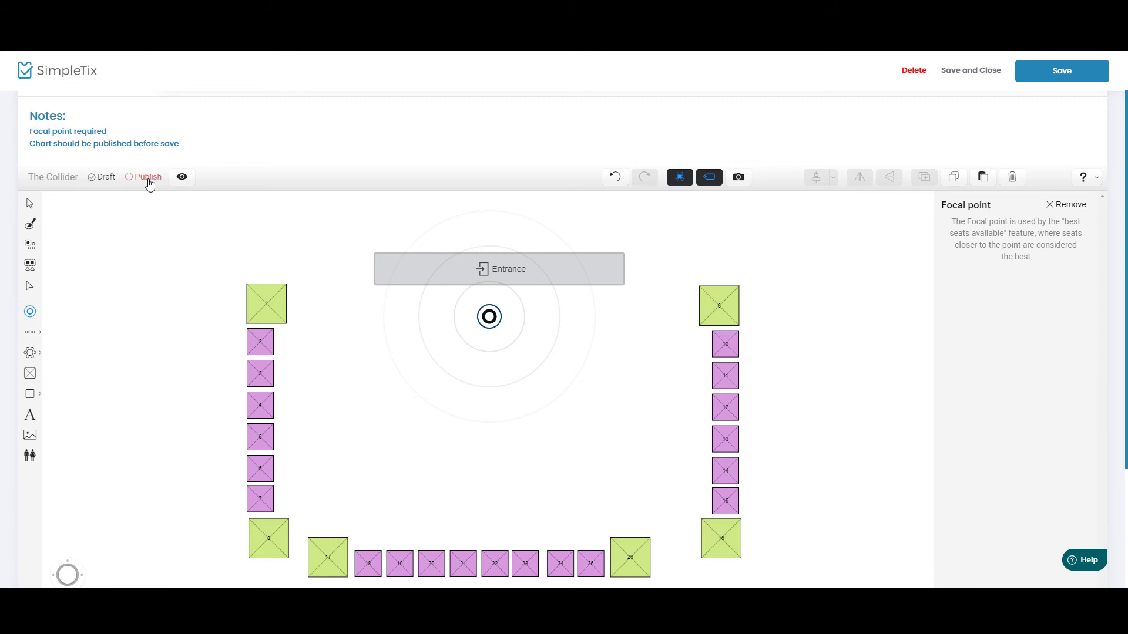
pyautogui.click(30, 456)
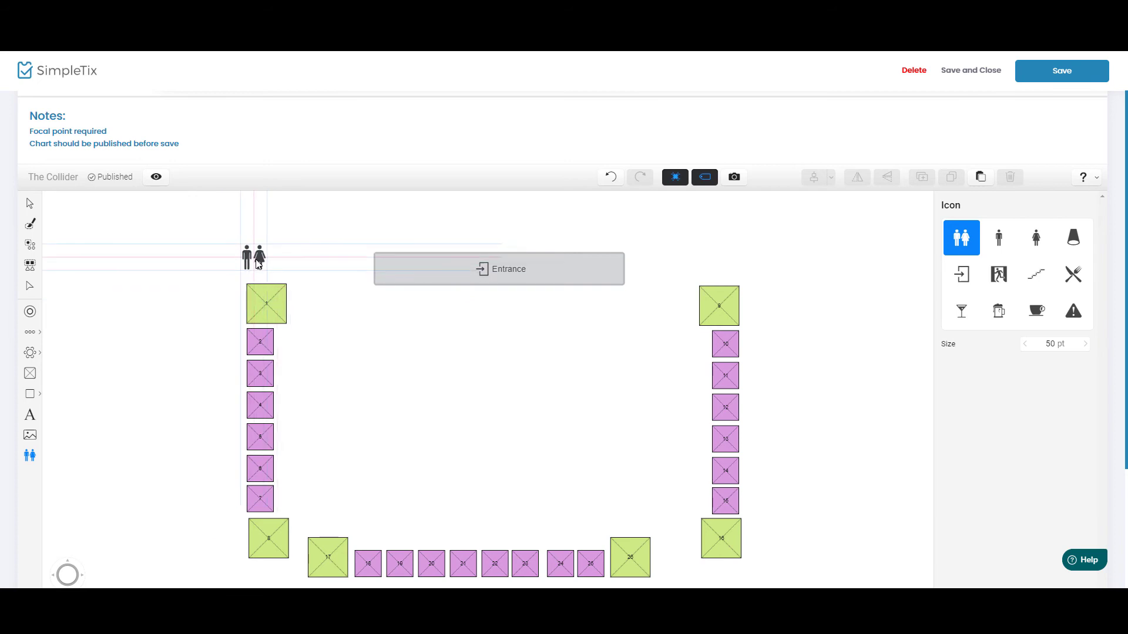
pyautogui.click(259, 263)
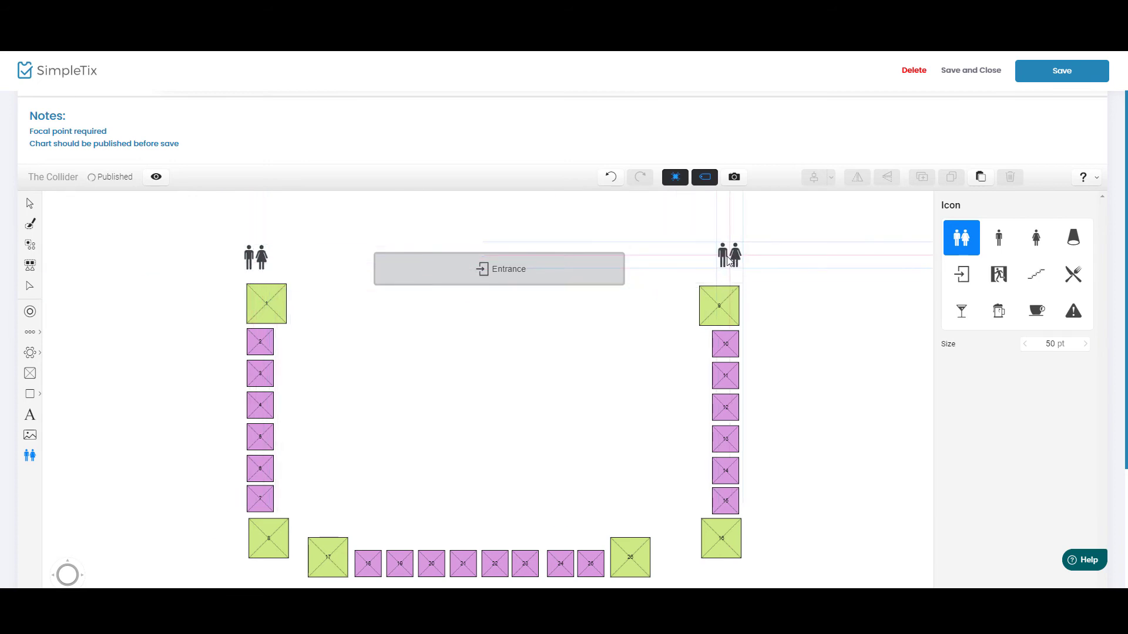
pyautogui.click(730, 261)
# Step: Draw a wide rectangle above the bottom booths, label it Stage, and publish the chart
pyautogui.press('r')
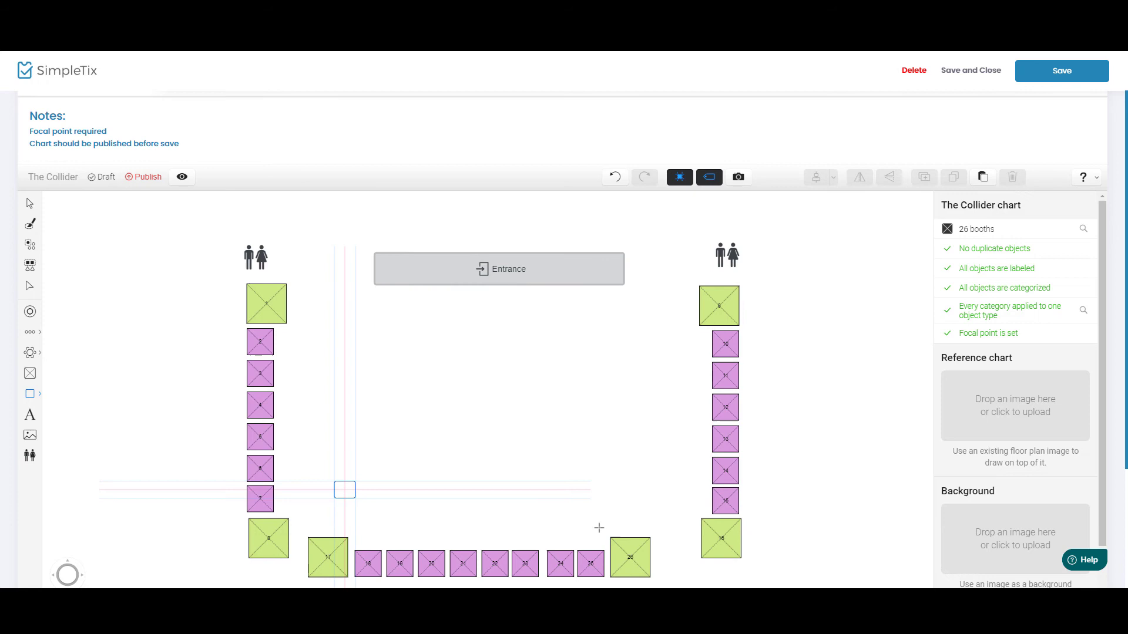
pyautogui.moveTo(335, 482); pyautogui.dragTo(642, 521)
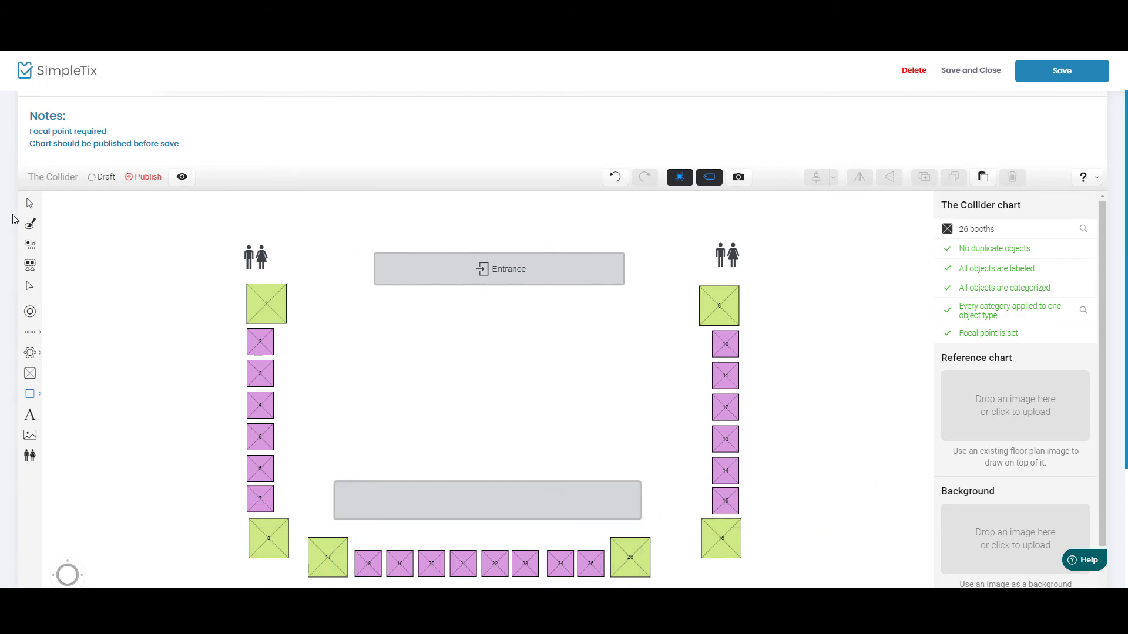
pyautogui.click(456, 494)
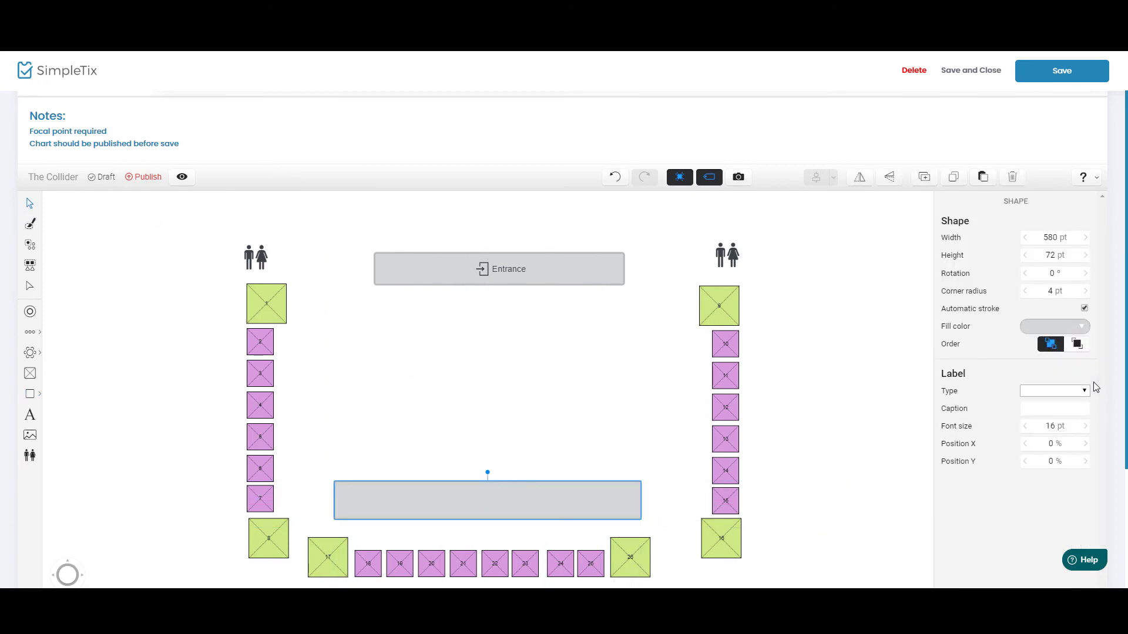
pyautogui.click(1055, 390)
pyautogui.click(1034, 414)
pyautogui.click(529, 433)
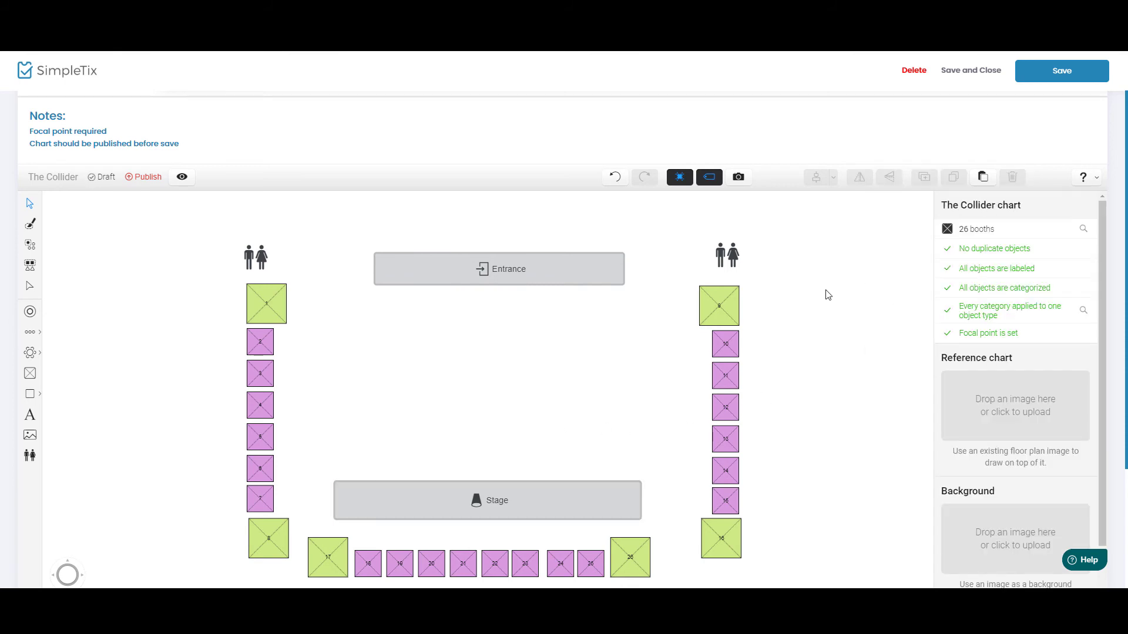
pyautogui.click(143, 177)
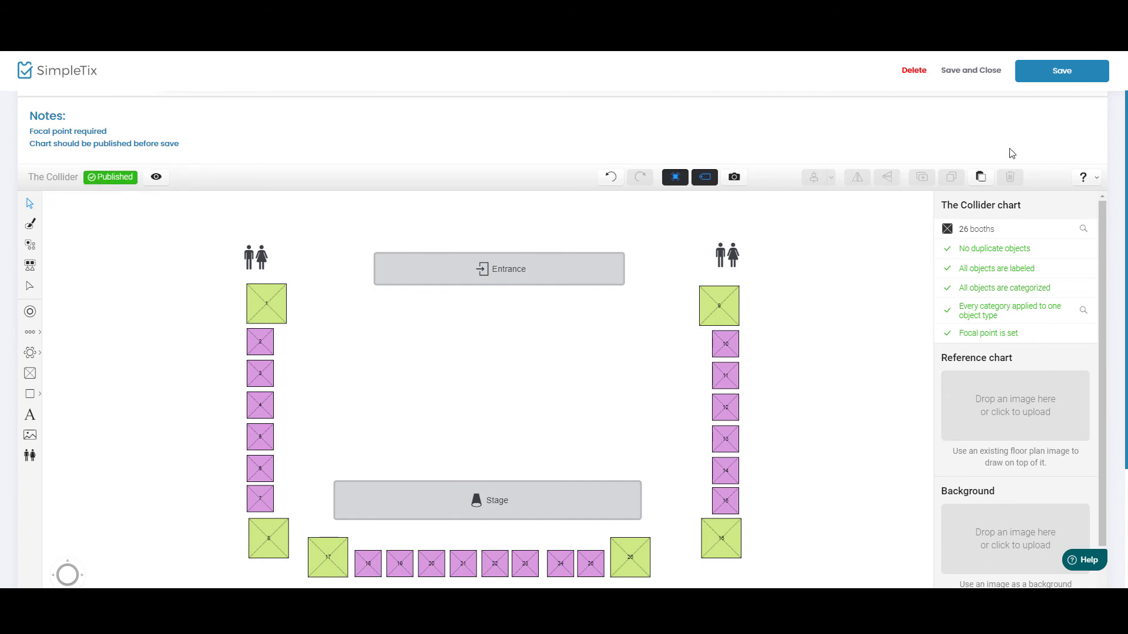
# Step: Save and close the booth chart, then create the vendor event
pyautogui.click(1028, 77)
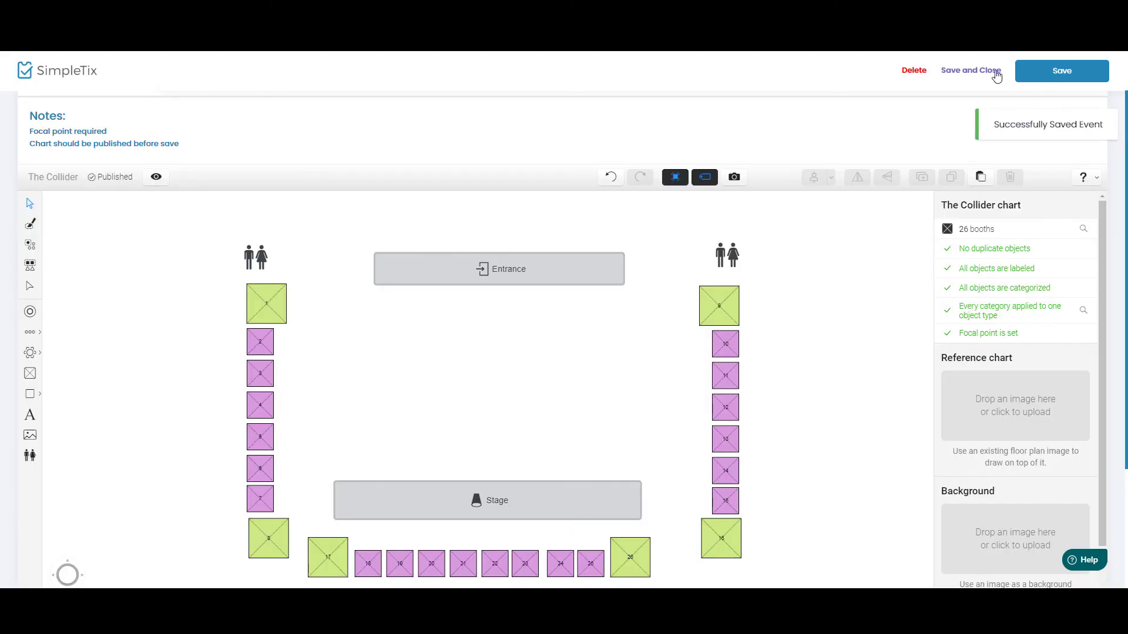
pyautogui.scroll(-2, 1045, 460)
pyautogui.scroll(-5, 802, 571)
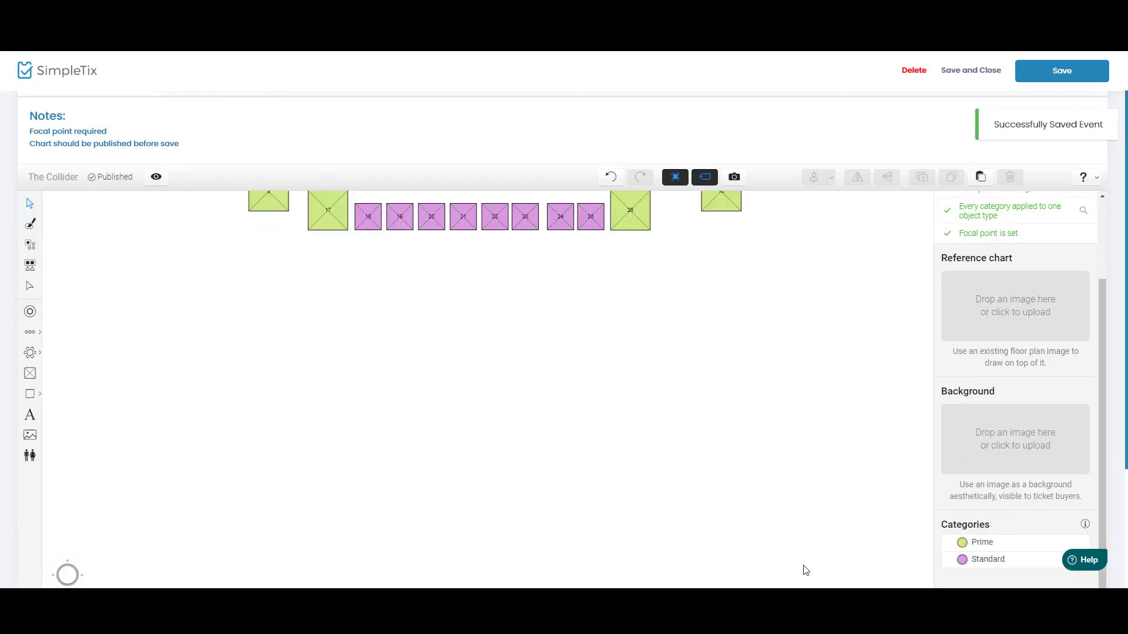
pyautogui.scroll(-3, 1113, 479)
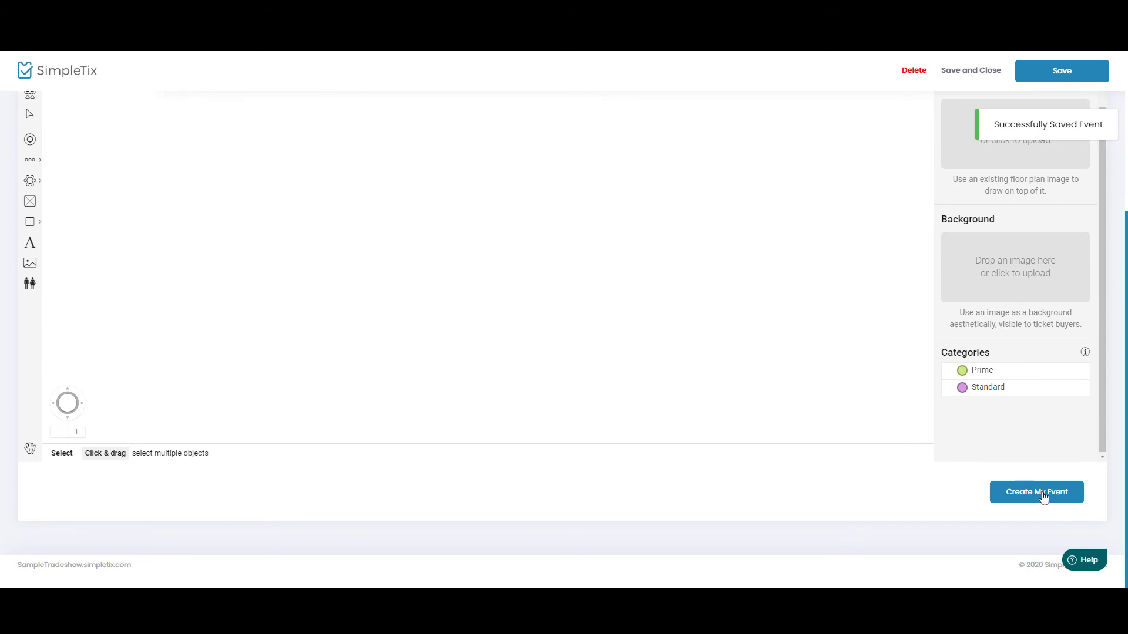
pyautogui.click(1043, 497)
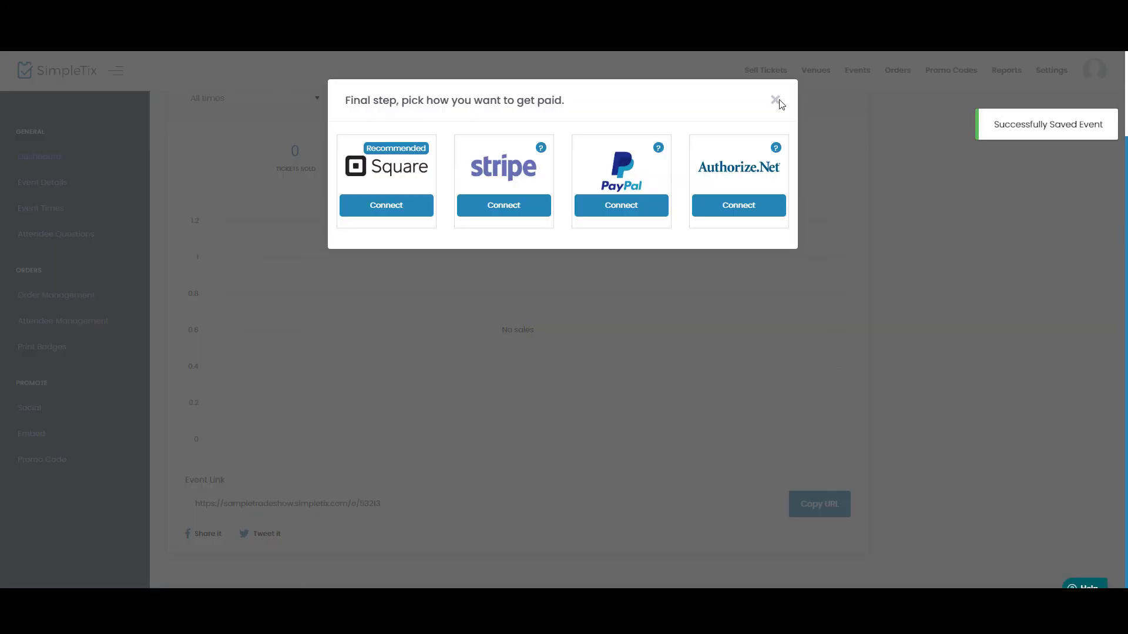
# Step: Copy the Vendors event URL, load it in a new tab, and open Buy Tickets to reach the booth map
pyautogui.click(776, 101)
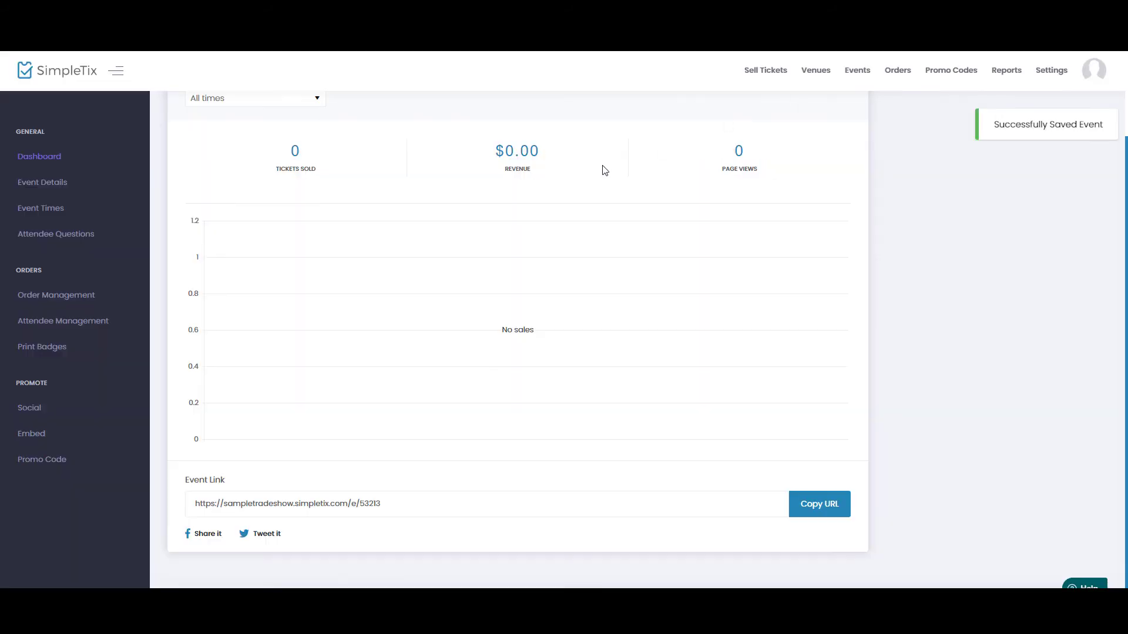
pyautogui.click(816, 510)
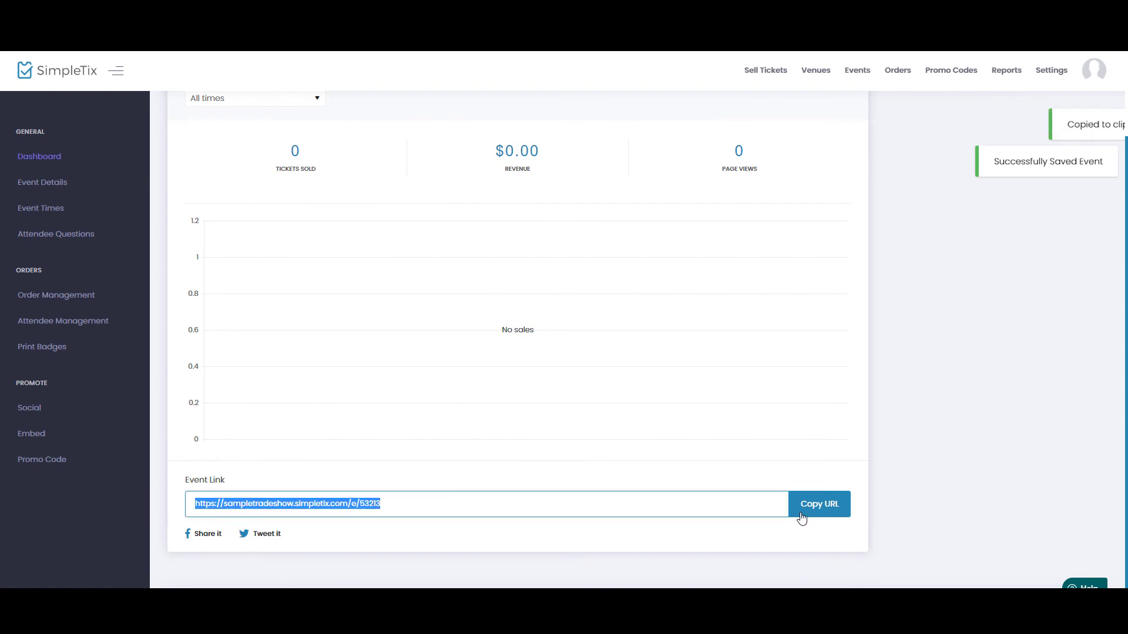
pyautogui.hotkey('ctrl', 't')
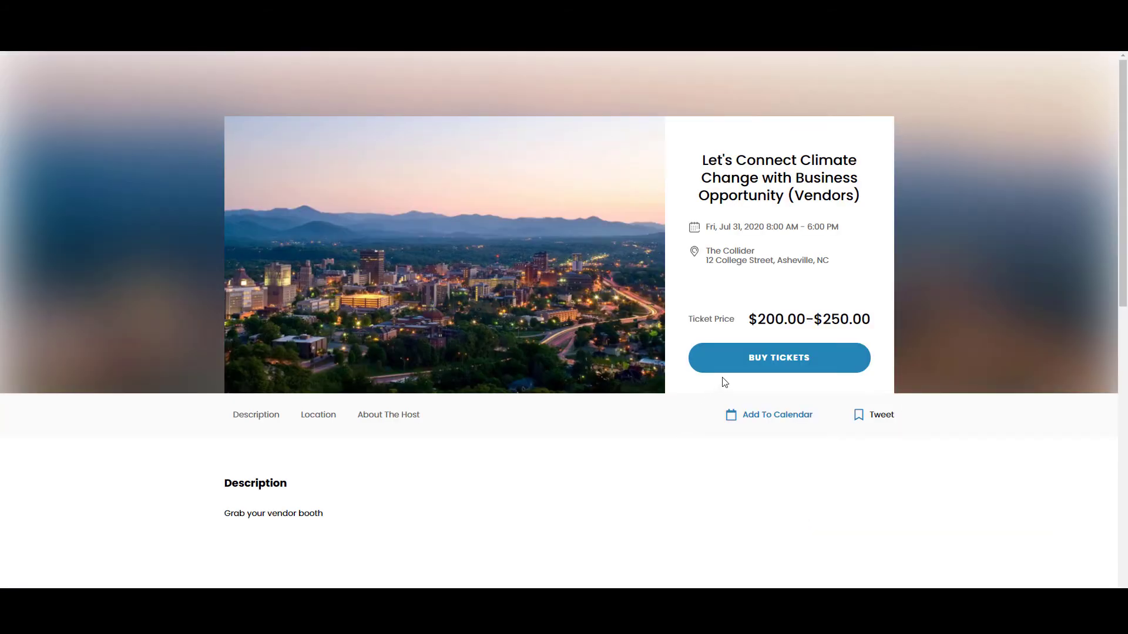
pyautogui.scroll(-3, 585, 416)
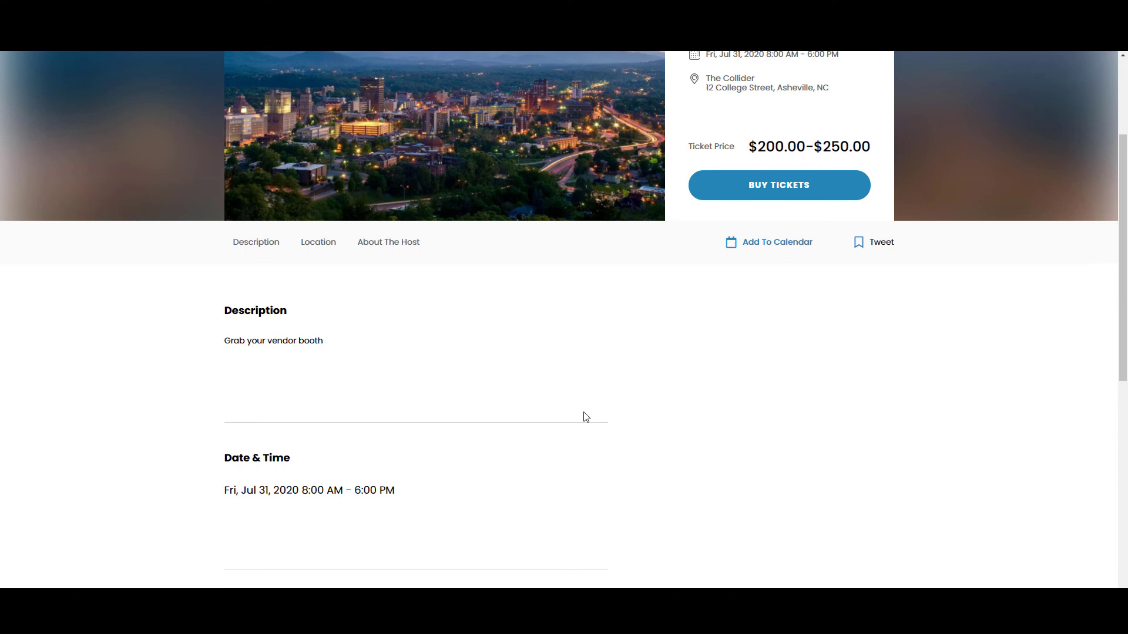
pyautogui.scroll(3, 586, 417)
pyautogui.click(758, 363)
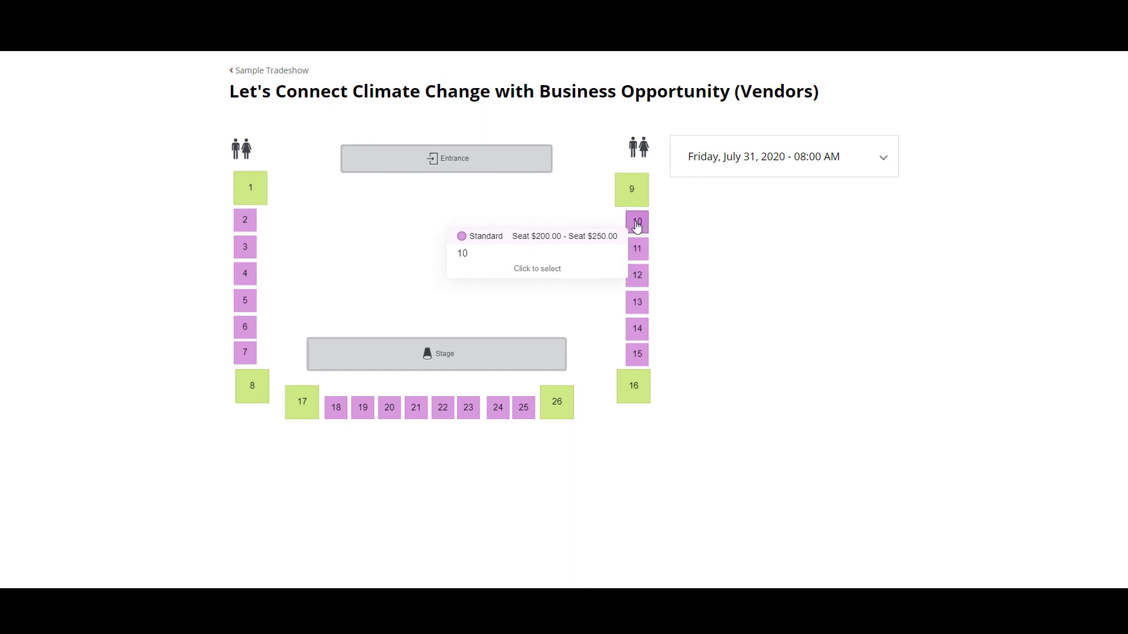
# Step: Select booth 10 with Standard + Electricity, then add booth 9 to the test order
pyautogui.click(637, 226)
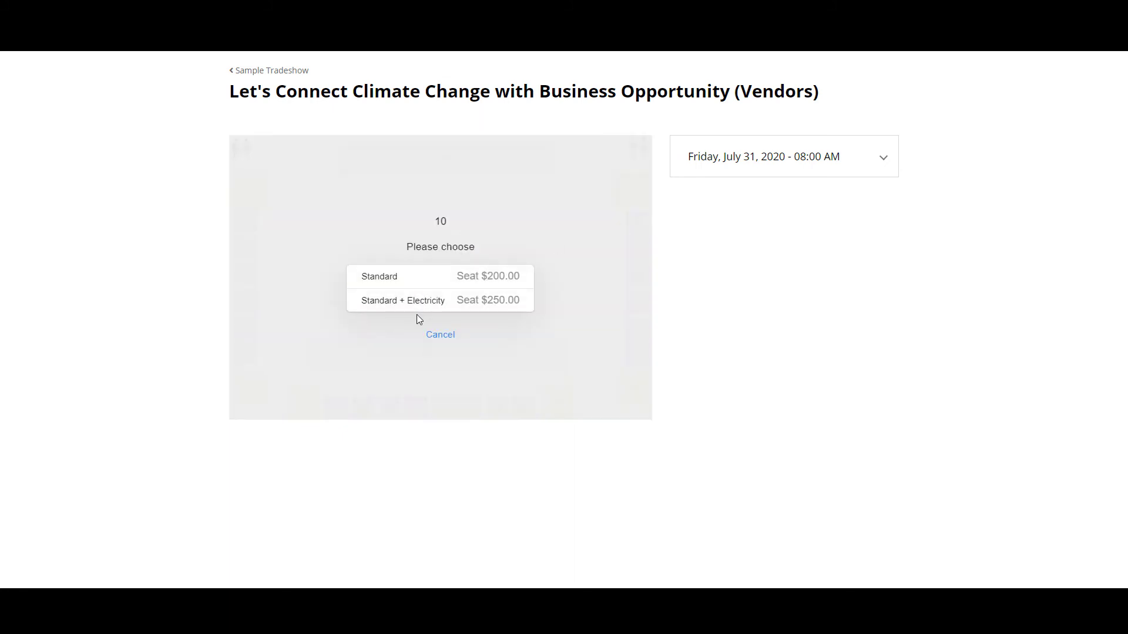
pyautogui.click(488, 304)
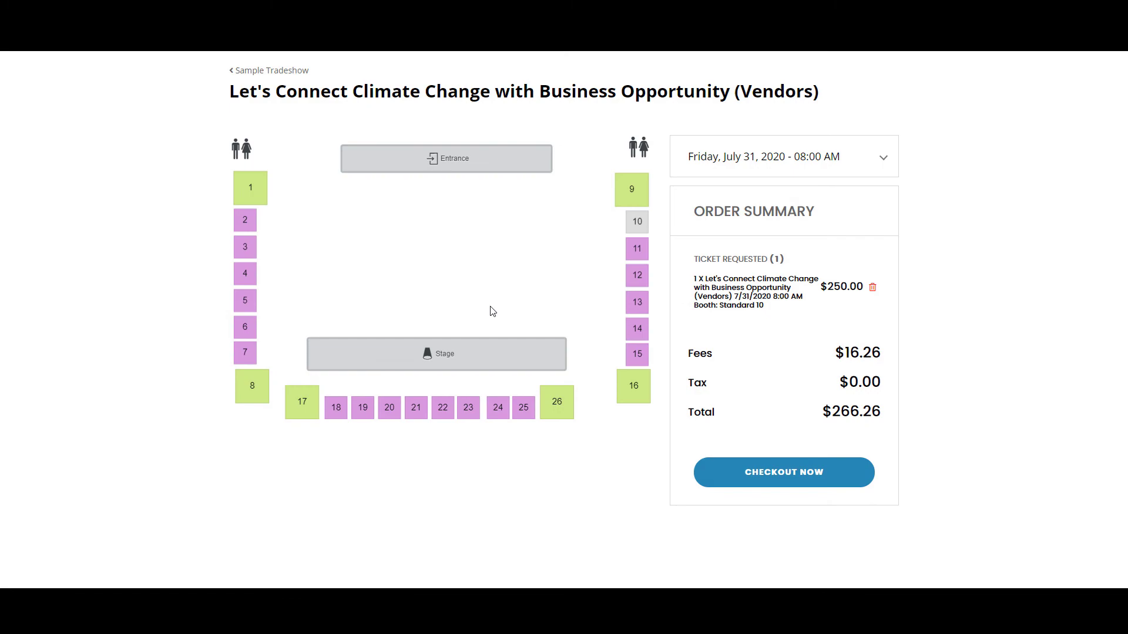
pyautogui.click(628, 196)
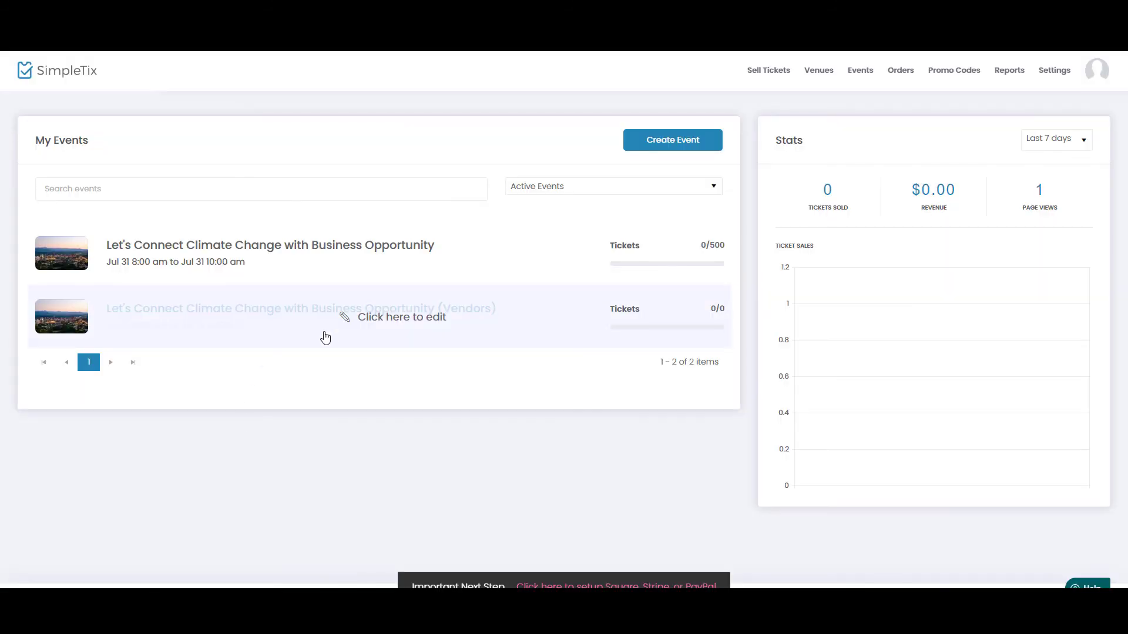
# Step: Set the Vendors event to Private - Unlisted Event with a 6.000 sales tax
pyautogui.click(221, 345)
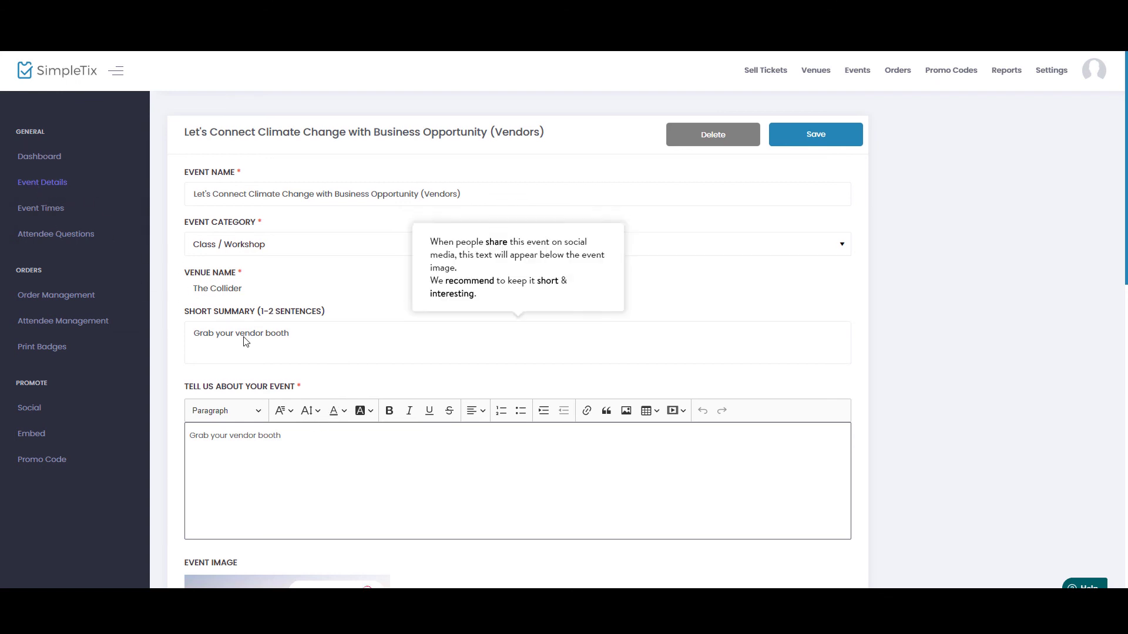
pyautogui.scroll(-8, 233, 494)
pyautogui.click(212, 507)
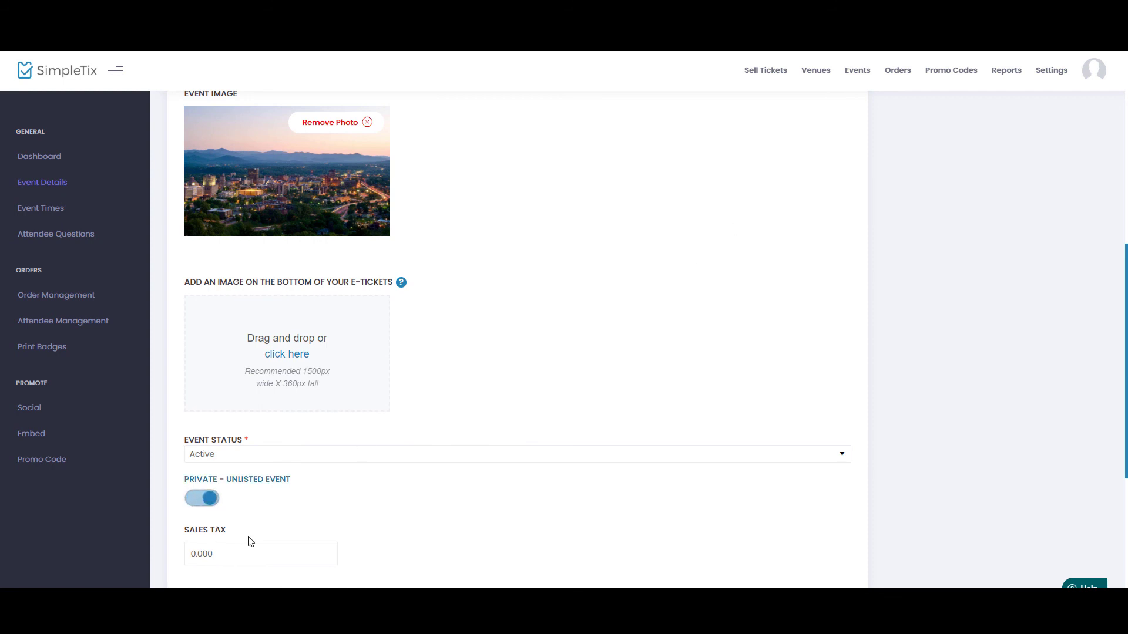
pyautogui.click(262, 548)
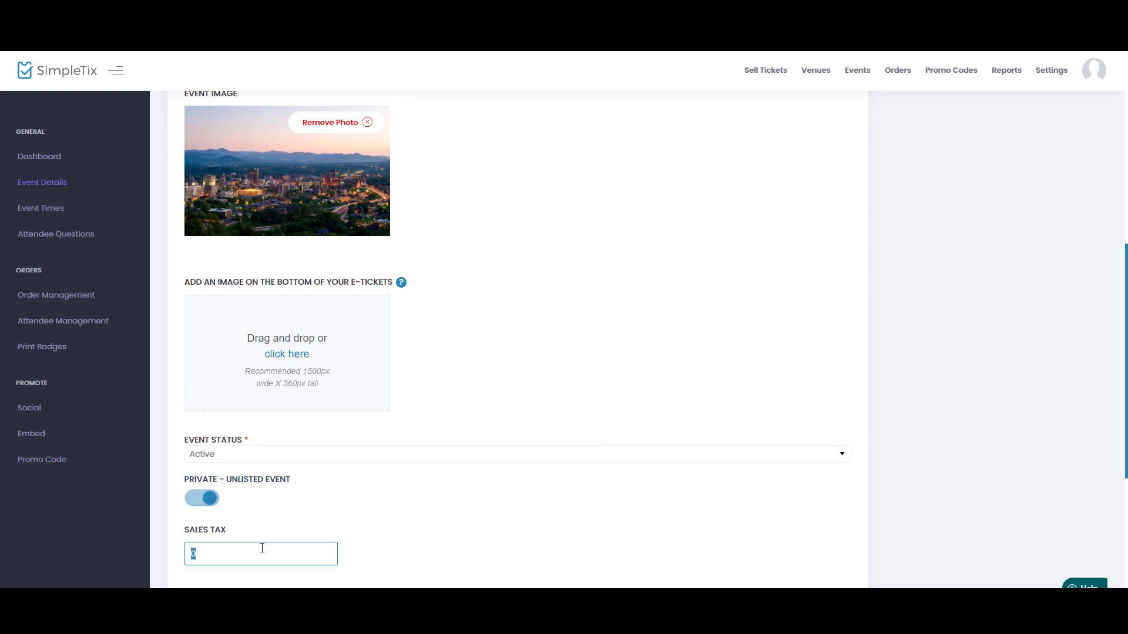
pyautogui.click(493, 530)
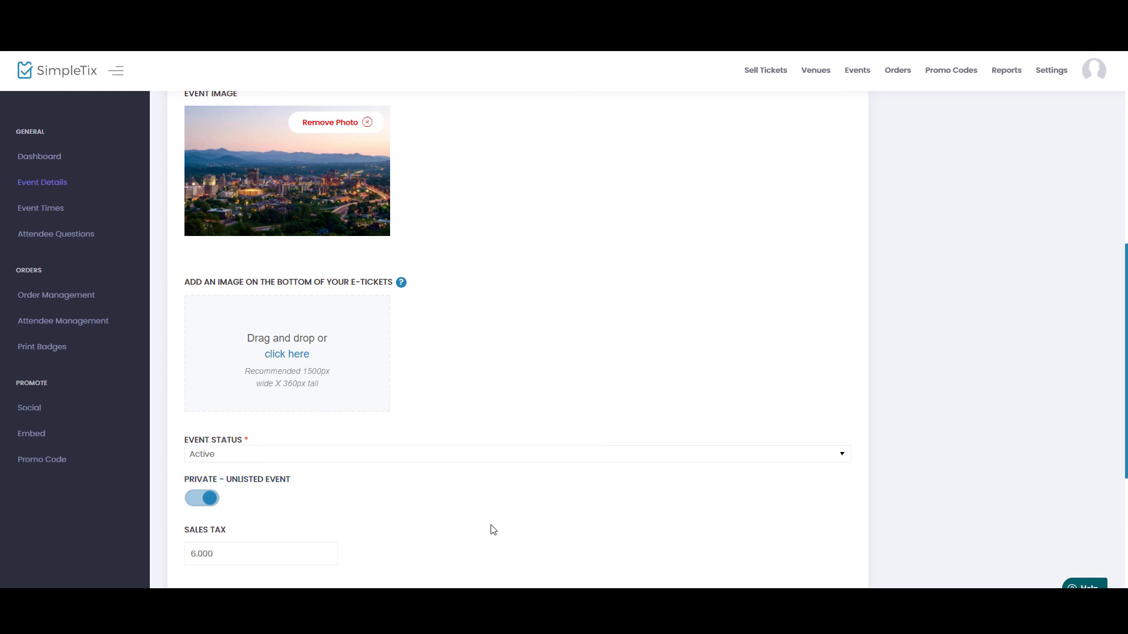
# Step: Save the Vendors event changes and go to its dashboard
pyautogui.scroll(8, 404, 539)
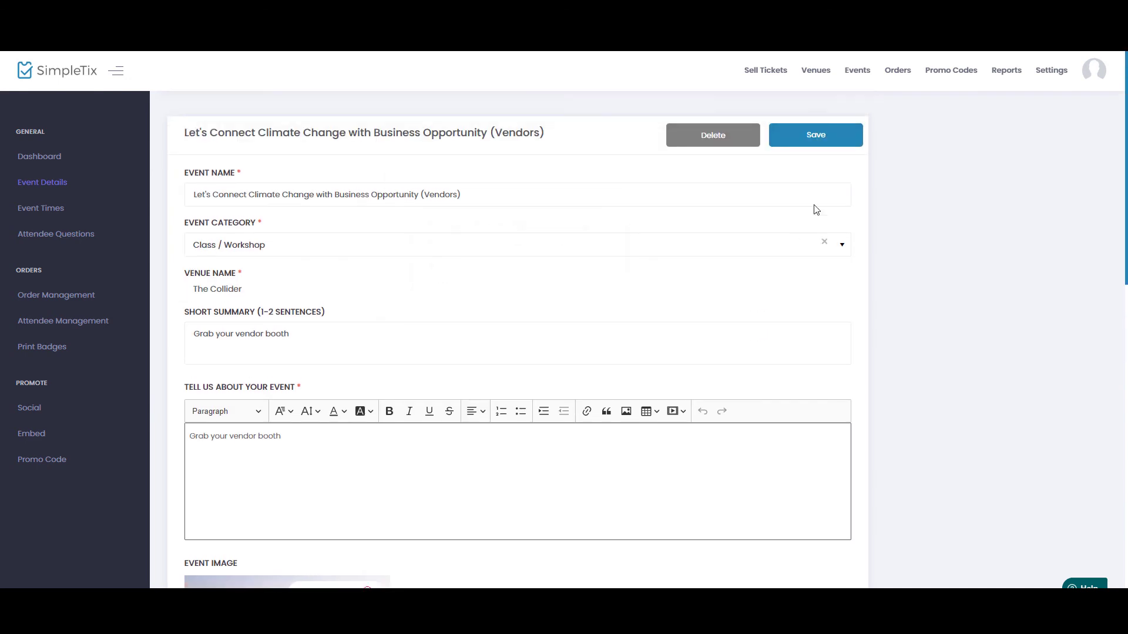
pyautogui.click(811, 140)
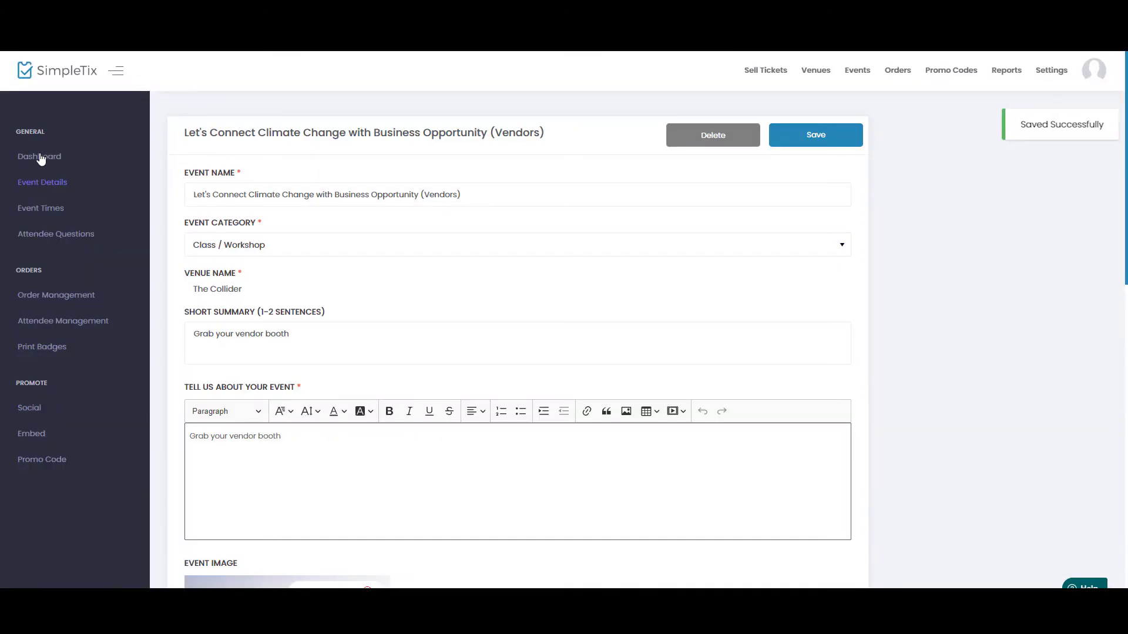
pyautogui.click(40, 157)
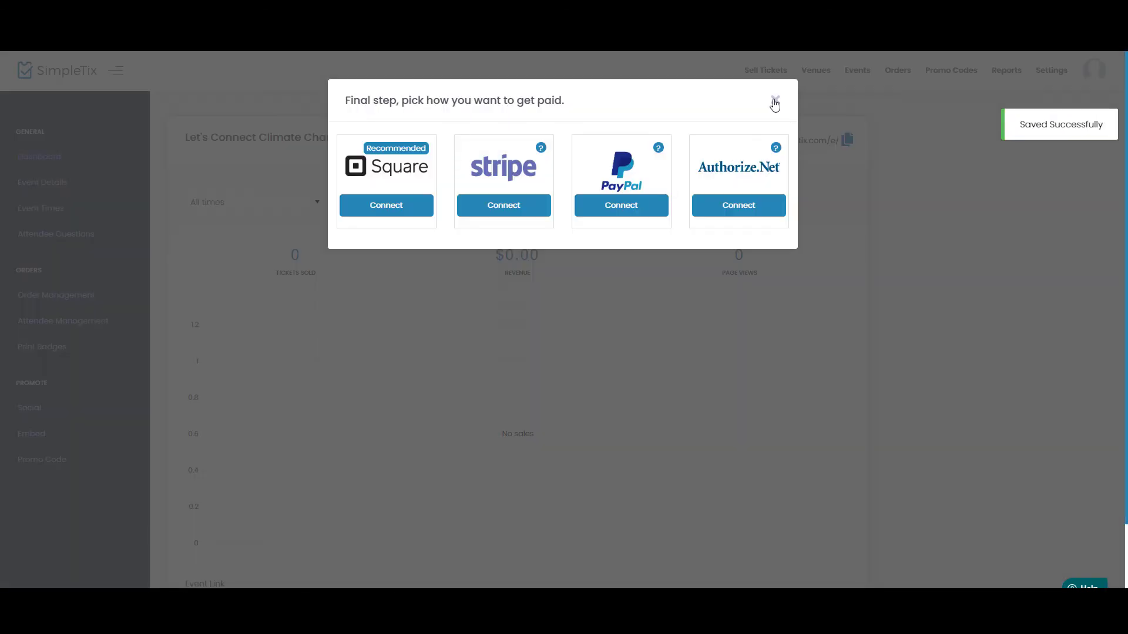
# Step: Dismiss the payment prompt and open the Let's Connect Climate Change event from My Events
pyautogui.click(775, 103)
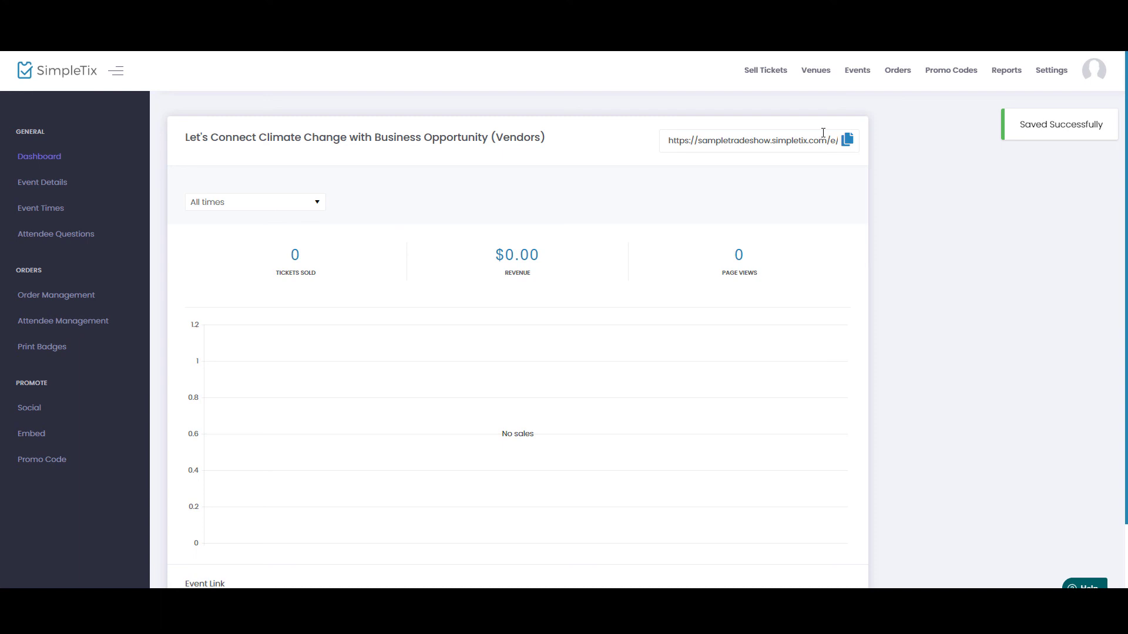
pyautogui.moveTo(718, 142); pyautogui.dragTo(795, 142)
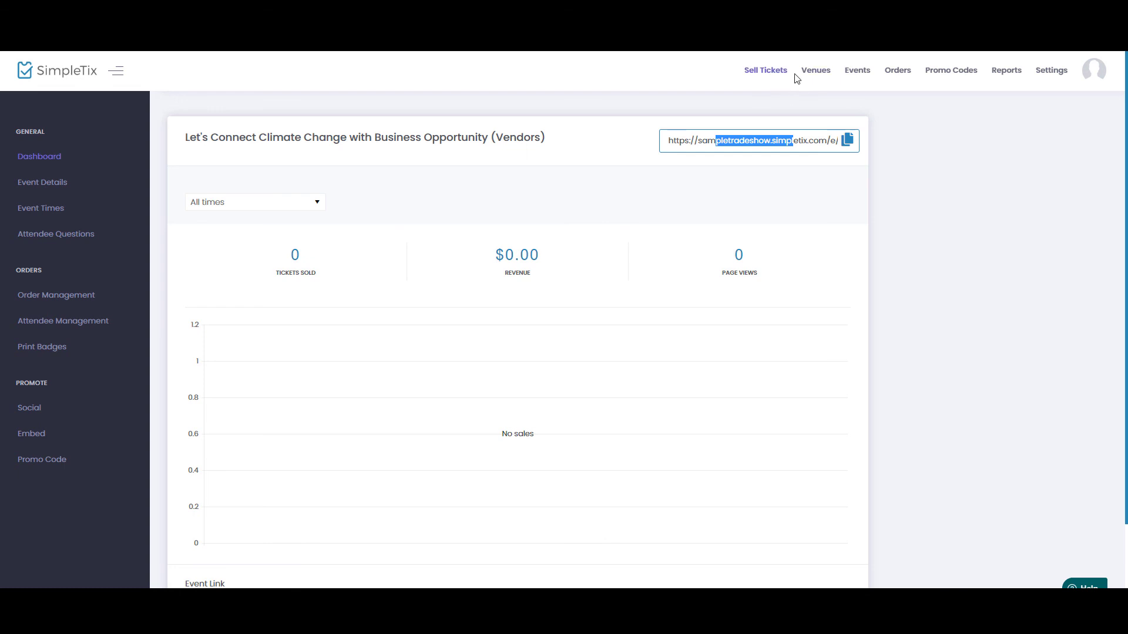
pyautogui.click(858, 72)
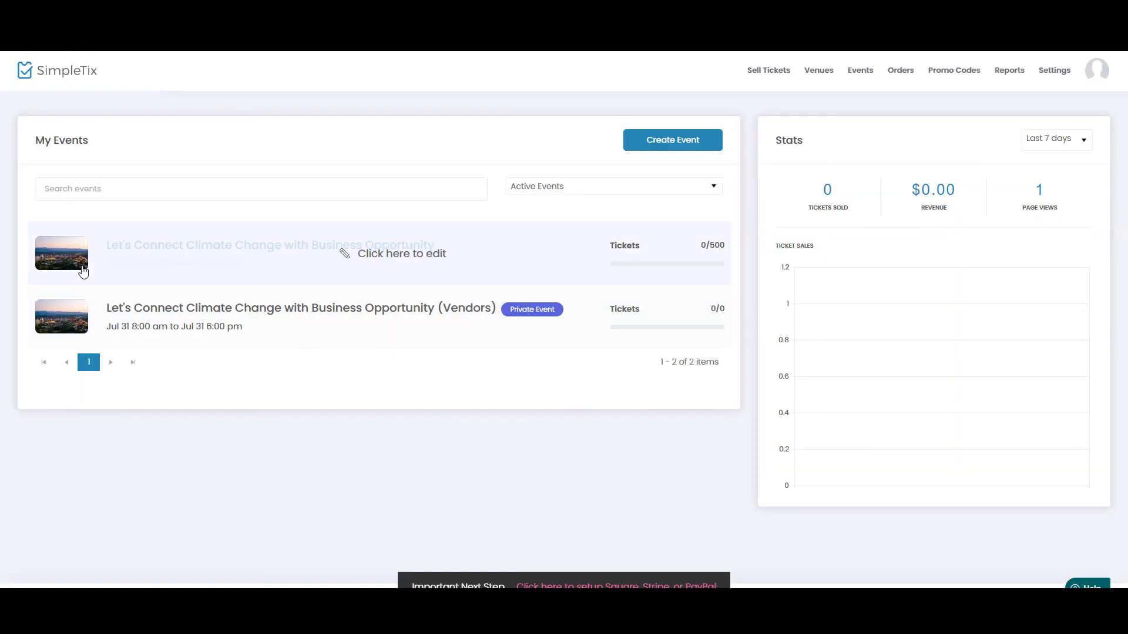
pyautogui.click(83, 271)
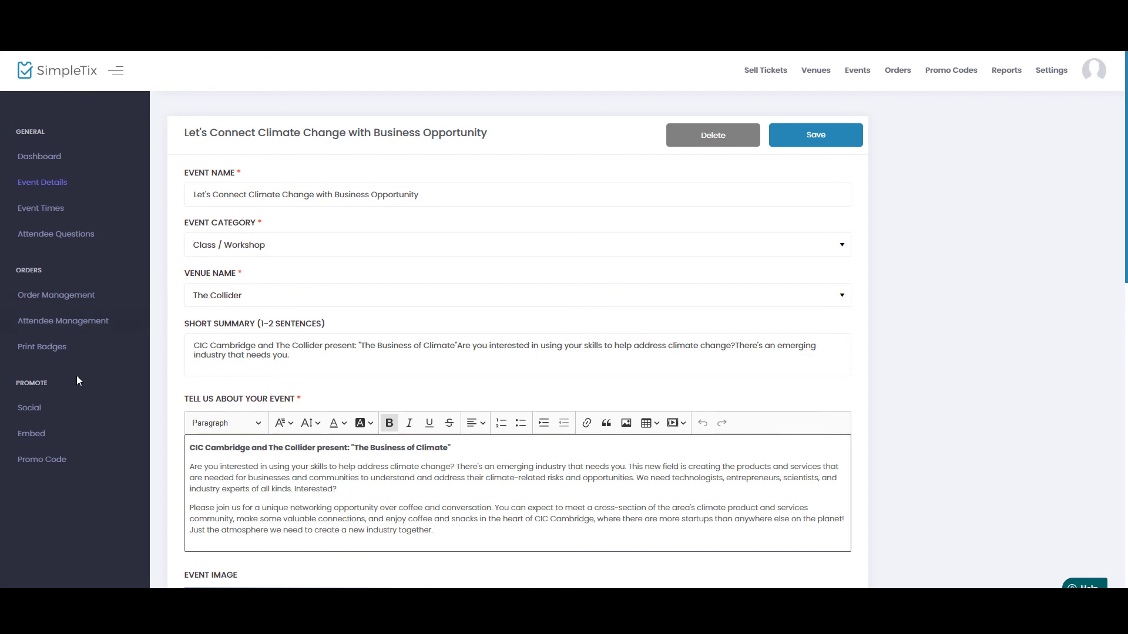
# Step: Open the main event's Embed page and select its ticket widget embed code
pyautogui.click(33, 439)
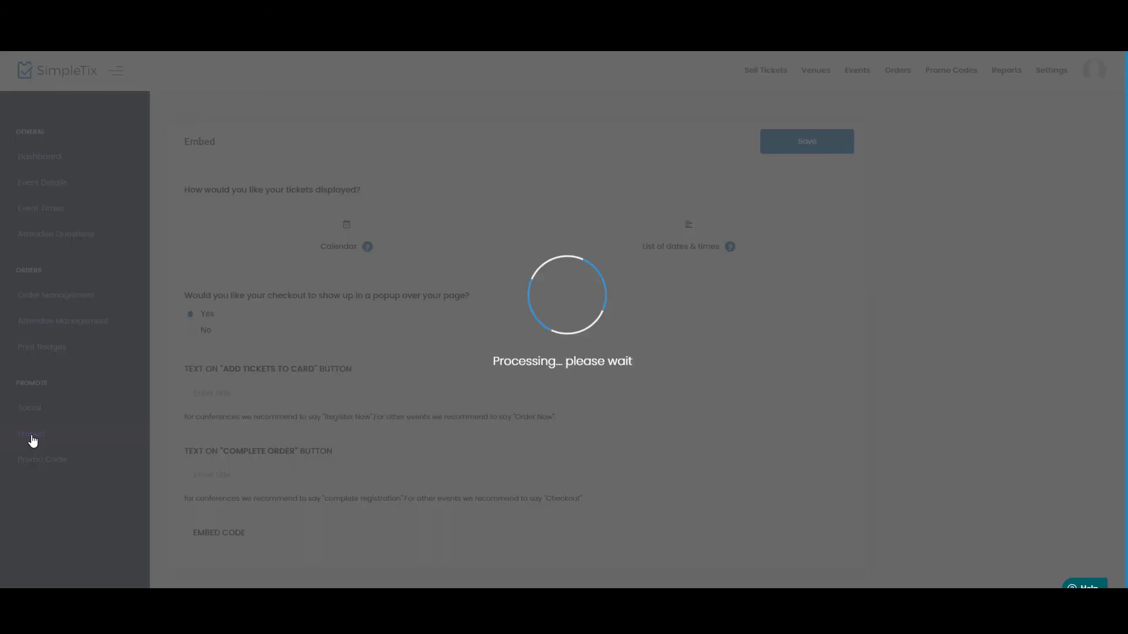
pyautogui.scroll(-3, 603, 464)
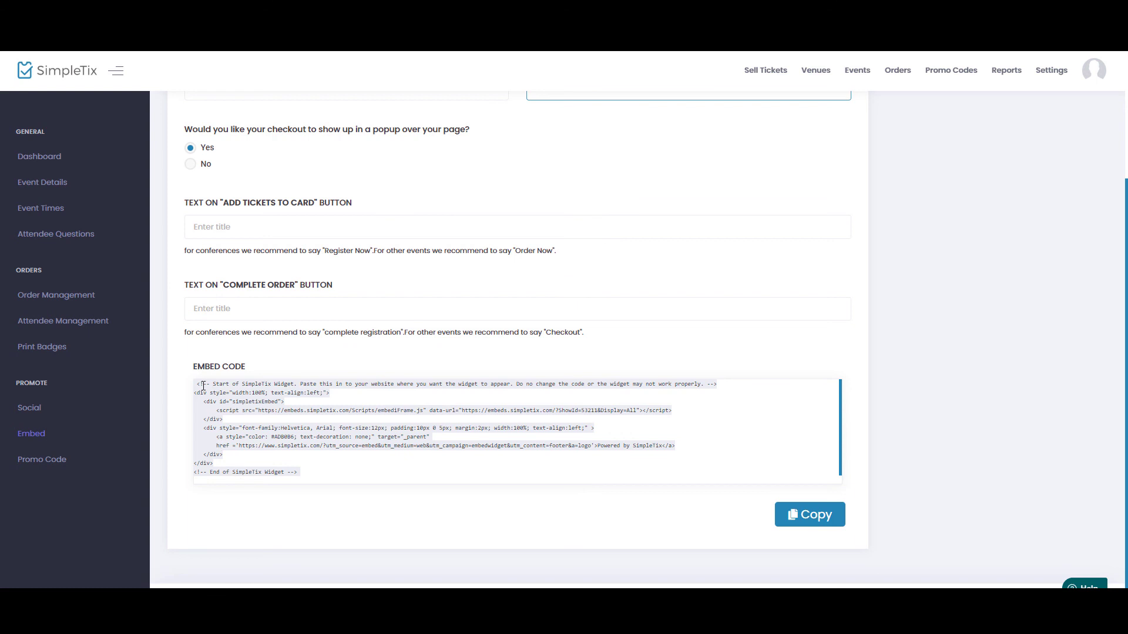
pyautogui.moveTo(278, 426); pyautogui.dragTo(293, 447)
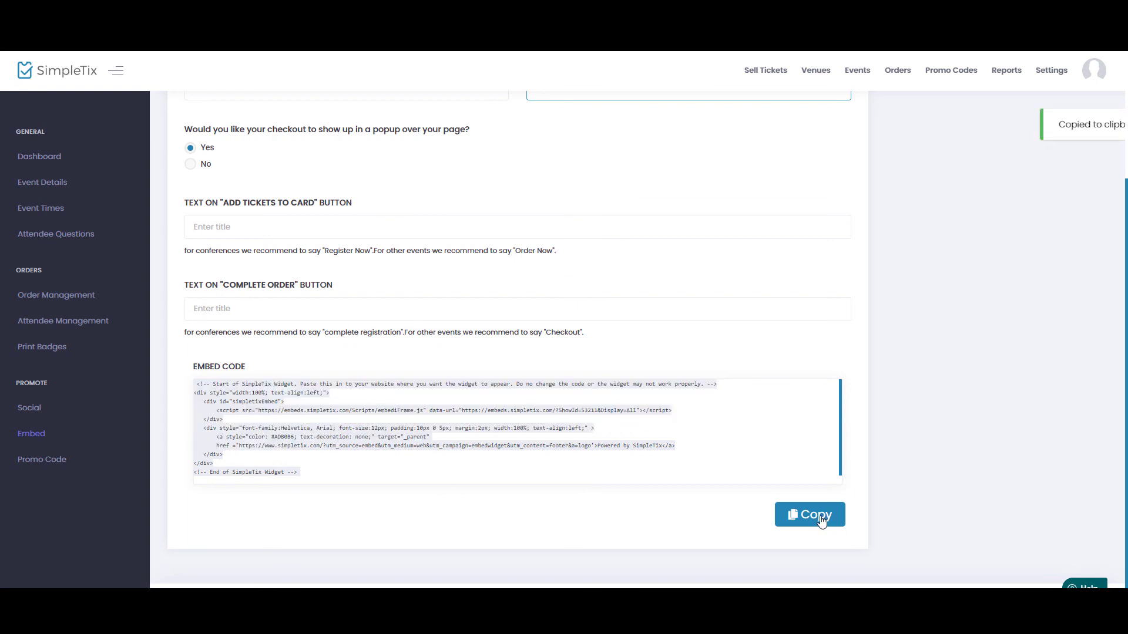